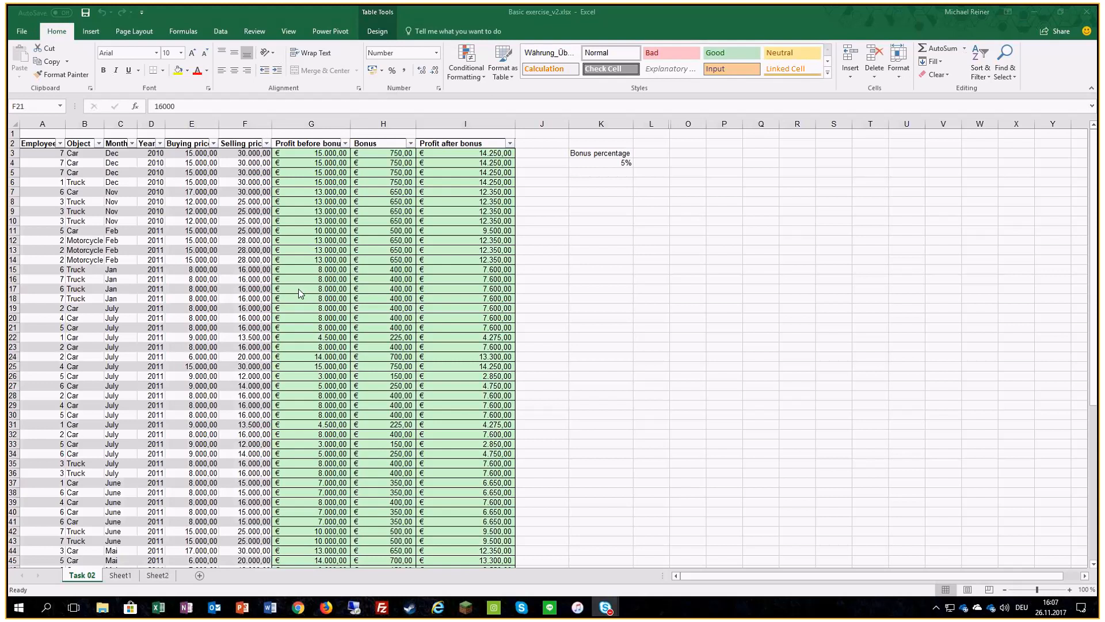
click(300, 290)
click(216, 286)
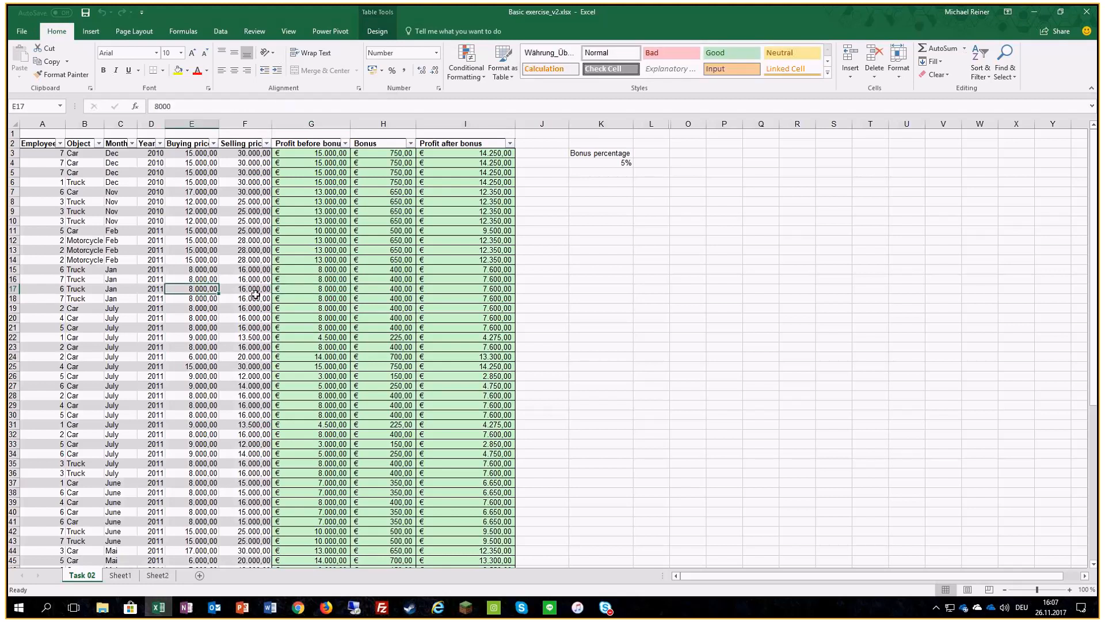
click(130, 280)
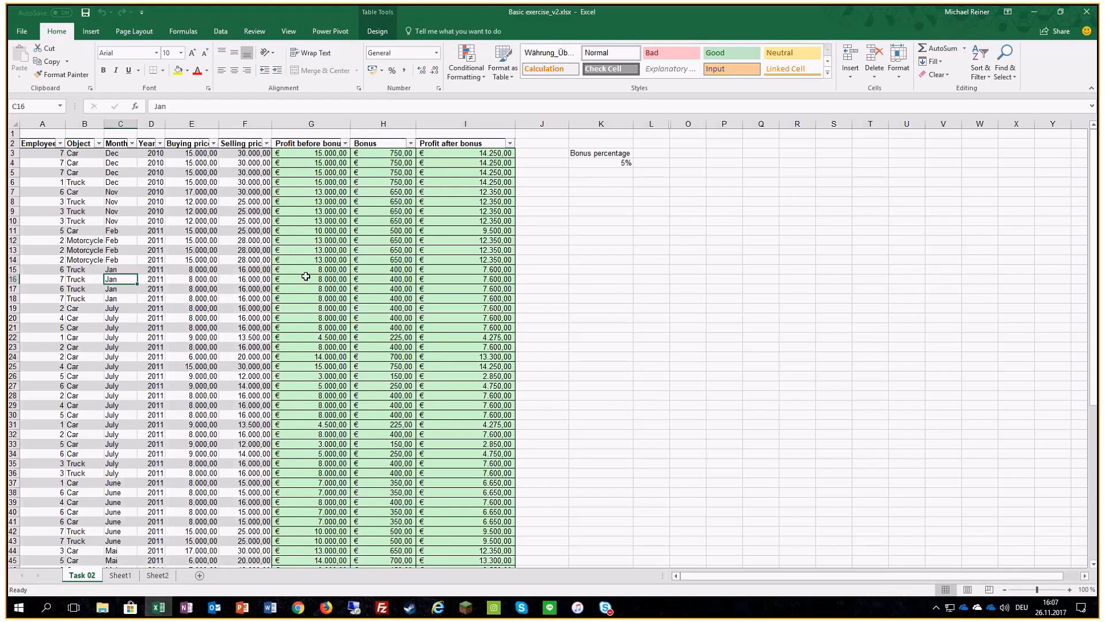
Try a line chart of the whole data table on the Task 02 sheet, and delete it.
click(233, 249)
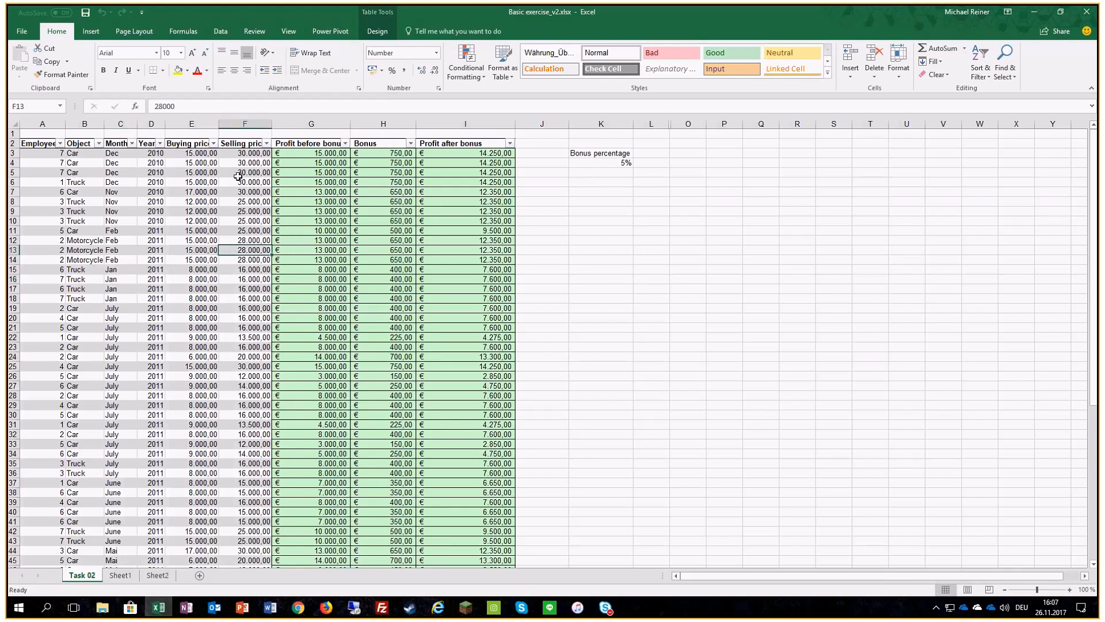
click(92, 31)
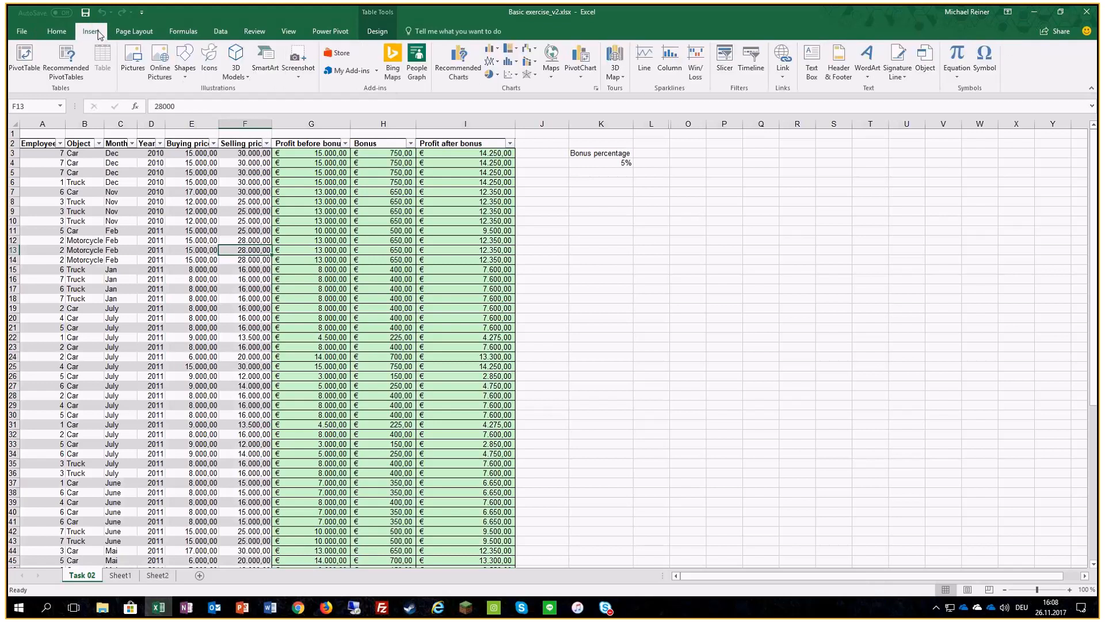
click(495, 65)
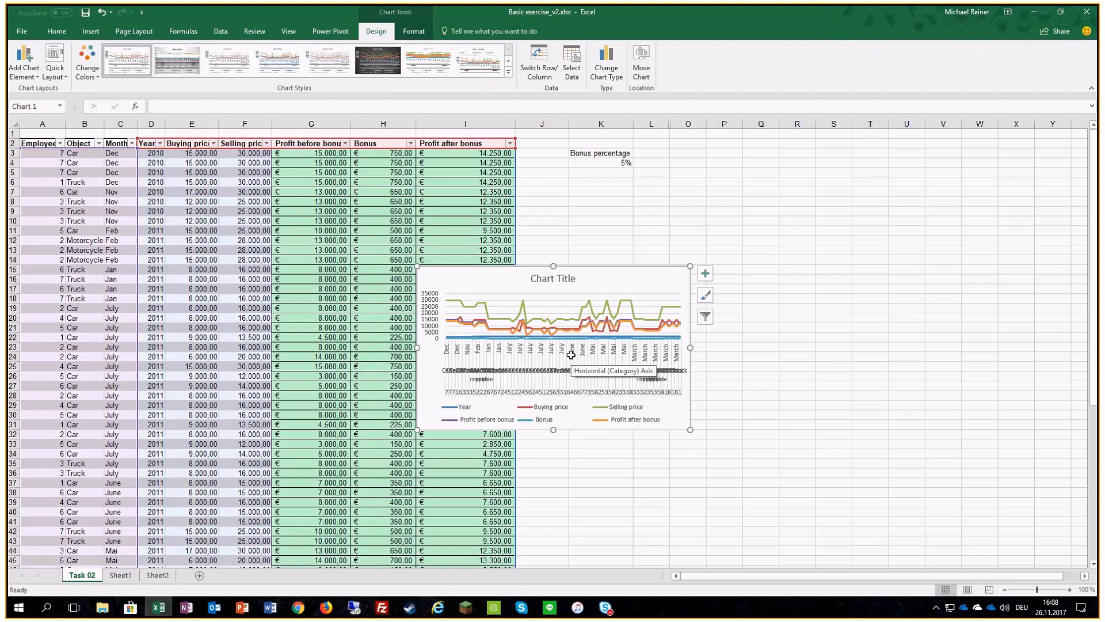
key(Delete)
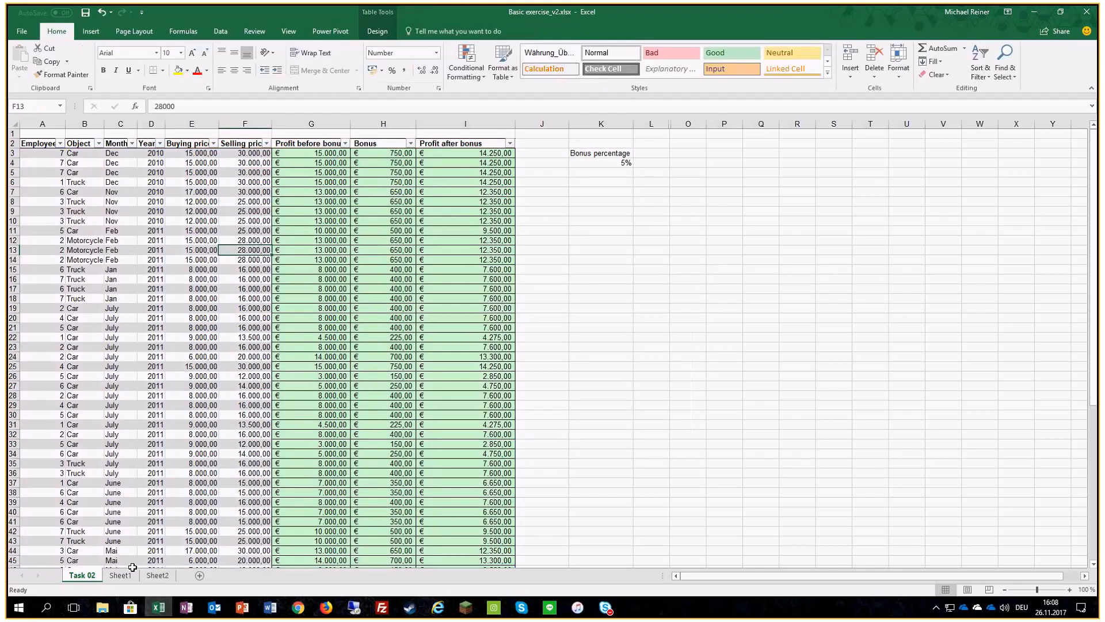
Examine the profit summaries by employee and object and by month and object on Sheet1, including their SUMIFS formulas.
click(122, 574)
click(211, 162)
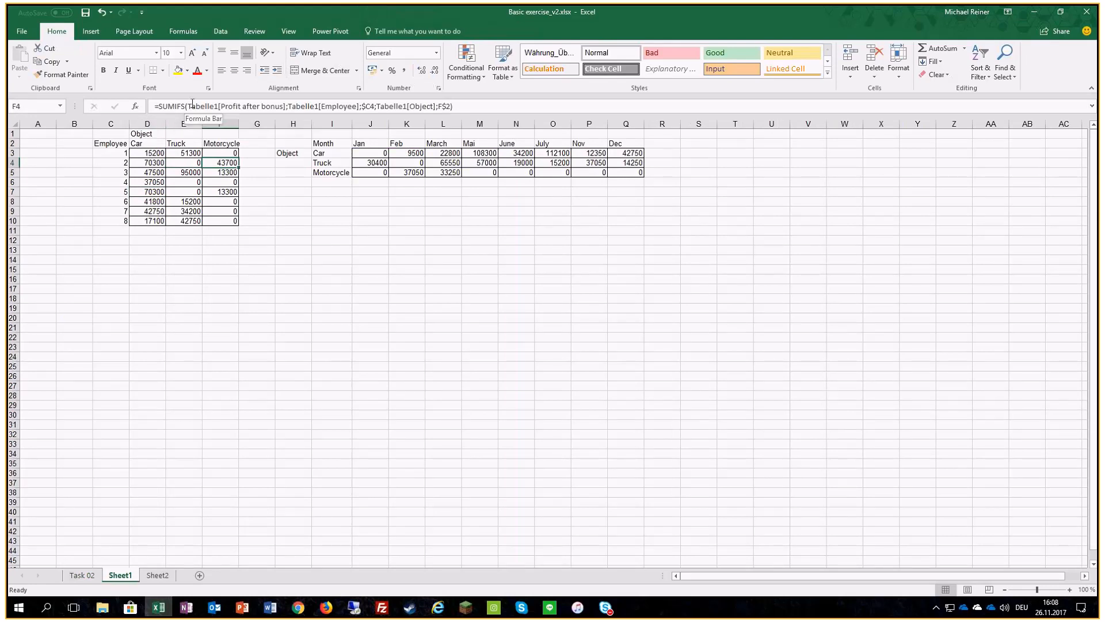
drag(114, 153, 112, 221)
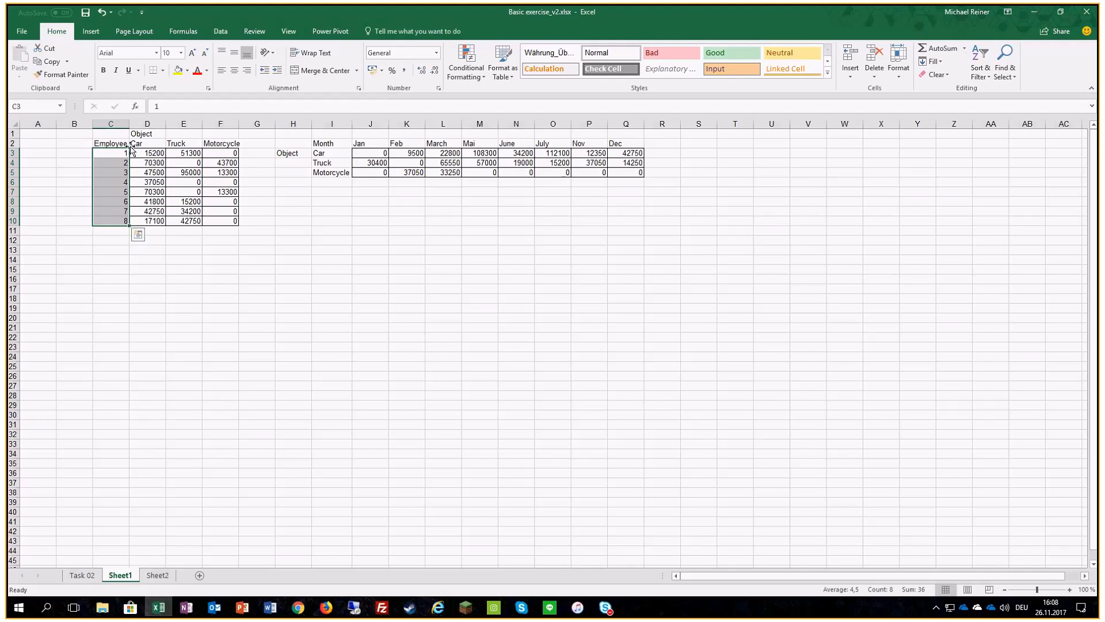
drag(136, 143, 222, 144)
click(162, 154)
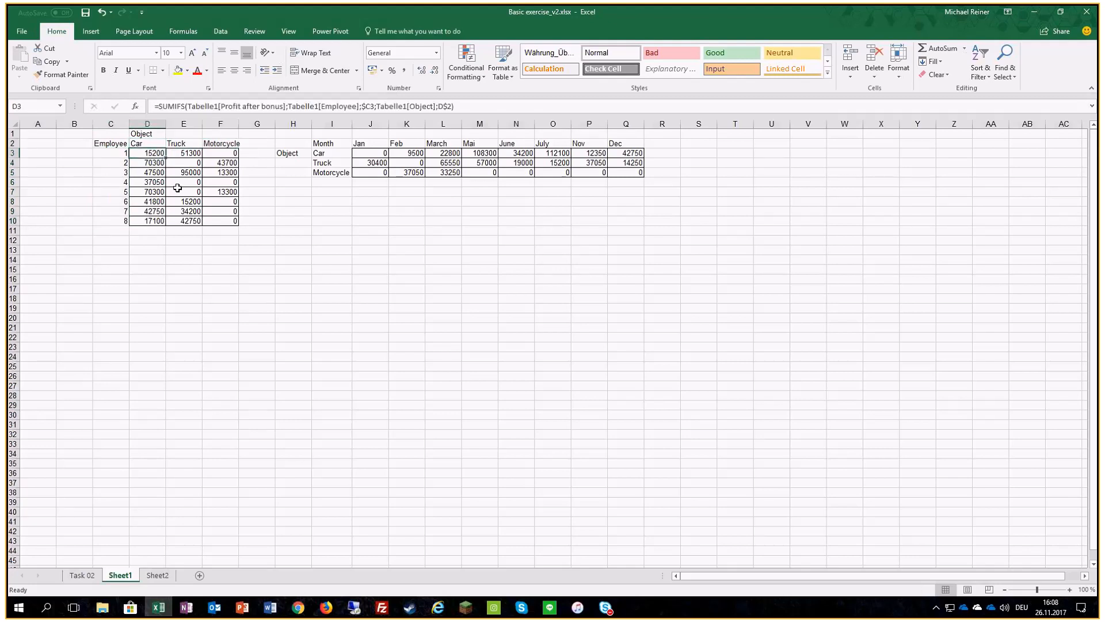
click(186, 191)
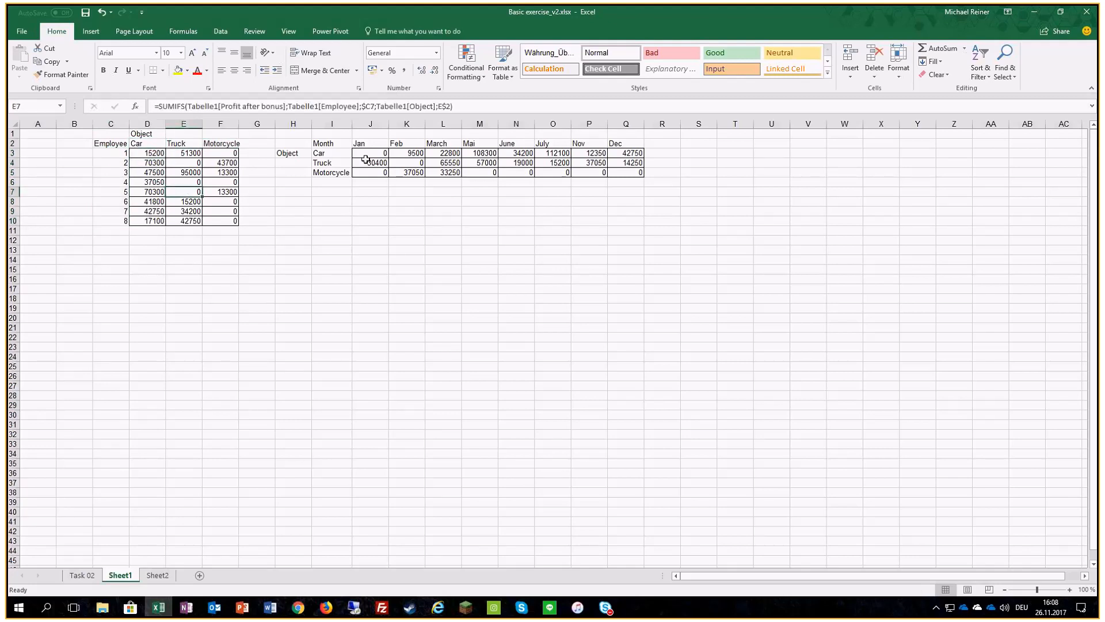
drag(324, 154, 322, 173)
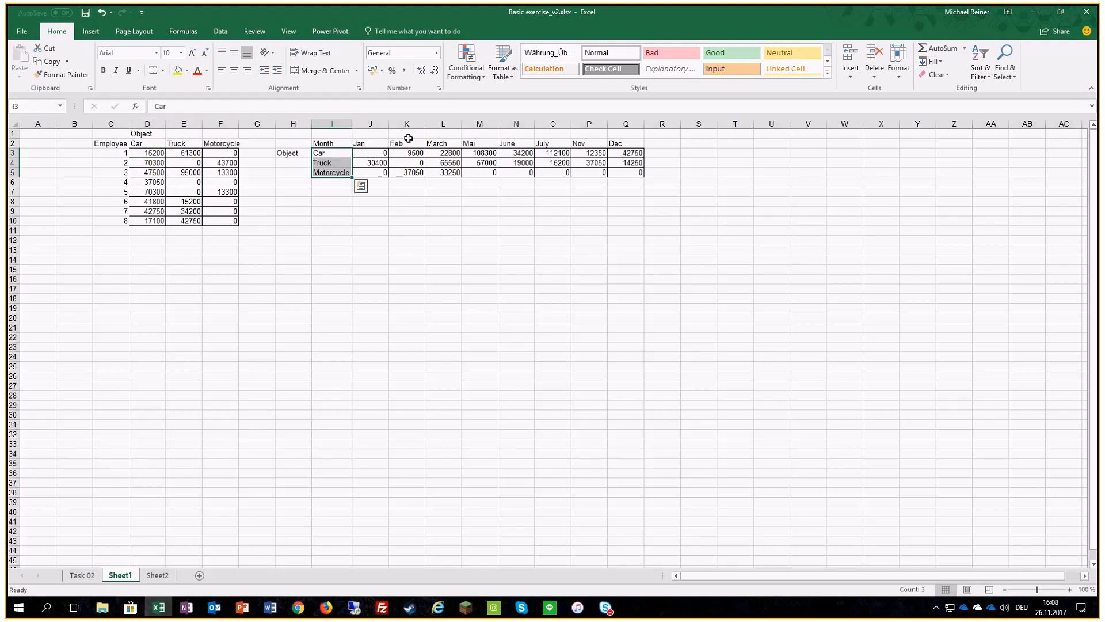
click(406, 163)
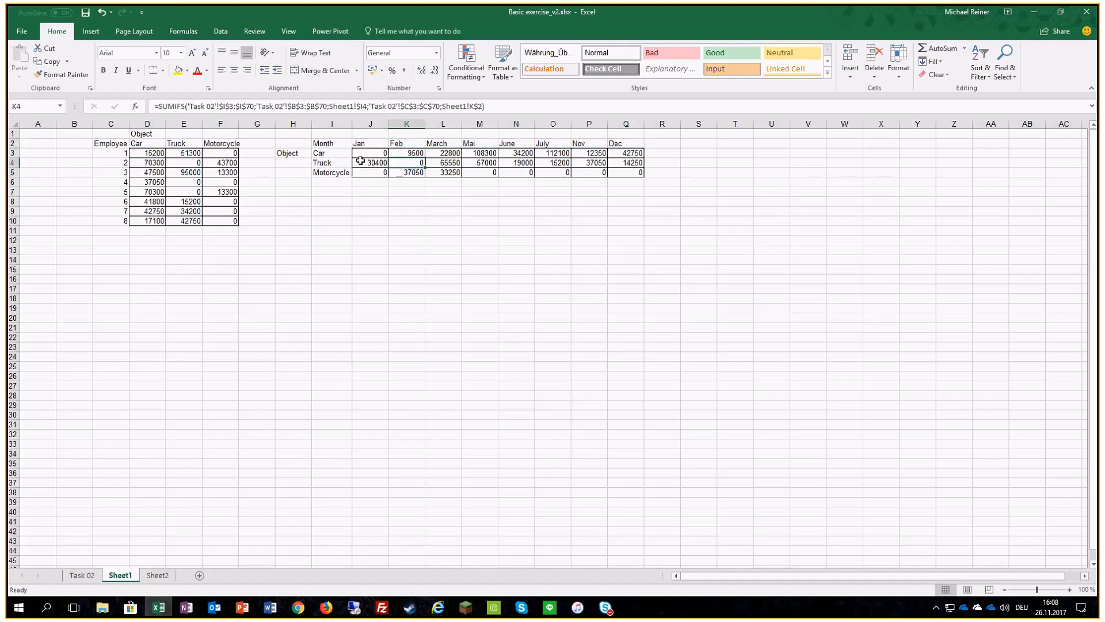
click(134, 156)
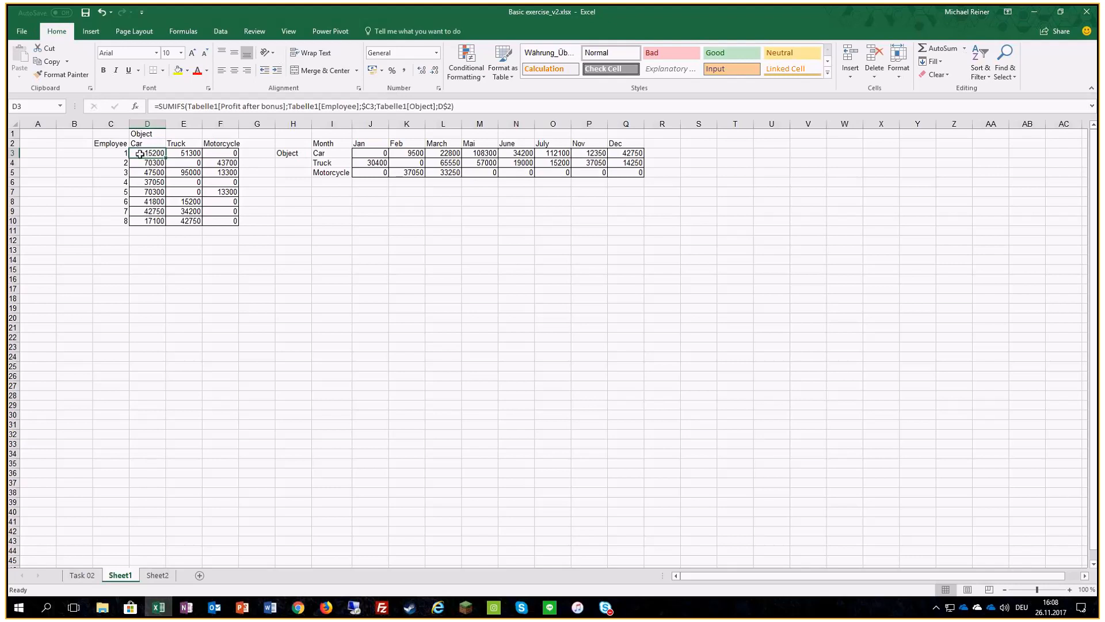
Insert a 2-D line chart from the employee summary C2:F10 and enlarge it up to just below the monthly table.
drag(109, 144, 230, 222)
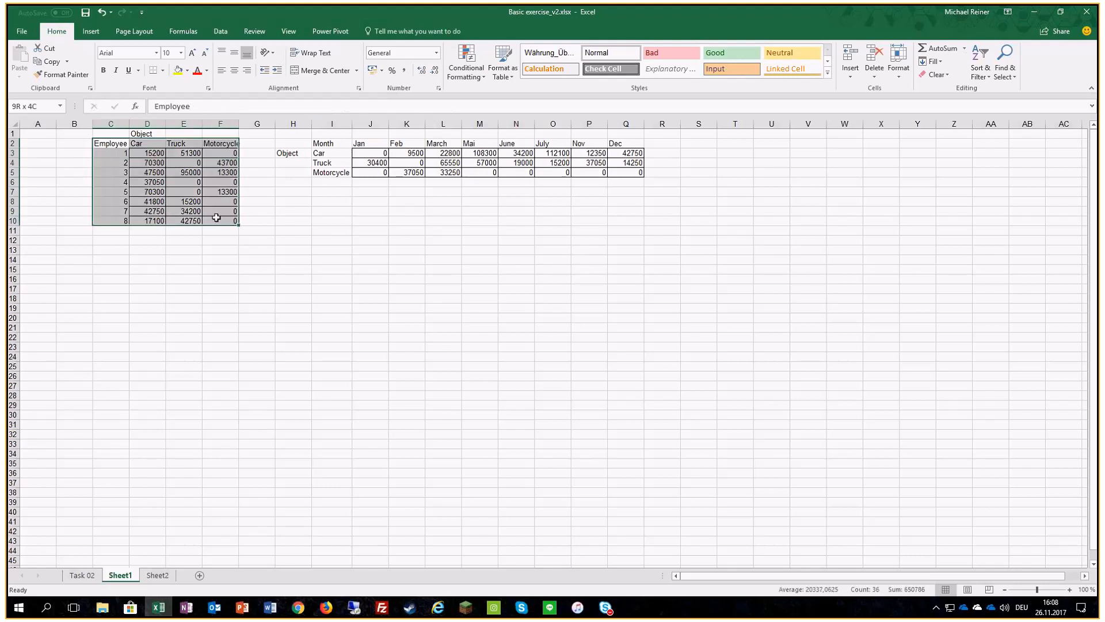
click(91, 33)
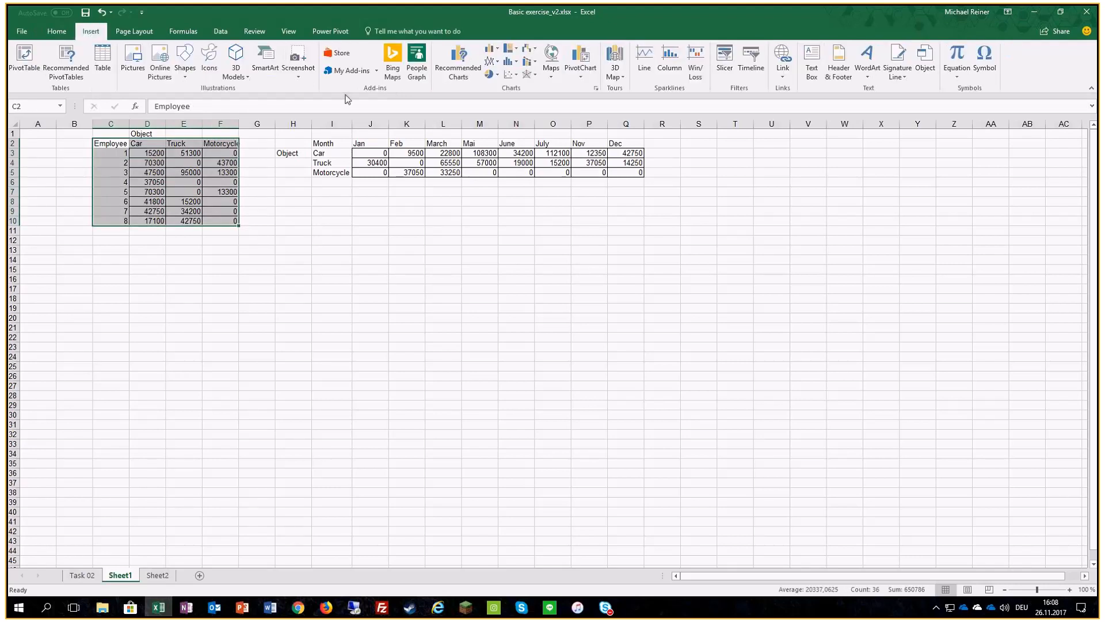
click(490, 63)
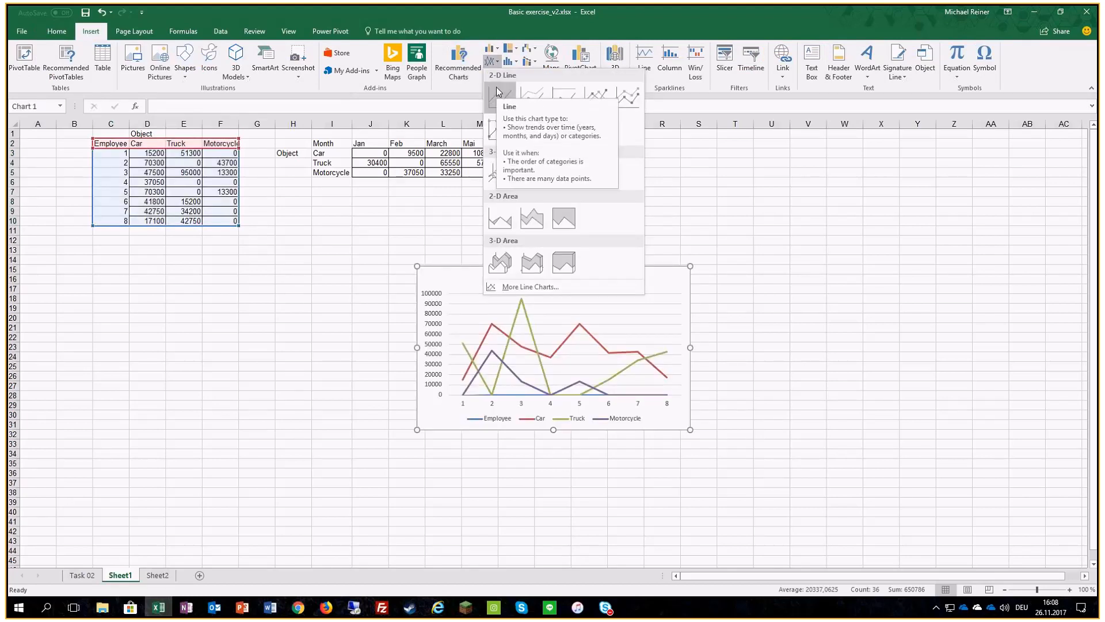
click(498, 92)
drag(417, 266, 262, 184)
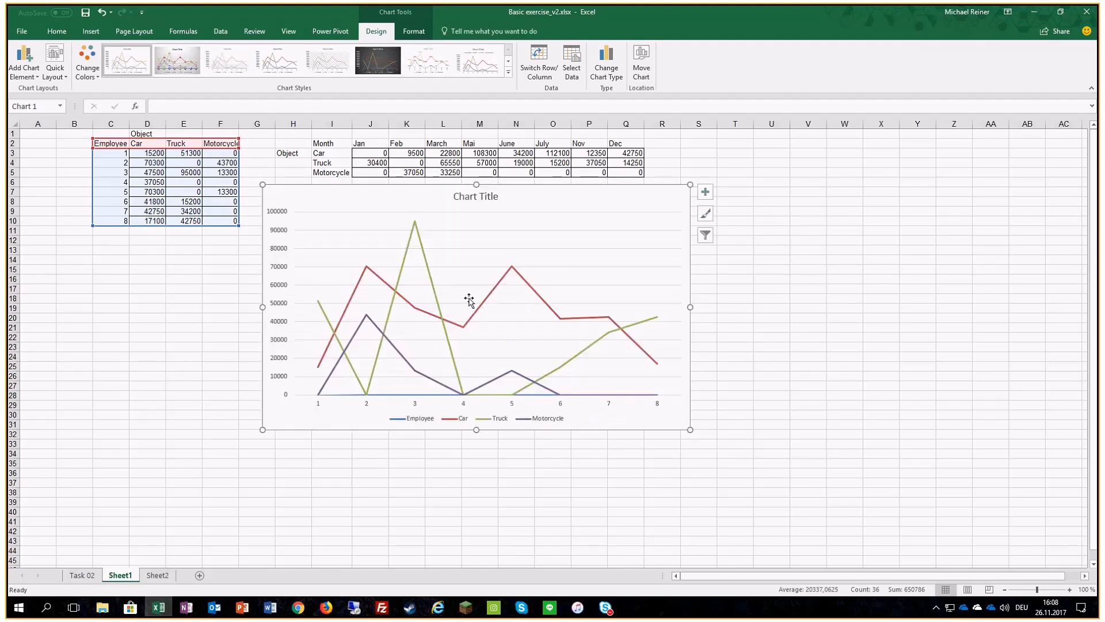
Exclude the Employee series from the chart's data source, and delete the chart.
mouse_move(460, 386)
click(571, 67)
click(573, 266)
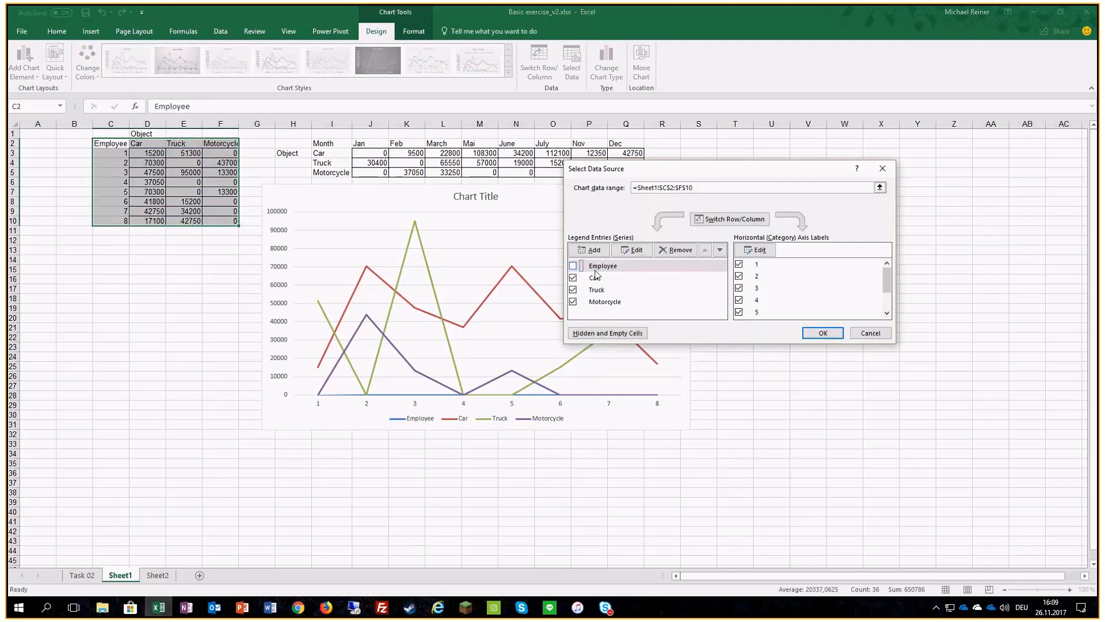
click(829, 333)
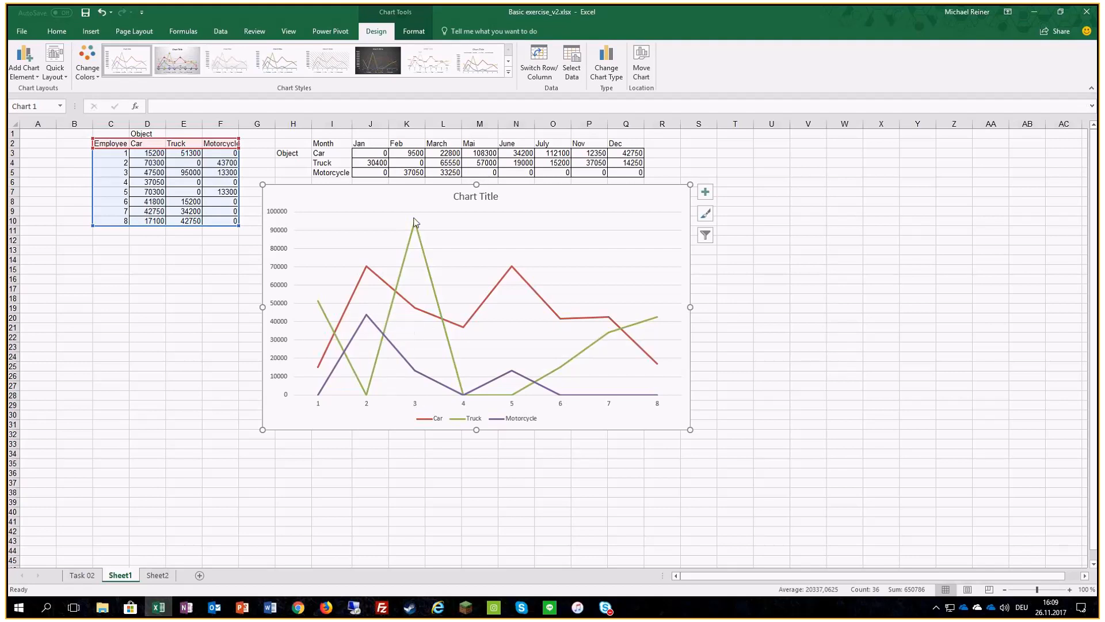
key(Delete)
Insert a 2-D line chart from the values in D3:F10, enlarge it and place it below the monthly table.
drag(148, 158, 226, 217)
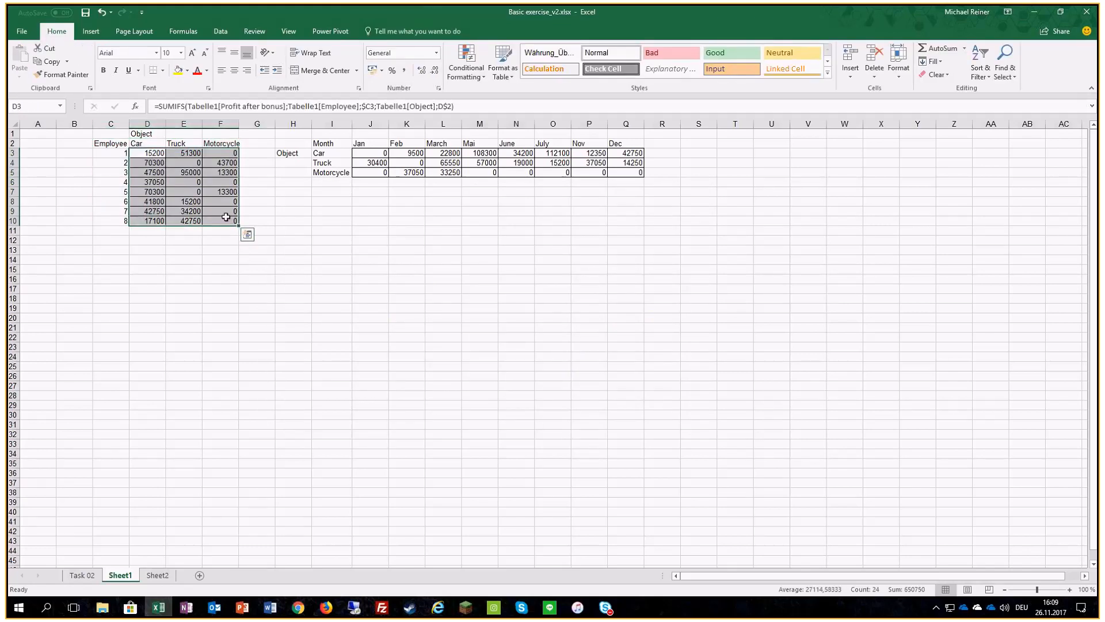
click(91, 31)
click(491, 61)
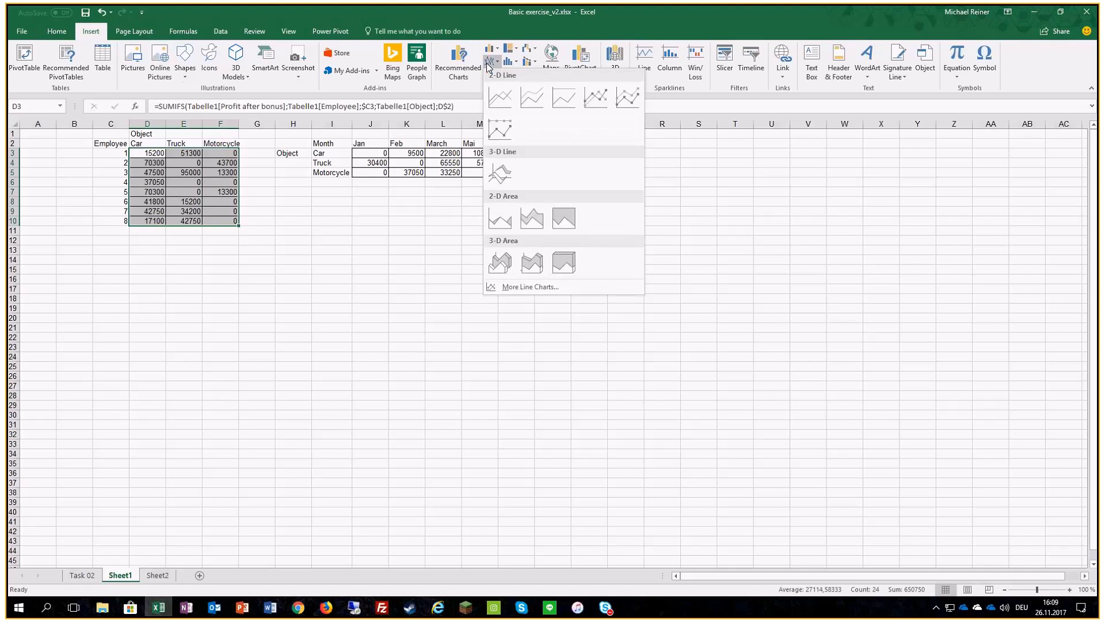
click(507, 94)
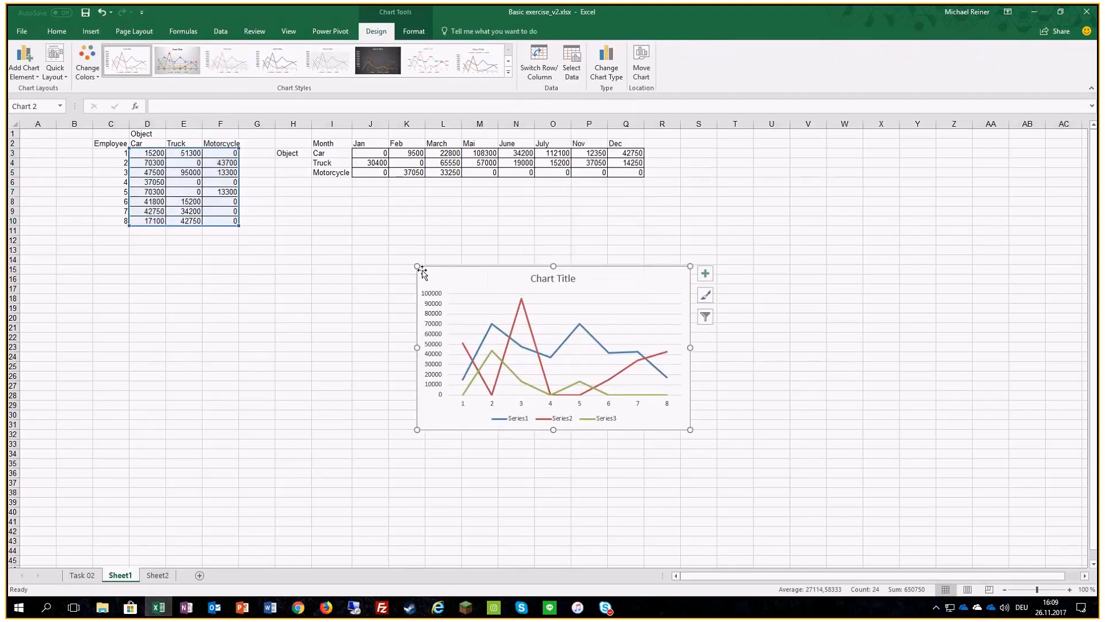
drag(418, 267, 287, 166)
drag(368, 173, 329, 219)
Link the name of the chart's first data series to the Car header in cell D2.
click(564, 69)
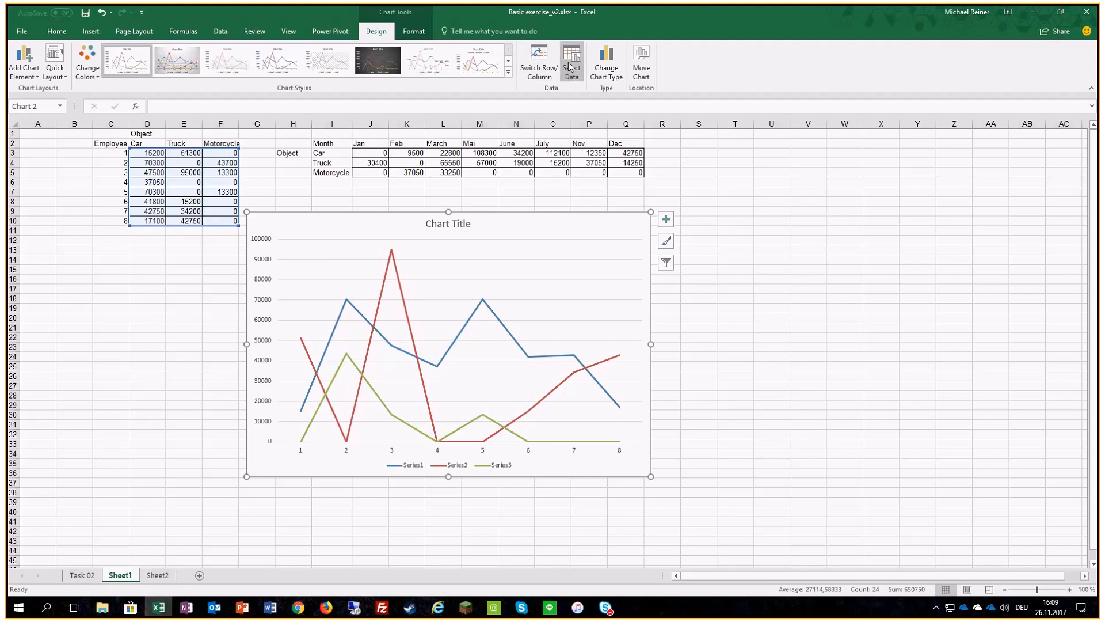
click(597, 281)
click(601, 291)
click(601, 269)
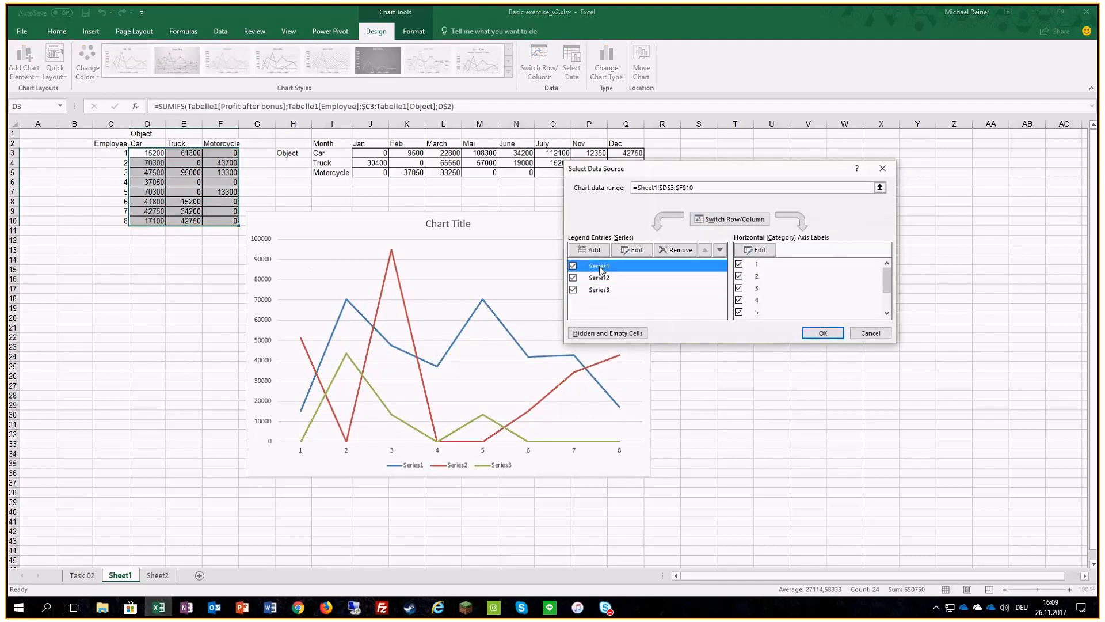
click(632, 250)
click(138, 143)
click(751, 287)
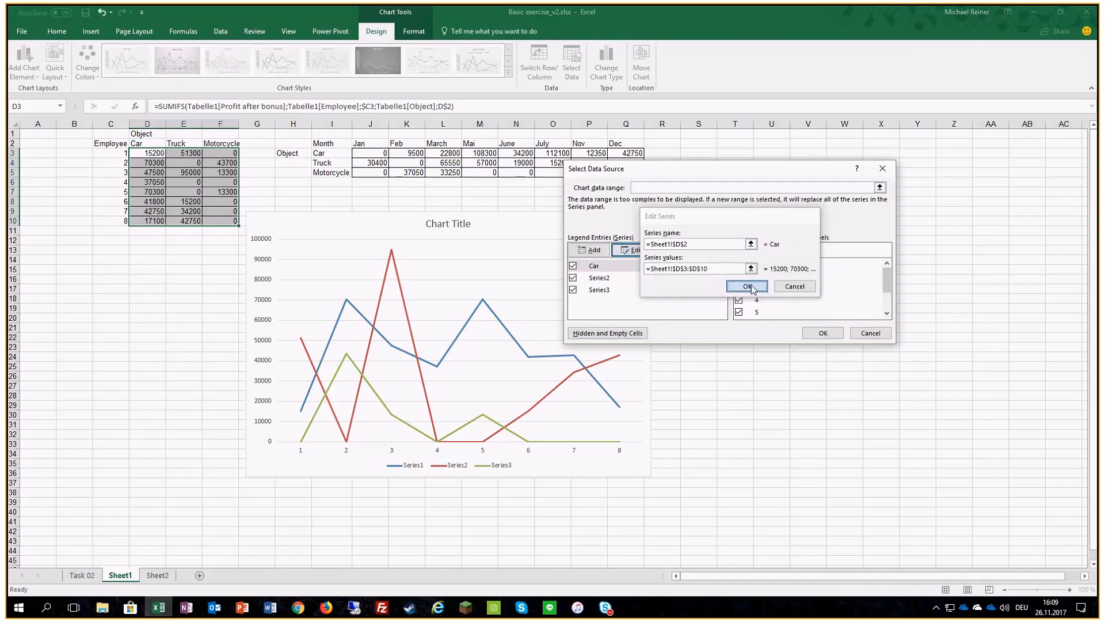
Link the name of the second data series to the Truck header in cell E2.
click(604, 279)
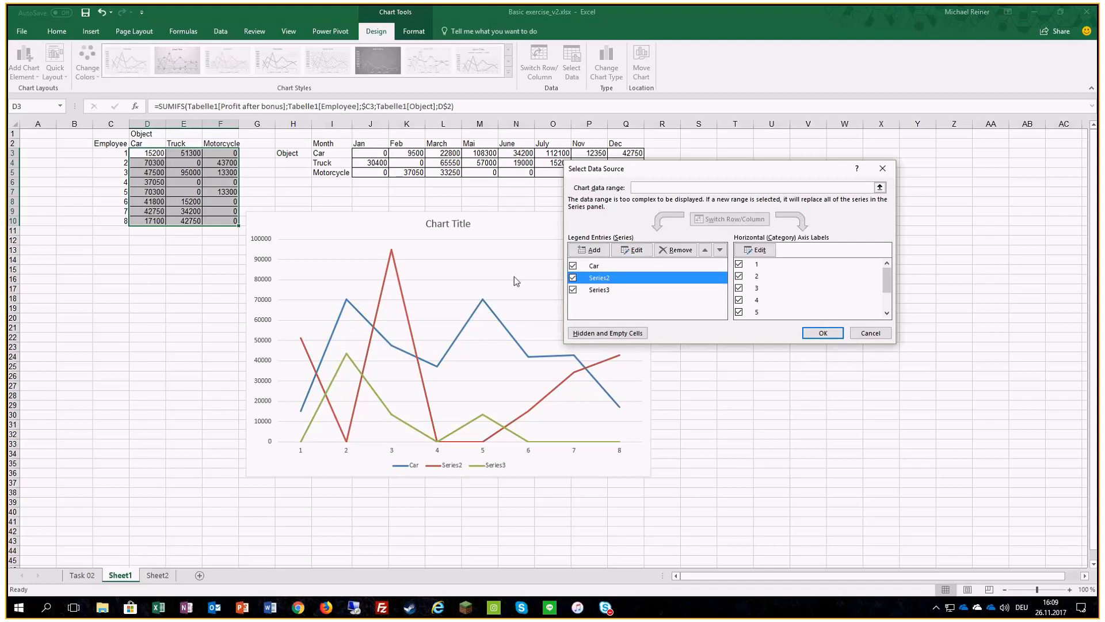
key(alt+e)
click(188, 145)
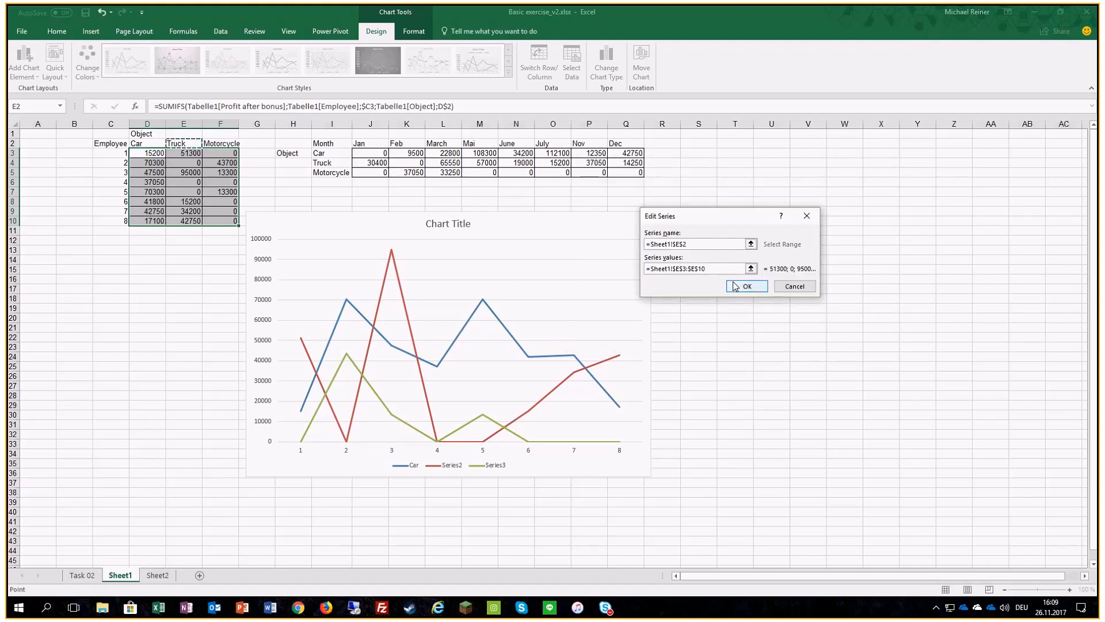
click(737, 286)
Link the third data series' name to the Motorcycle header in cell F2 and apply the data source changes.
click(694, 290)
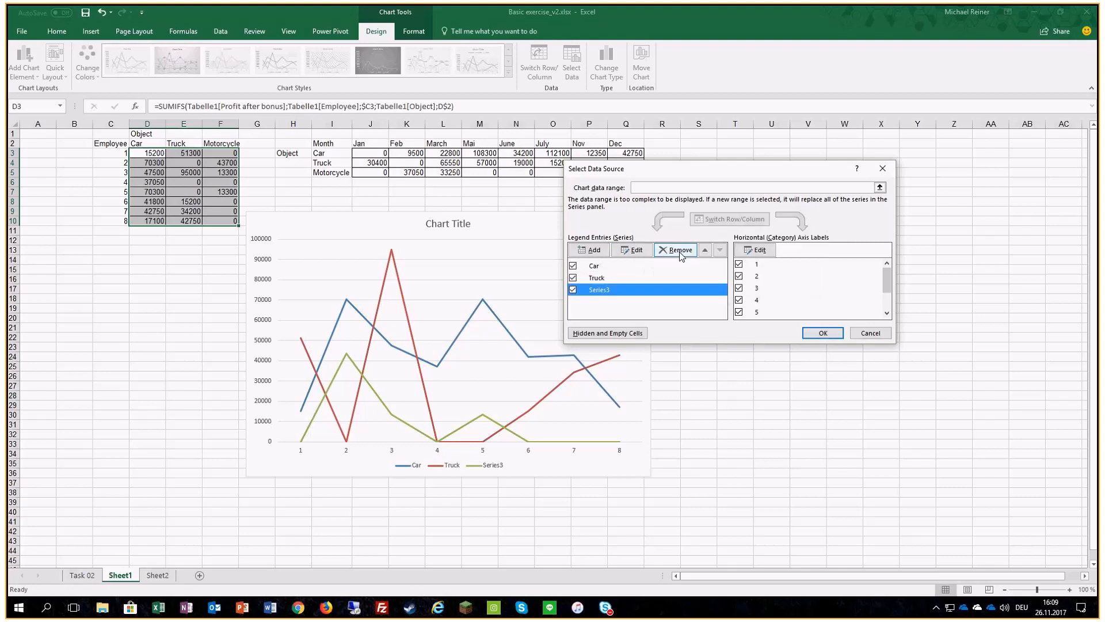
click(633, 251)
click(235, 145)
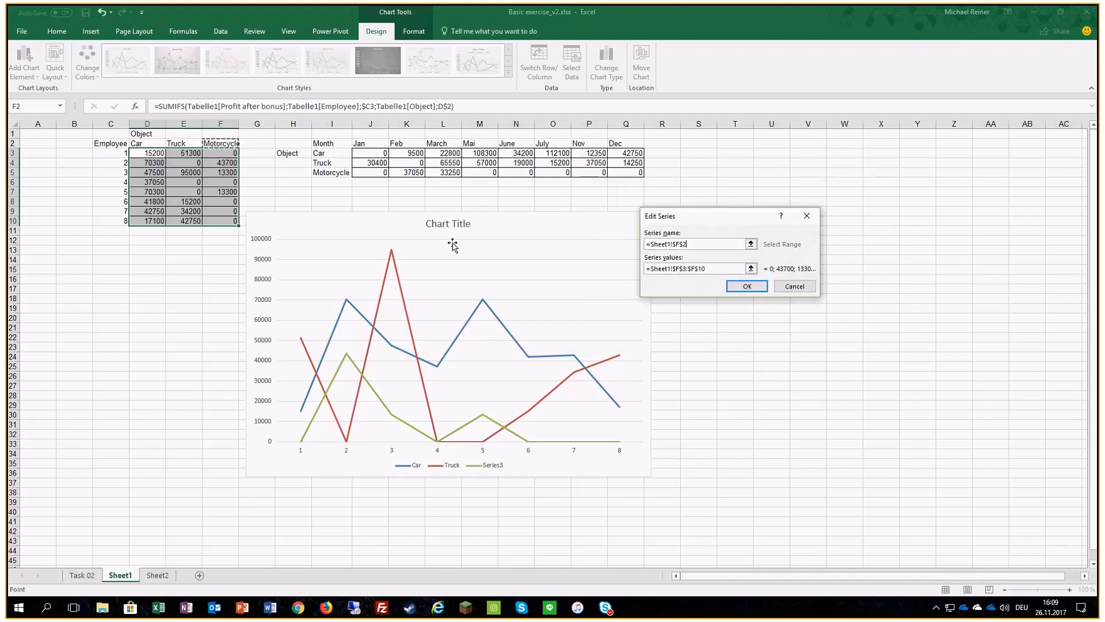
click(747, 286)
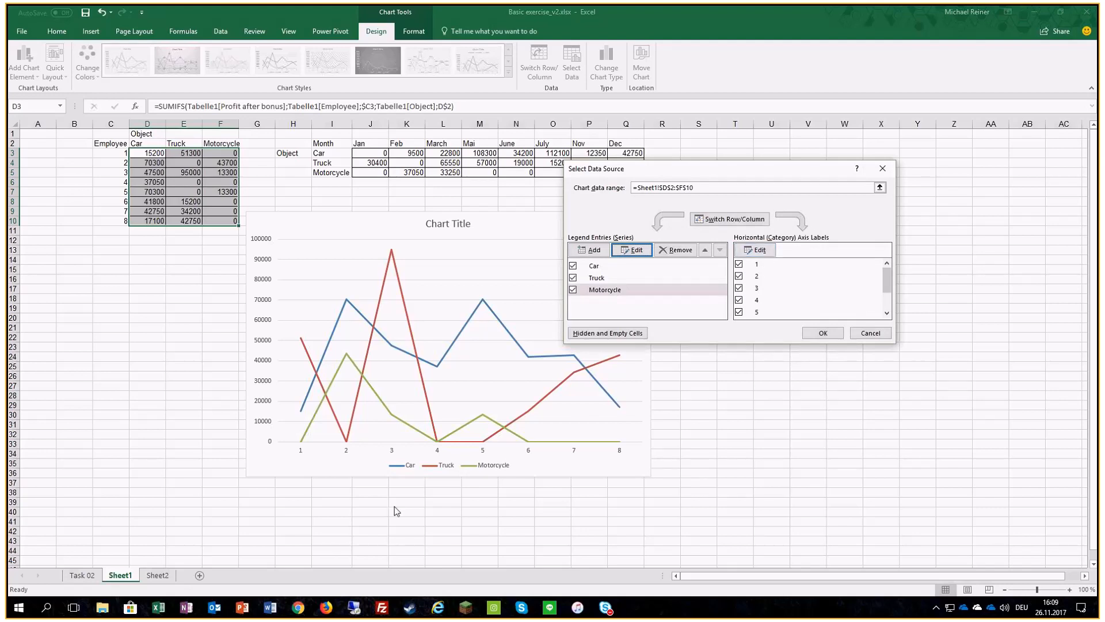
click(823, 333)
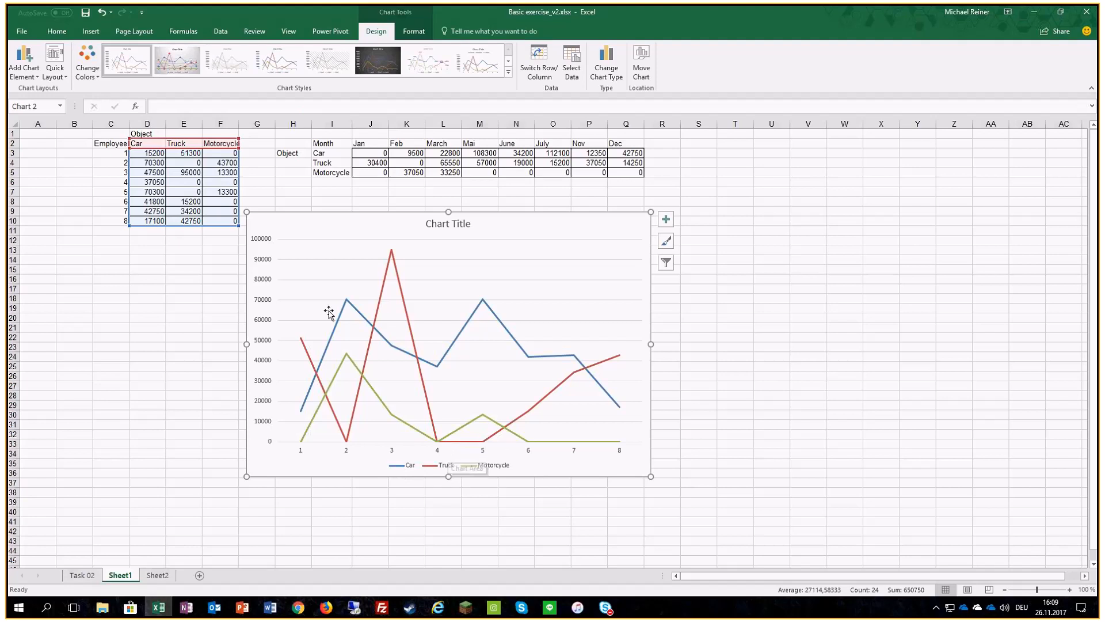
Preview the stacked line, column and bar chart types for the chart, and keep the plain line type.
click(610, 66)
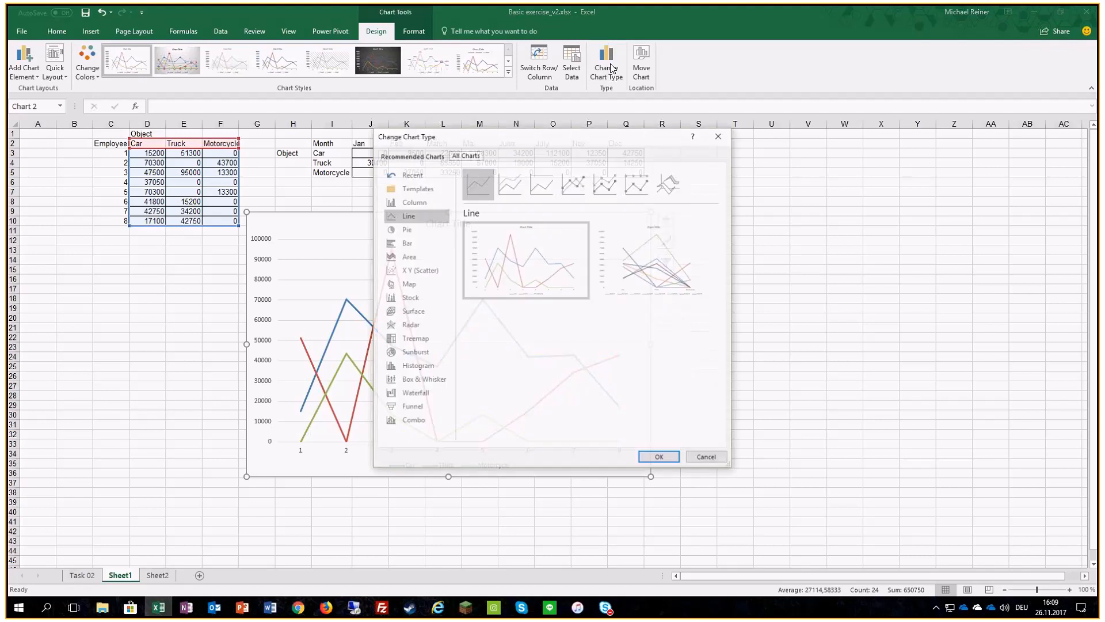
click(508, 180)
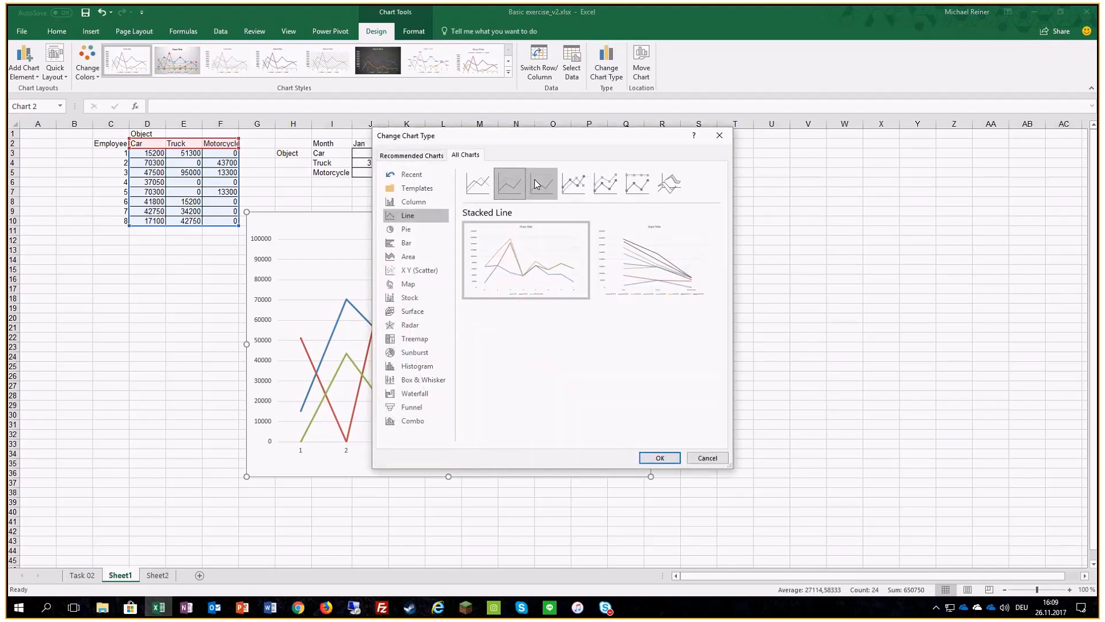
click(535, 183)
click(484, 183)
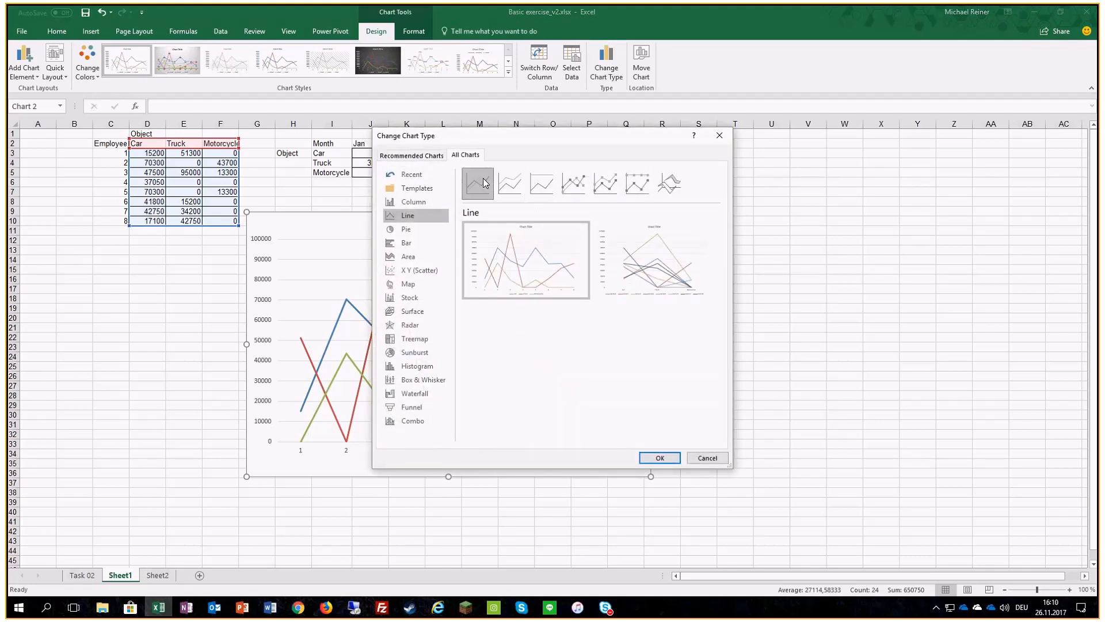
click(416, 207)
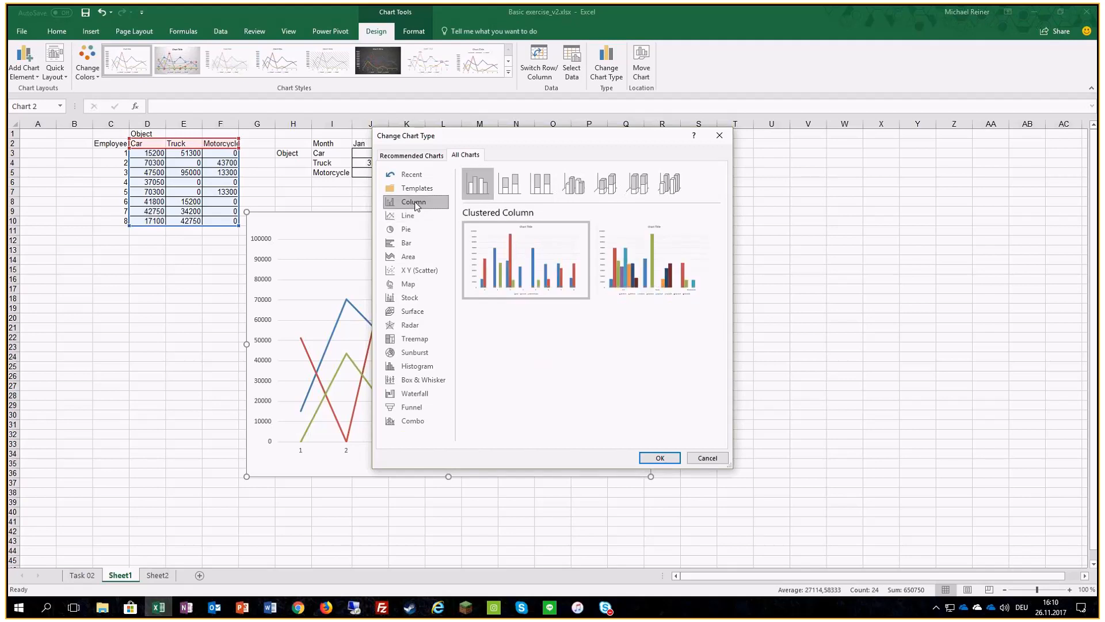
click(412, 245)
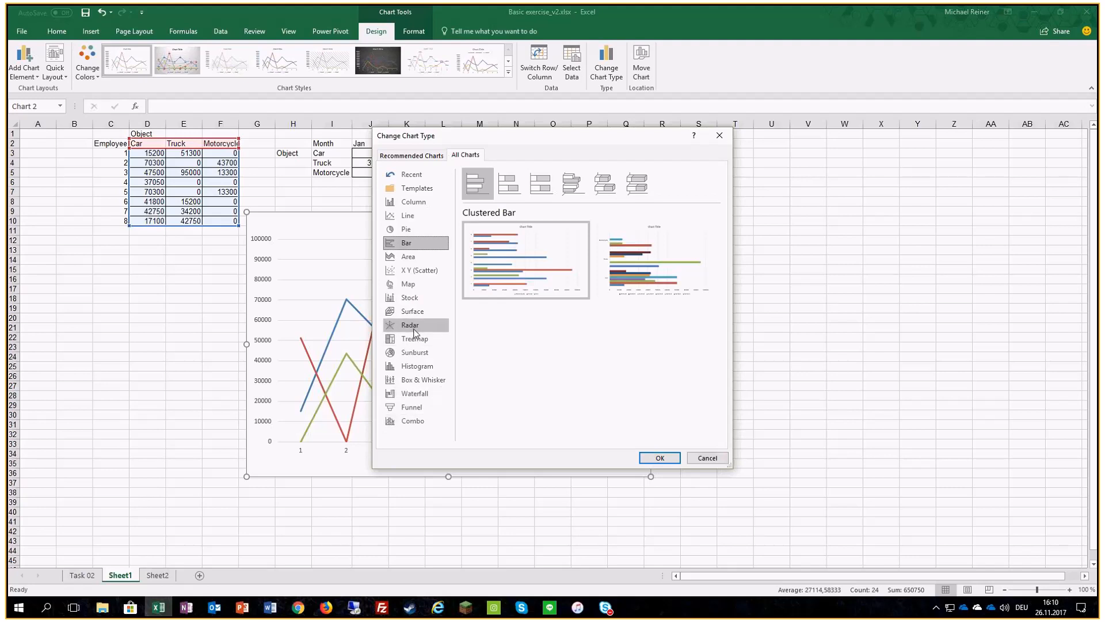
mouse_move(496, 238)
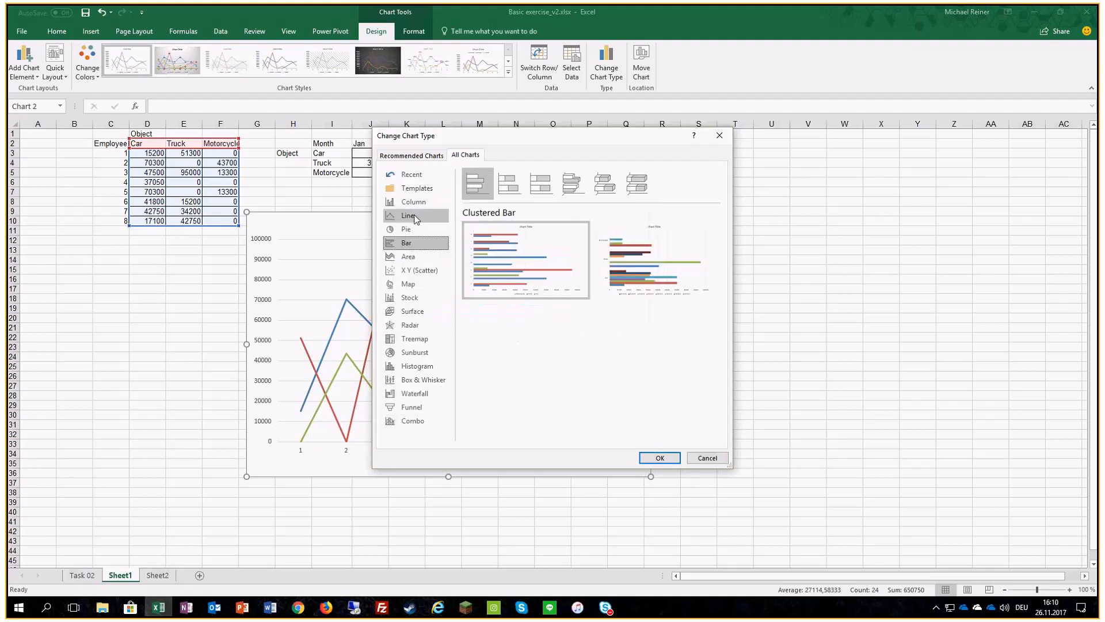
click(415, 216)
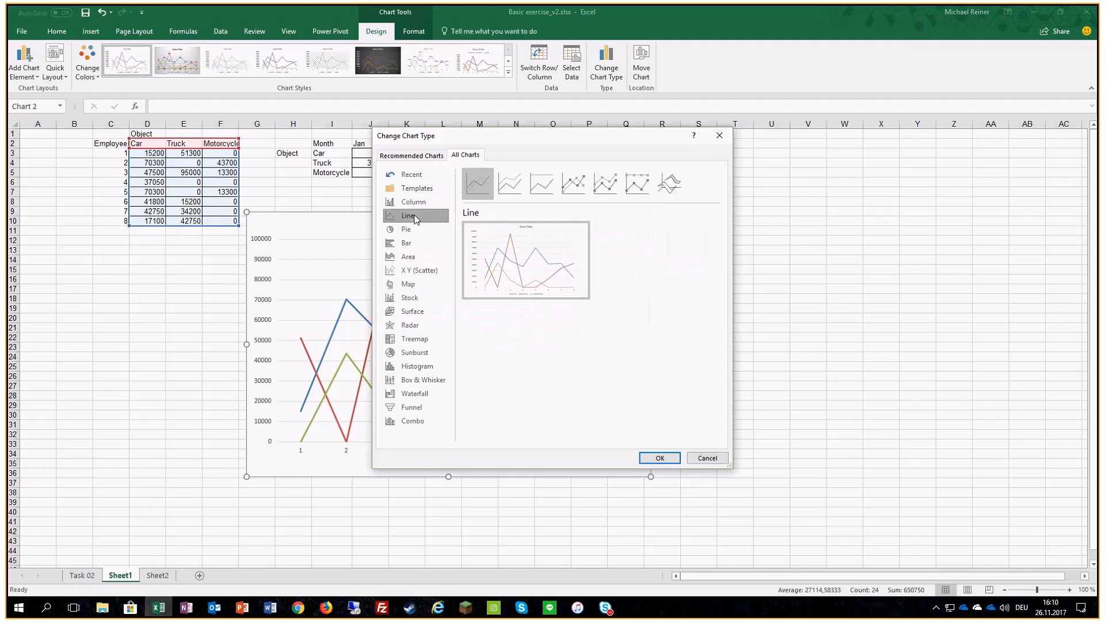
click(658, 458)
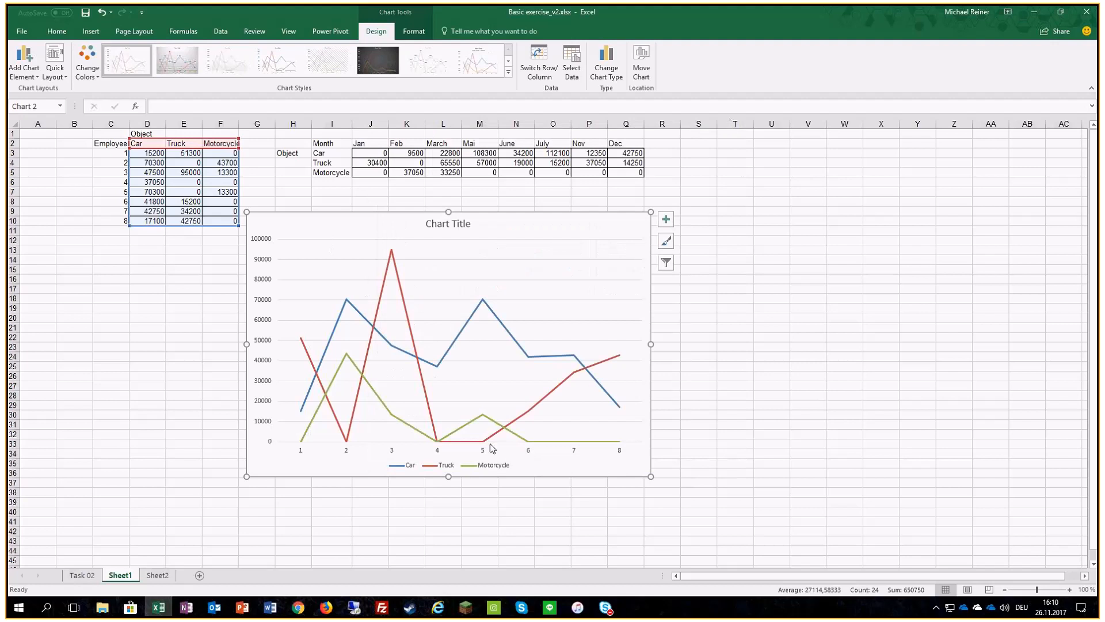
Add a primary horizontal and a primary vertical axis title to the line chart.
mouse_move(471, 445)
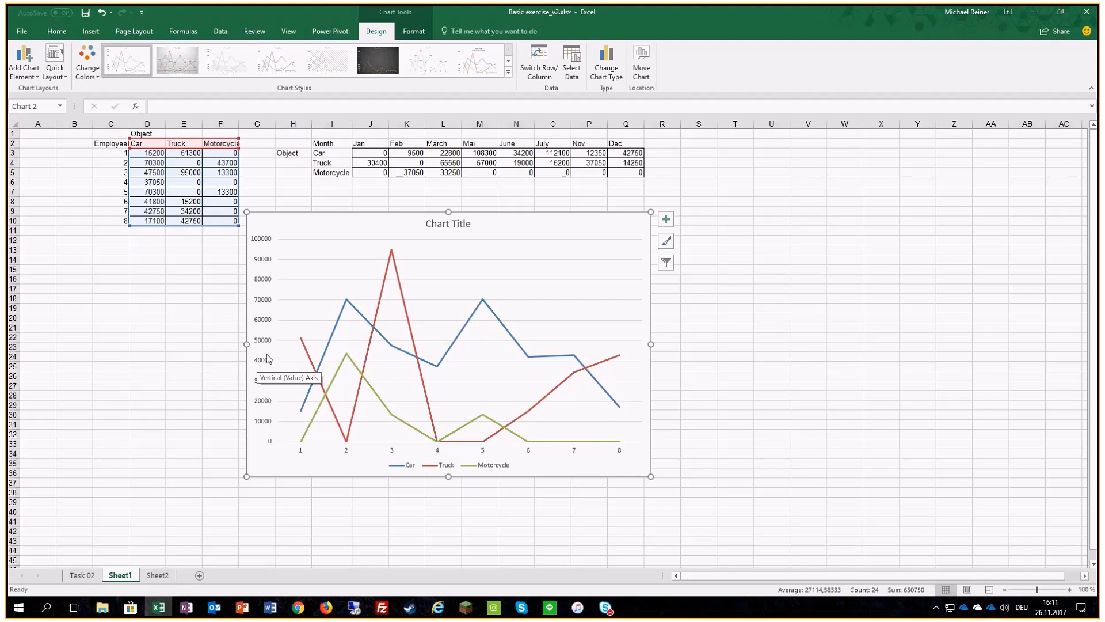
click(52, 76)
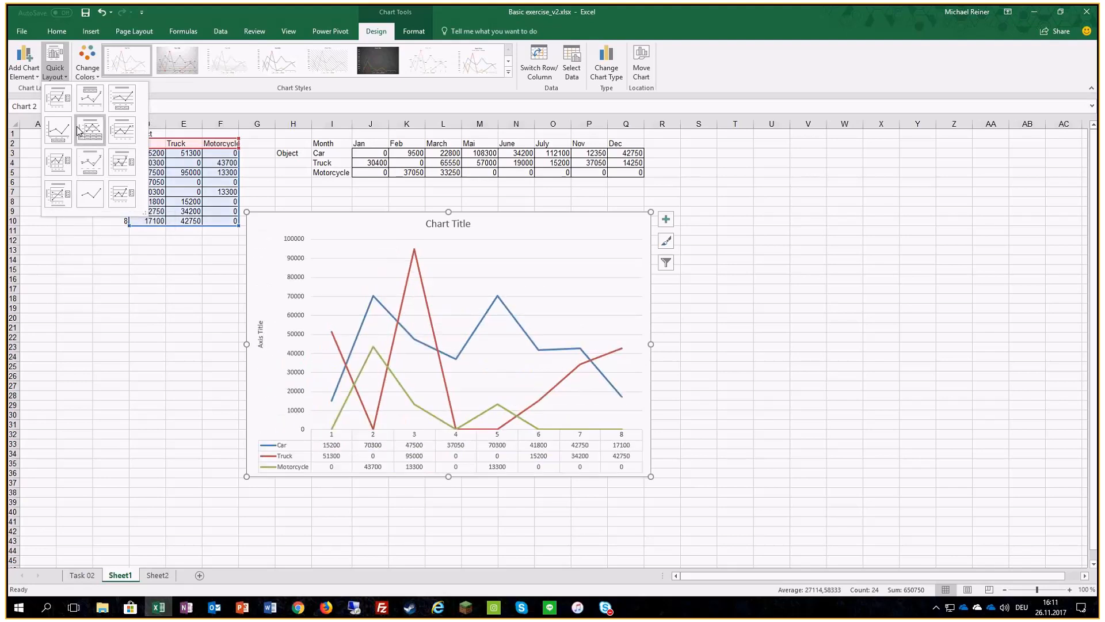
click(18, 69)
click(17, 69)
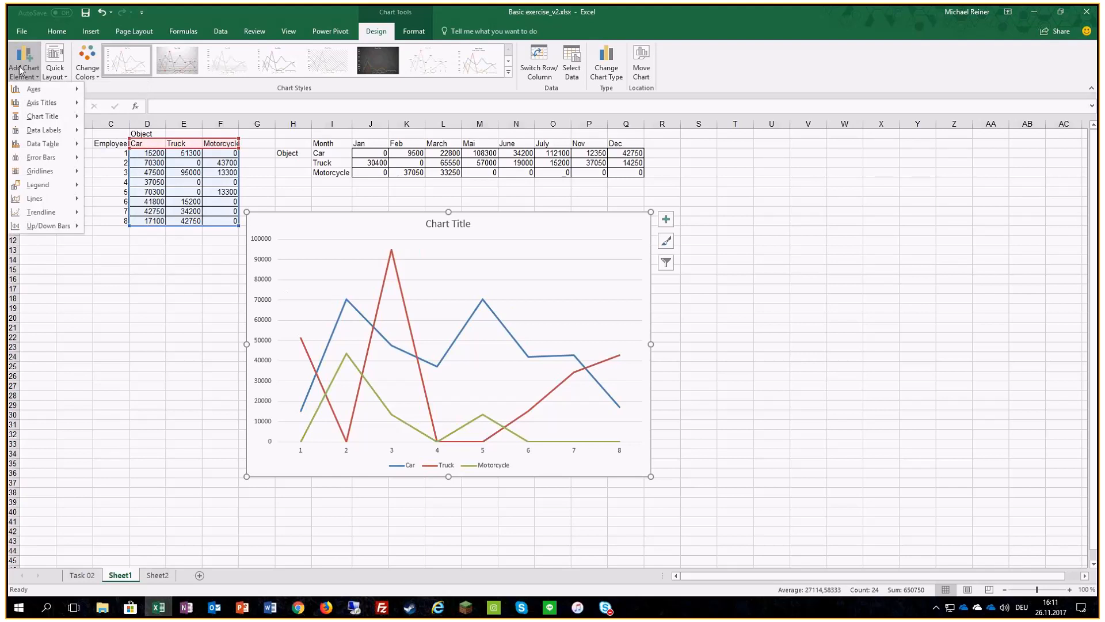
mouse_move(37, 103)
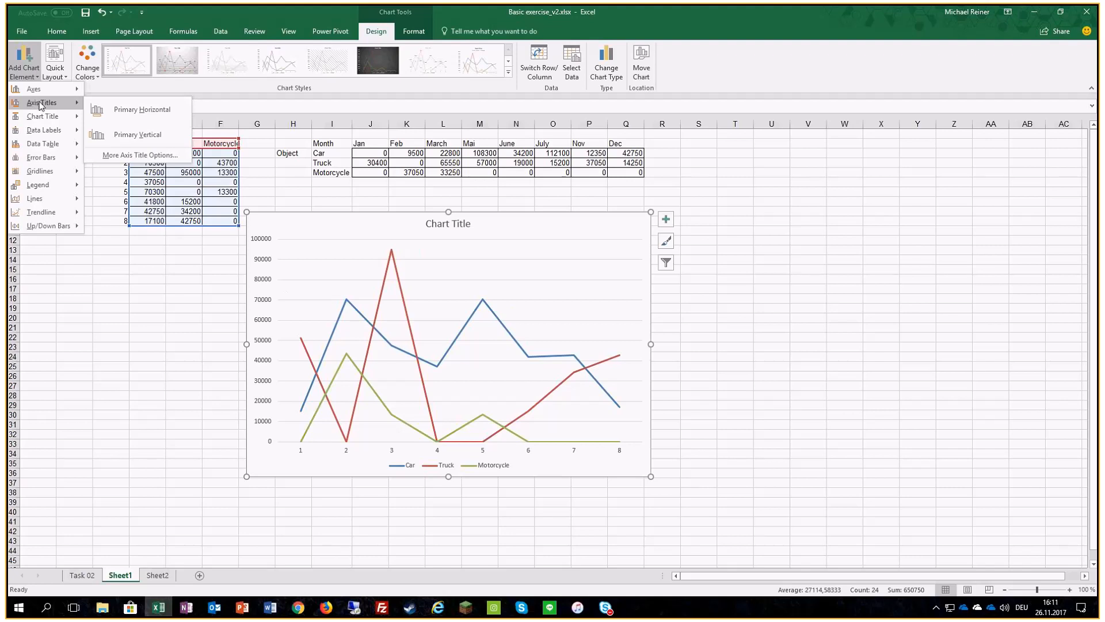
click(120, 110)
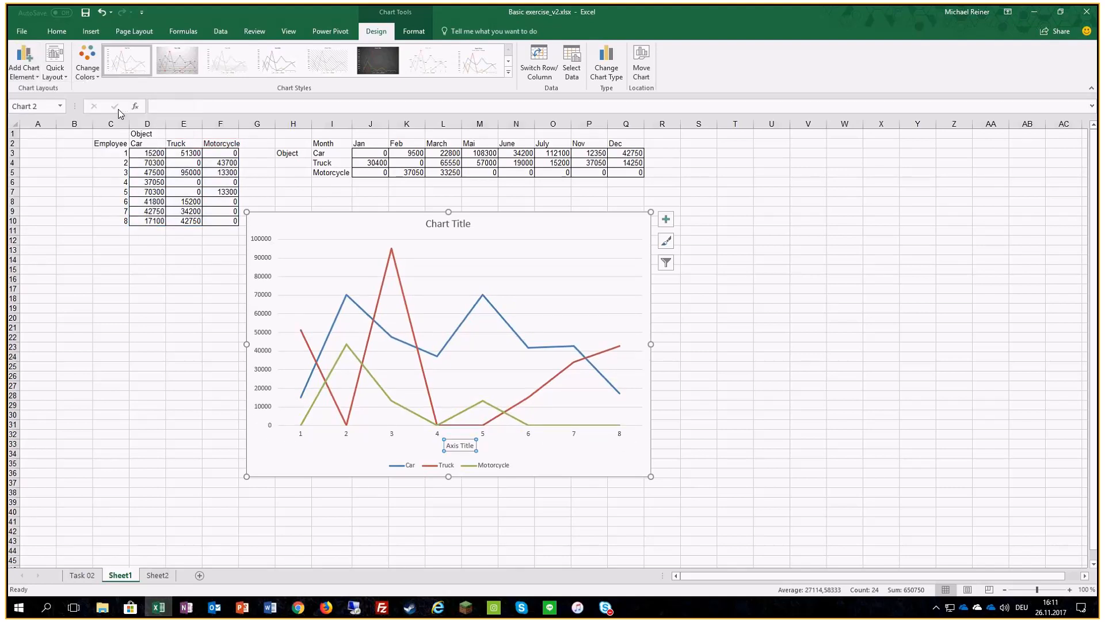
click(26, 80)
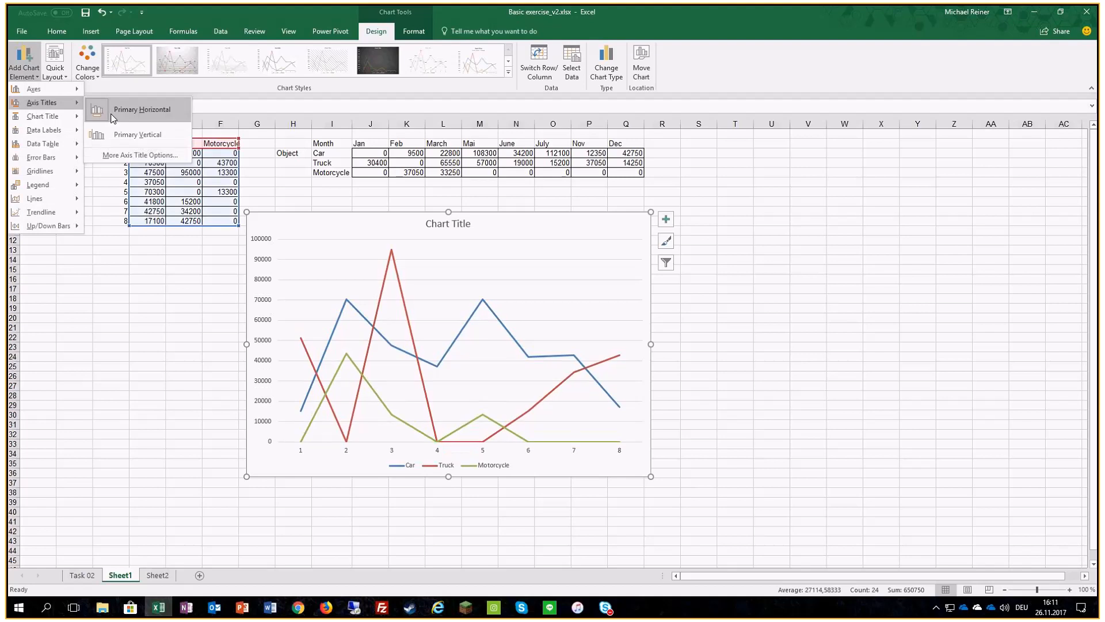
click(121, 136)
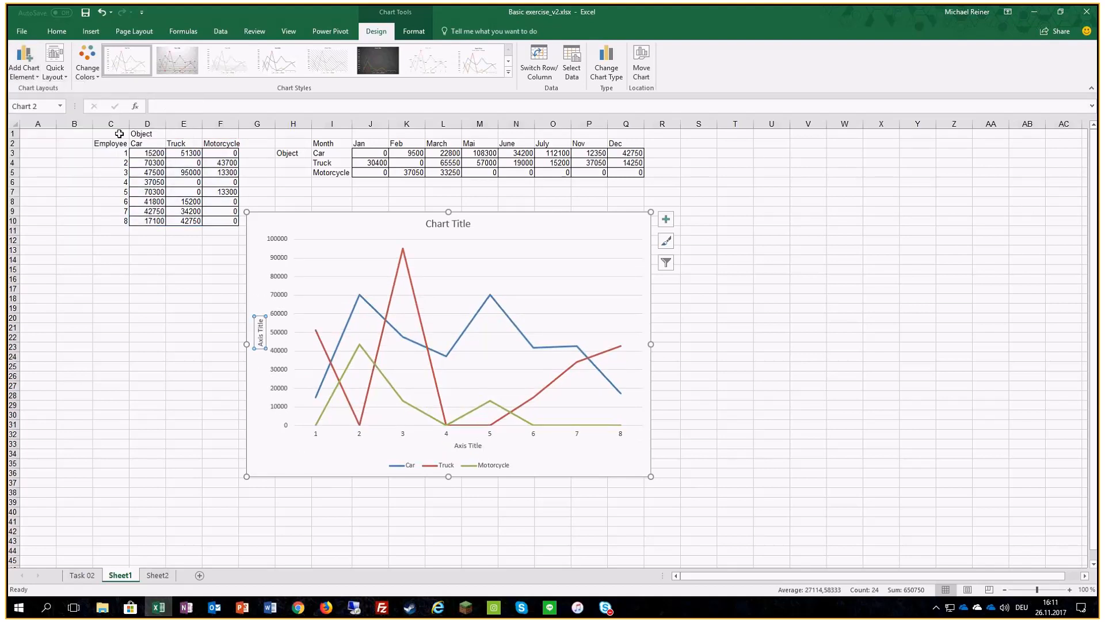
click(18, 77)
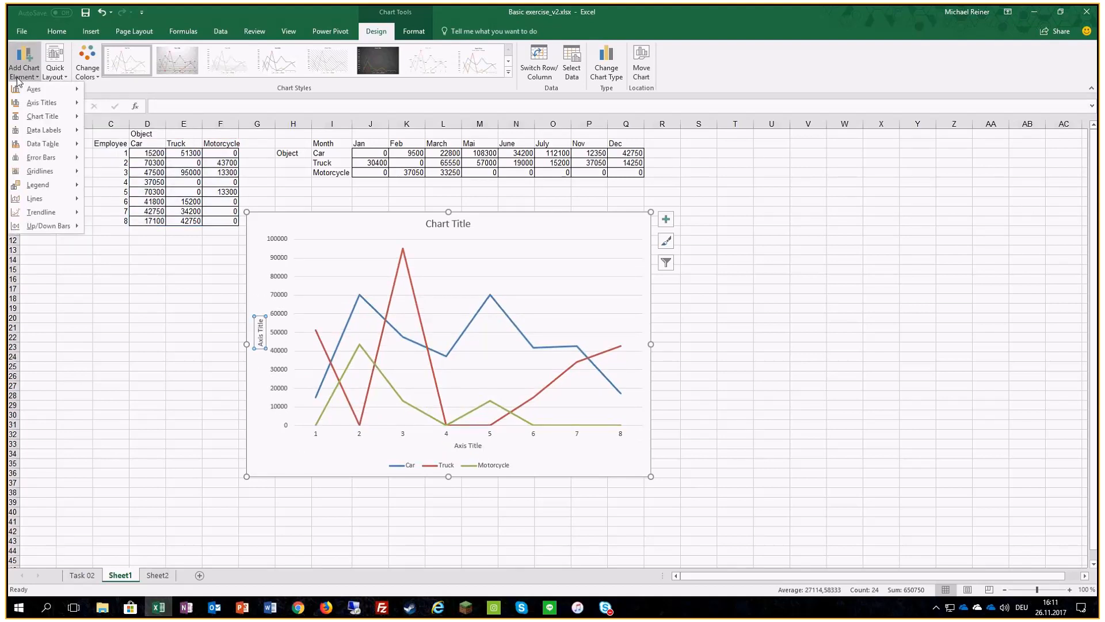
mouse_move(38, 185)
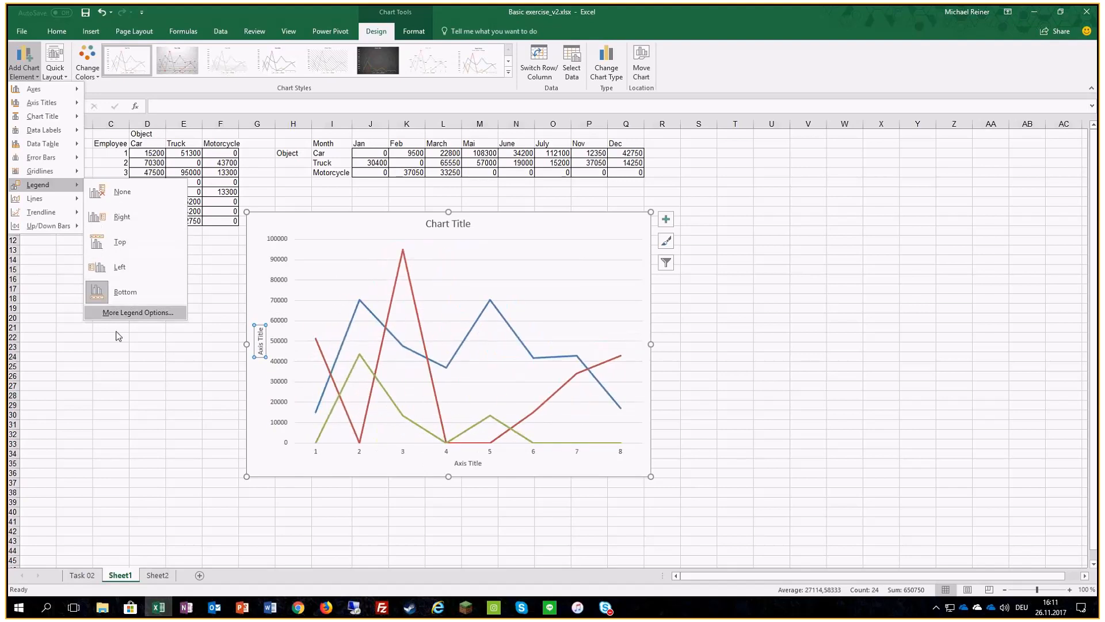
click(37, 281)
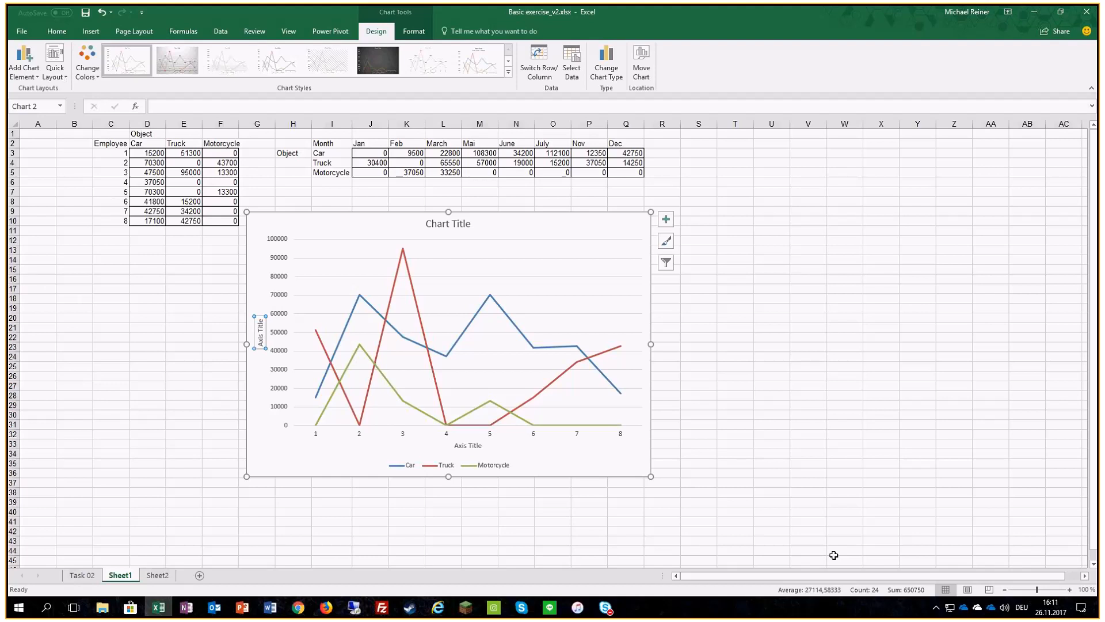
Title the chart's vertical axis "Profit in Euro" and its horizontal axis "Employees".
text(Pr)
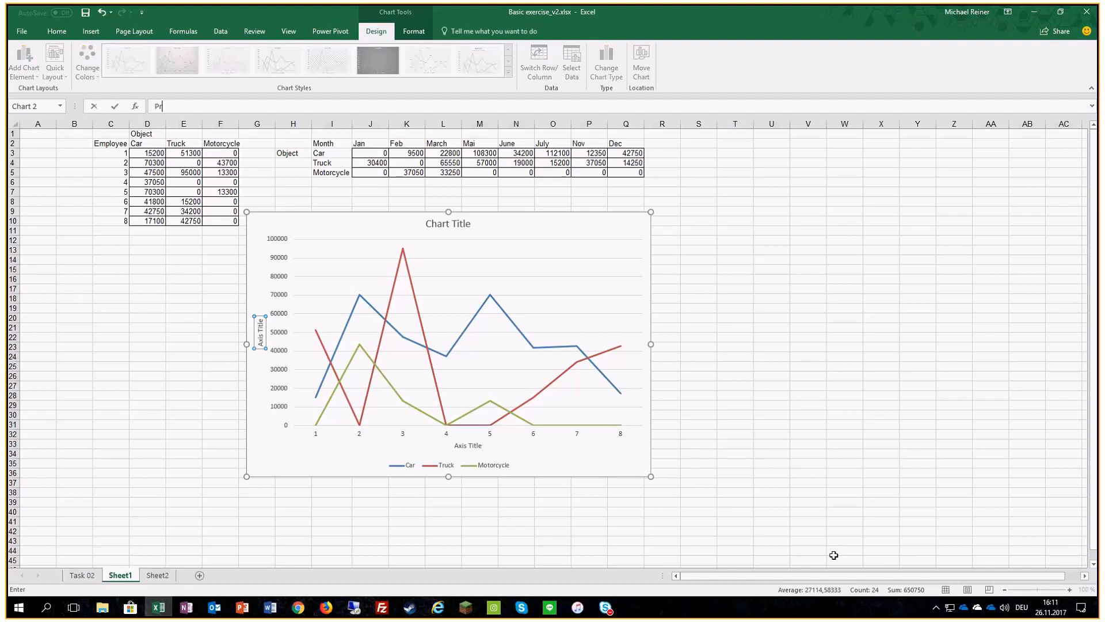
text(ofit in Euro)
key(Return)
click(465, 446)
text(Employees)
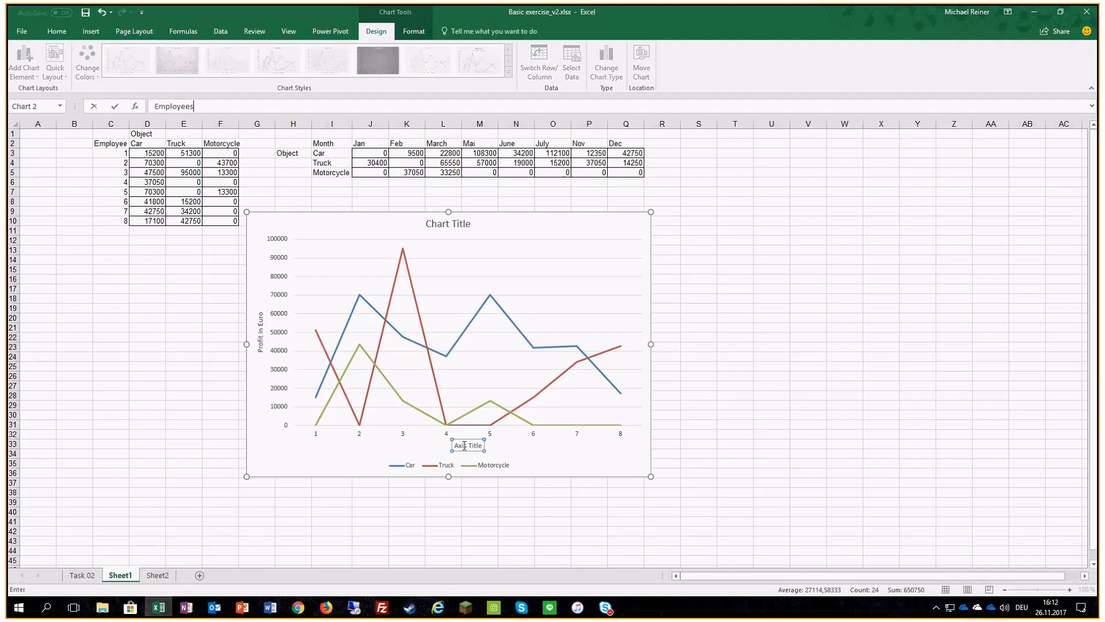
key(Return)
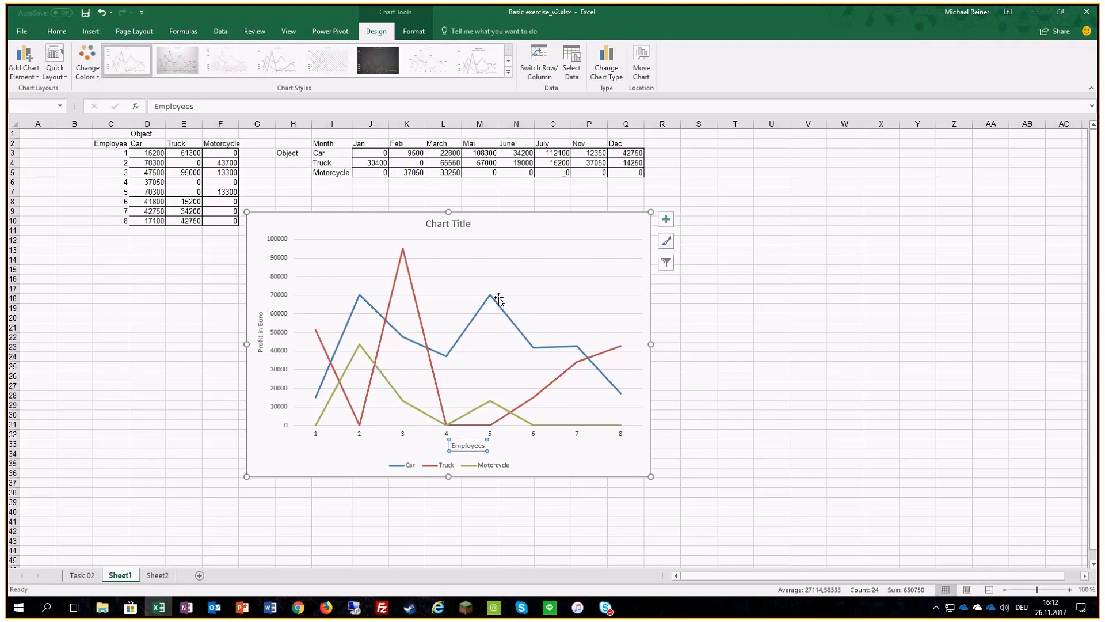
Set the chart title to "Profit in Euro per Employee and Object".
click(450, 223)
text(Profit )
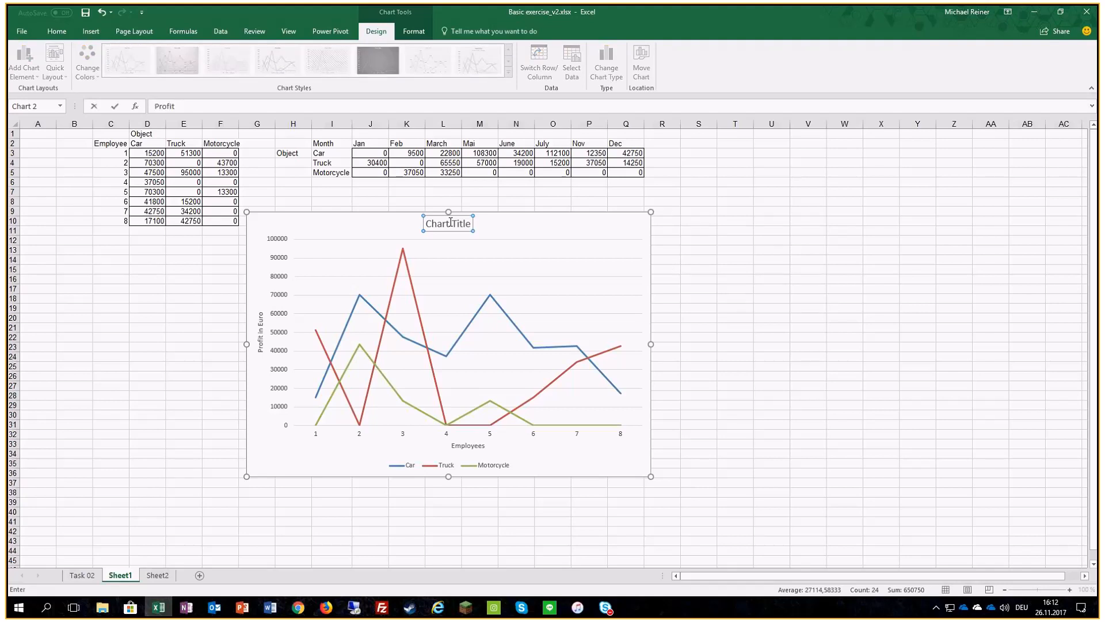
text(in Euro per Employee and Object)
key(Return)
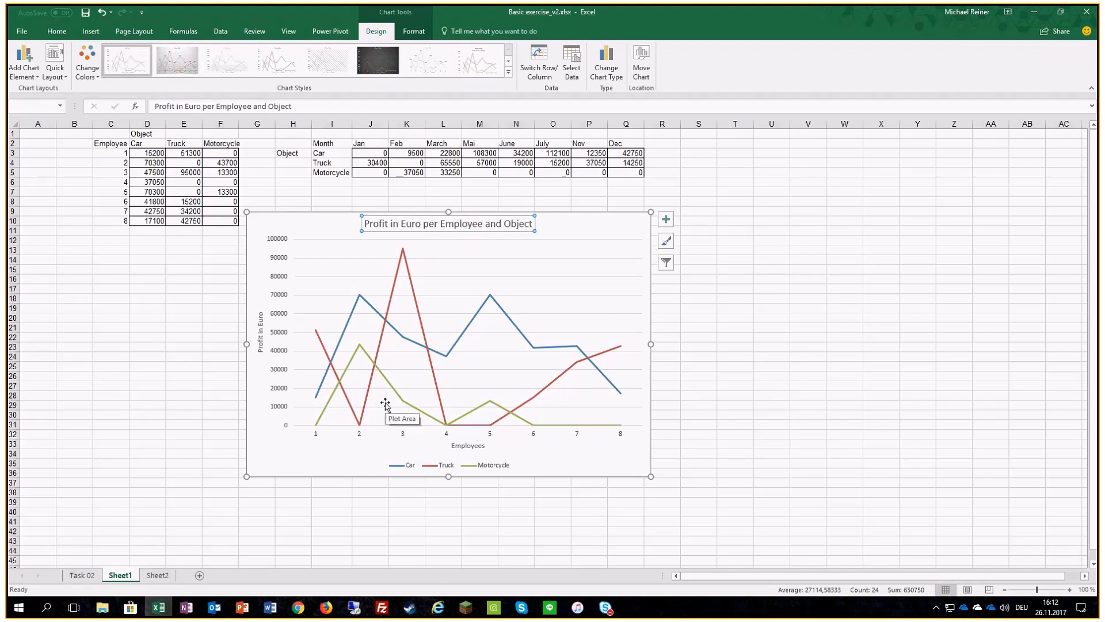
Apply the dark Style 6 to the chart and move it directly below the employee table.
click(508, 71)
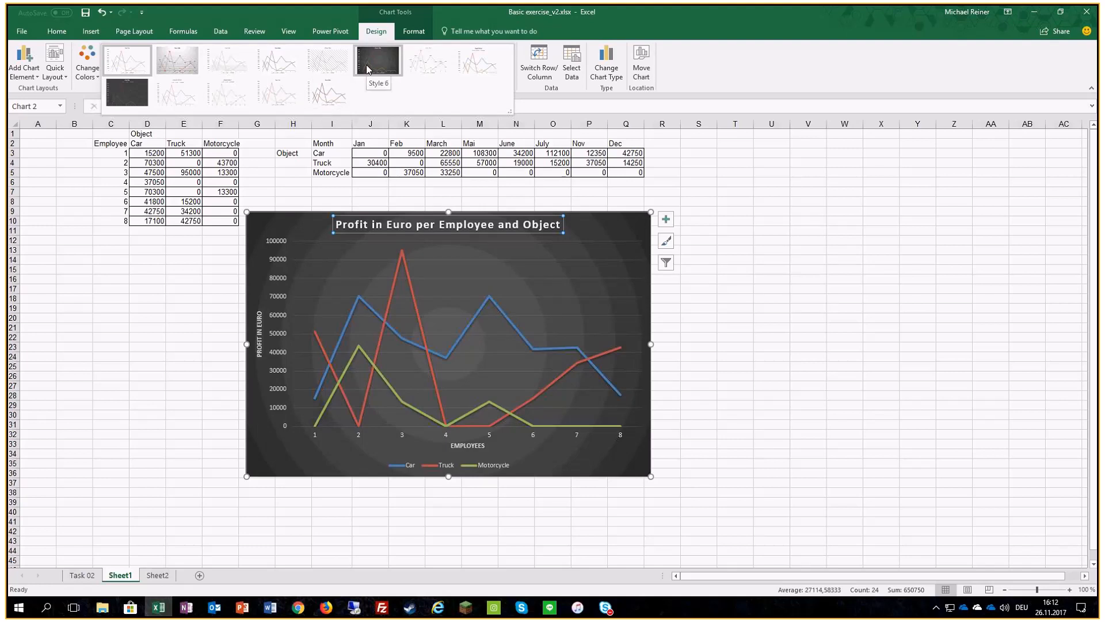
click(367, 67)
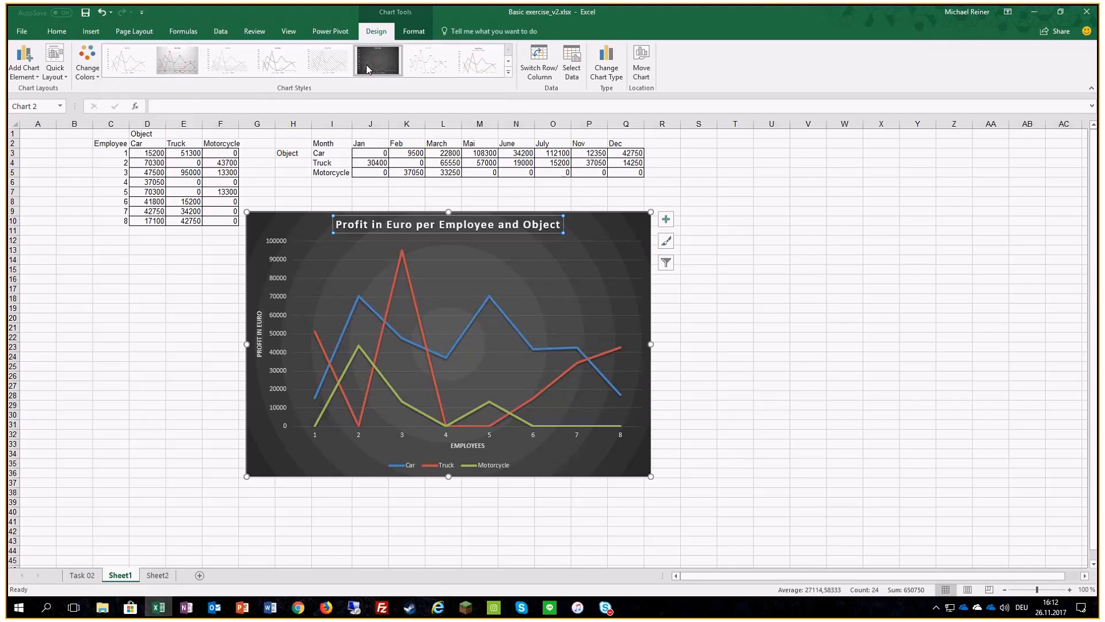
drag(328, 214, 126, 232)
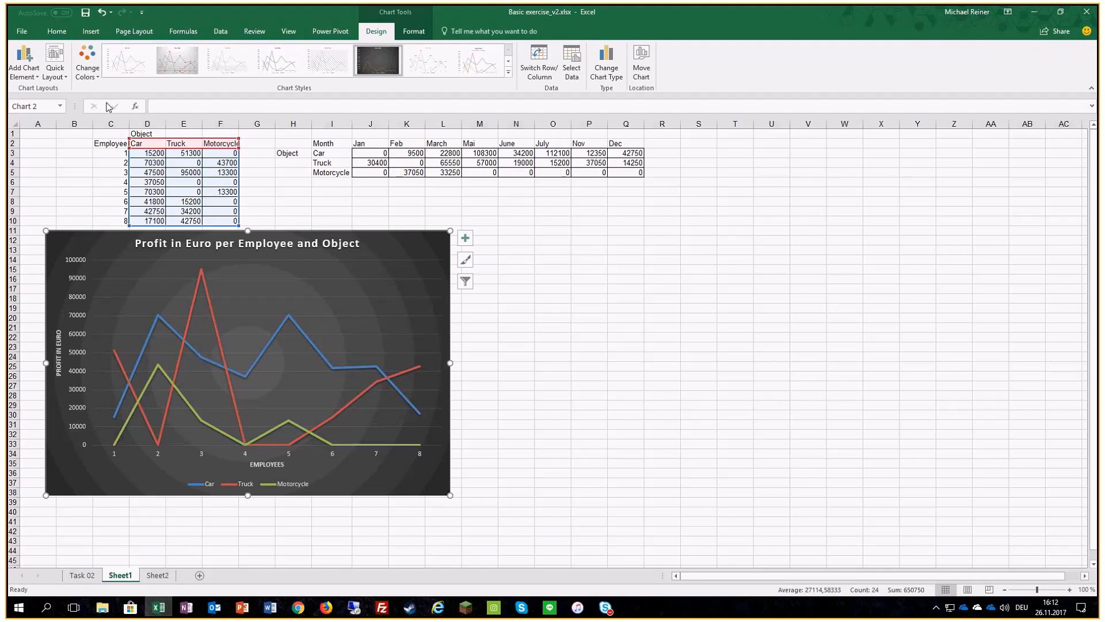
Apply the colorful orange, teal and purple palette to the chart and recolor the Truck series line light olive green.
click(88, 63)
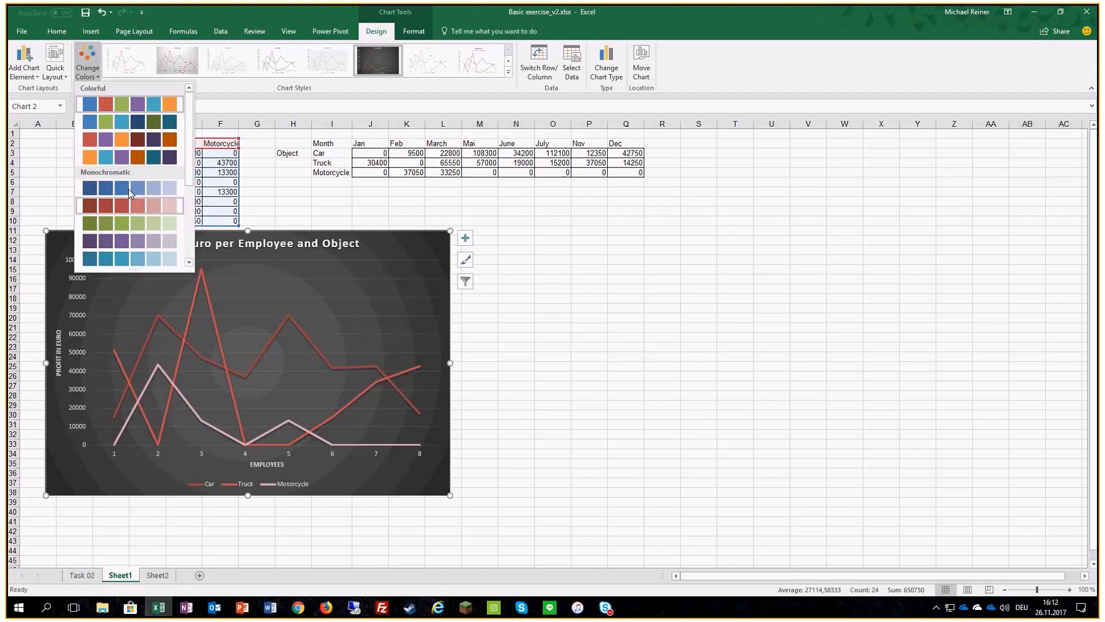
click(141, 157)
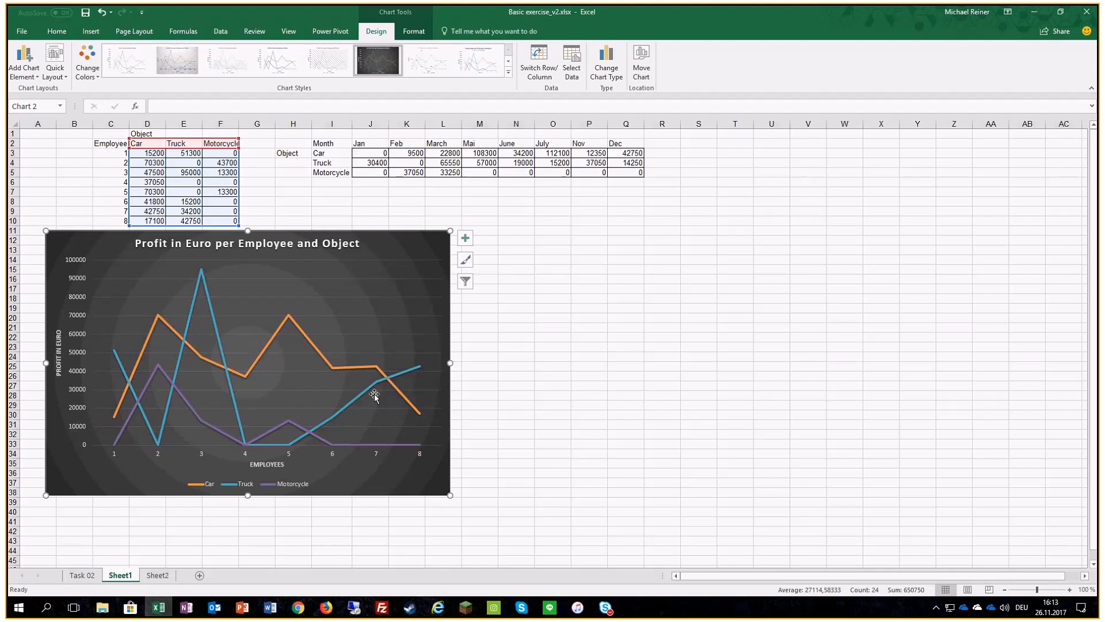
click(193, 307)
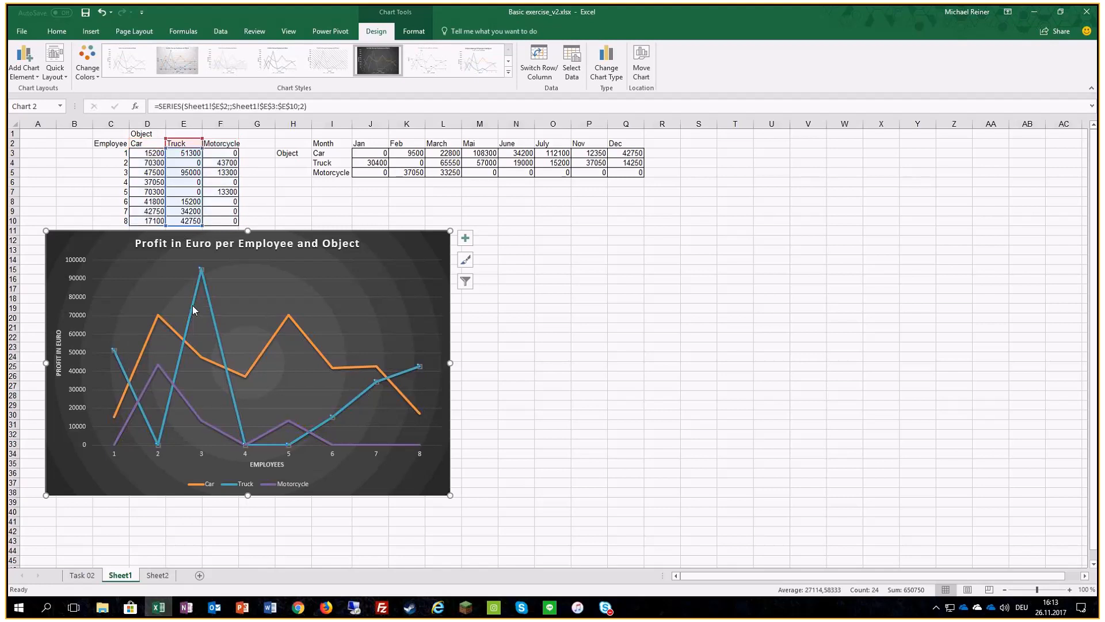
right_click(193, 309)
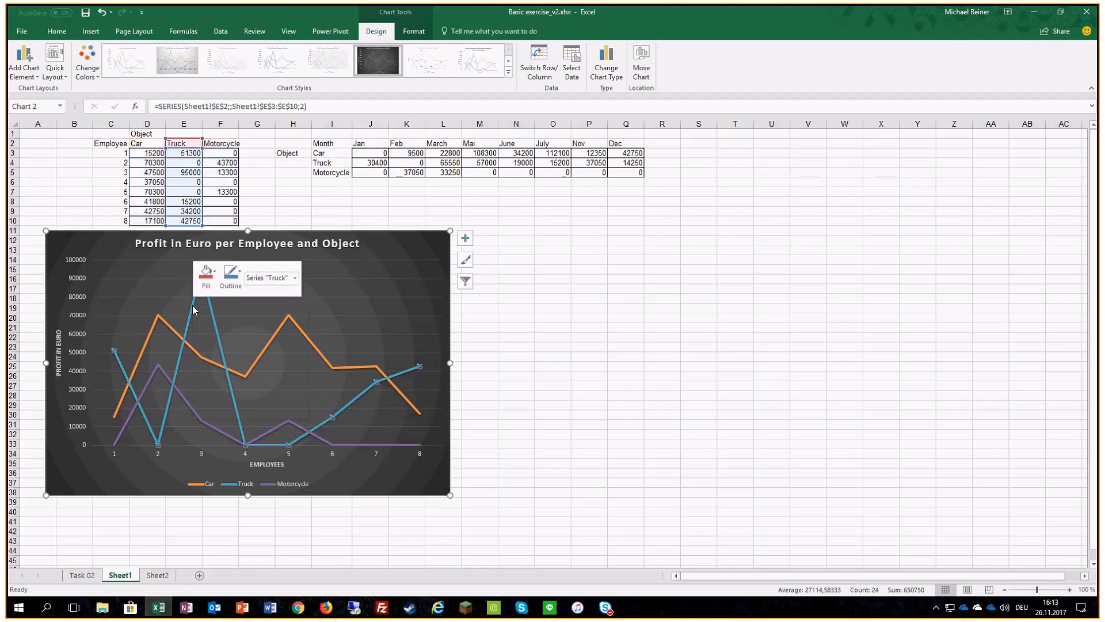
click(230, 285)
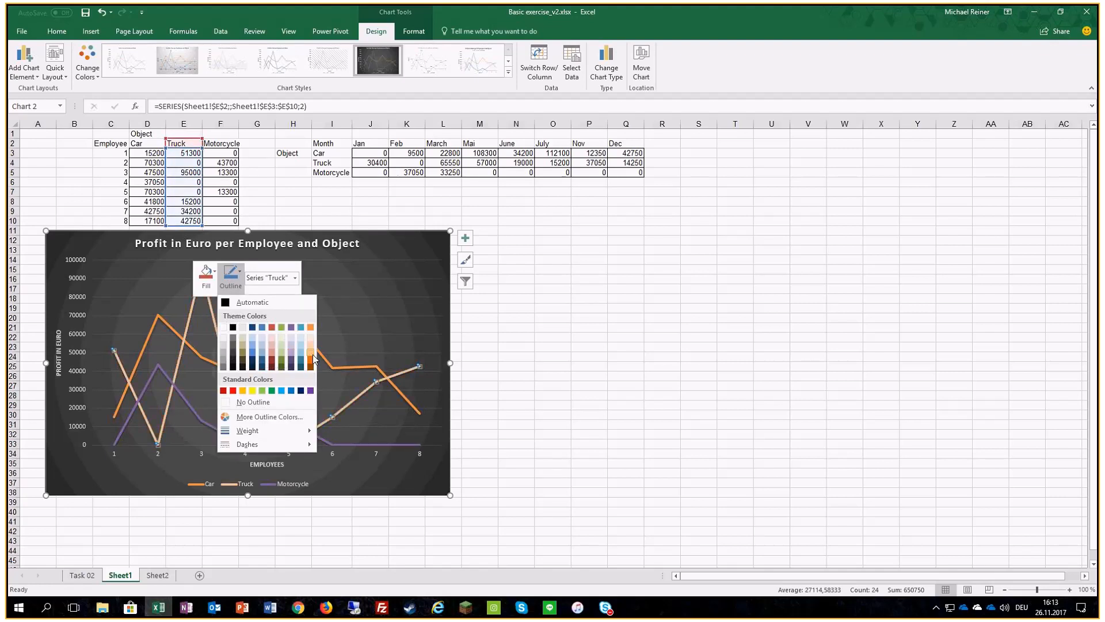
click(278, 352)
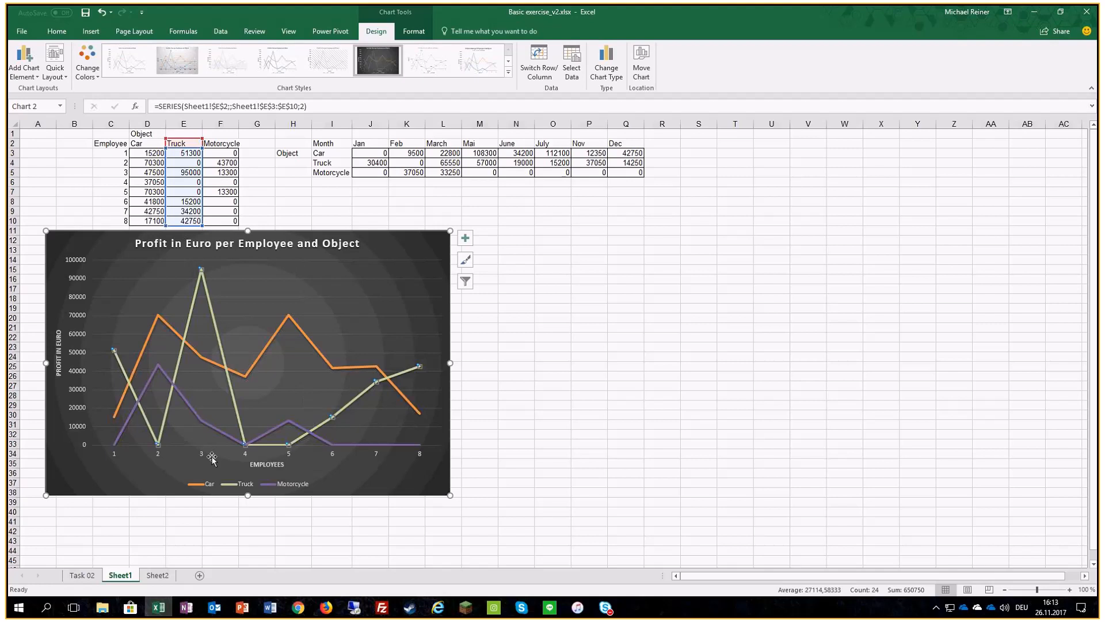
Format the vertical axis numbers of the employee profit chart as Currency in euros with two decimal places.
click(83, 357)
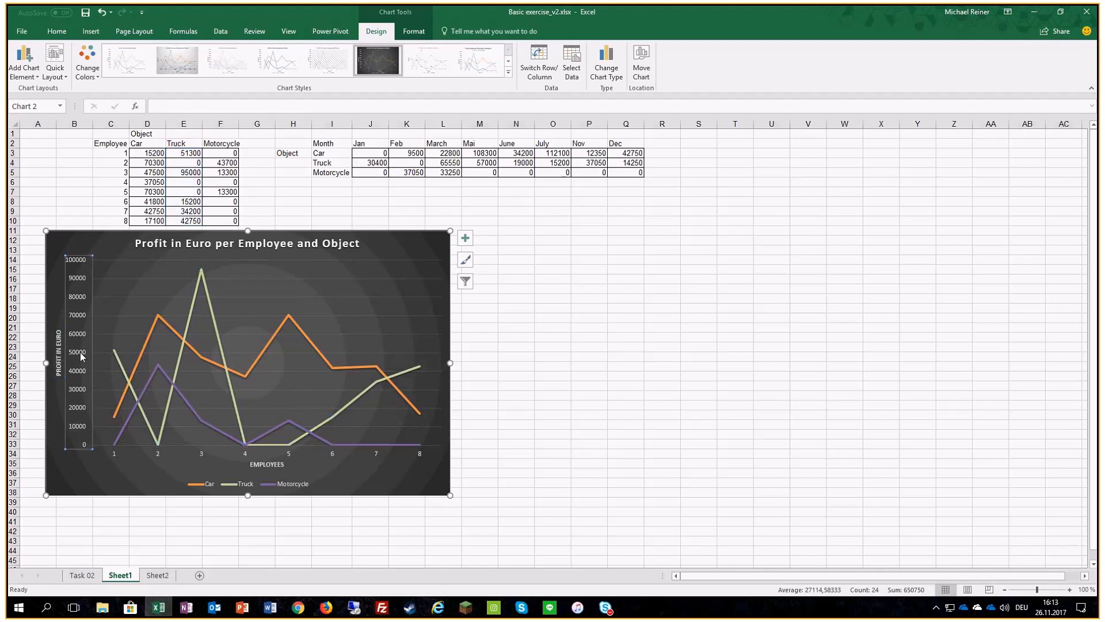
right_click(83, 357)
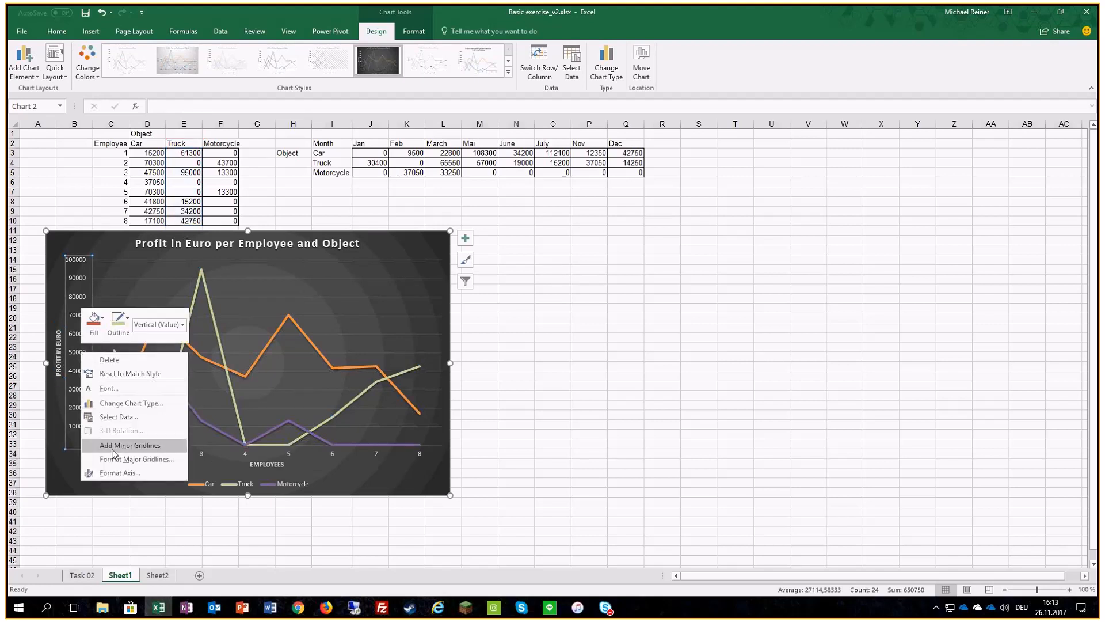
click(119, 472)
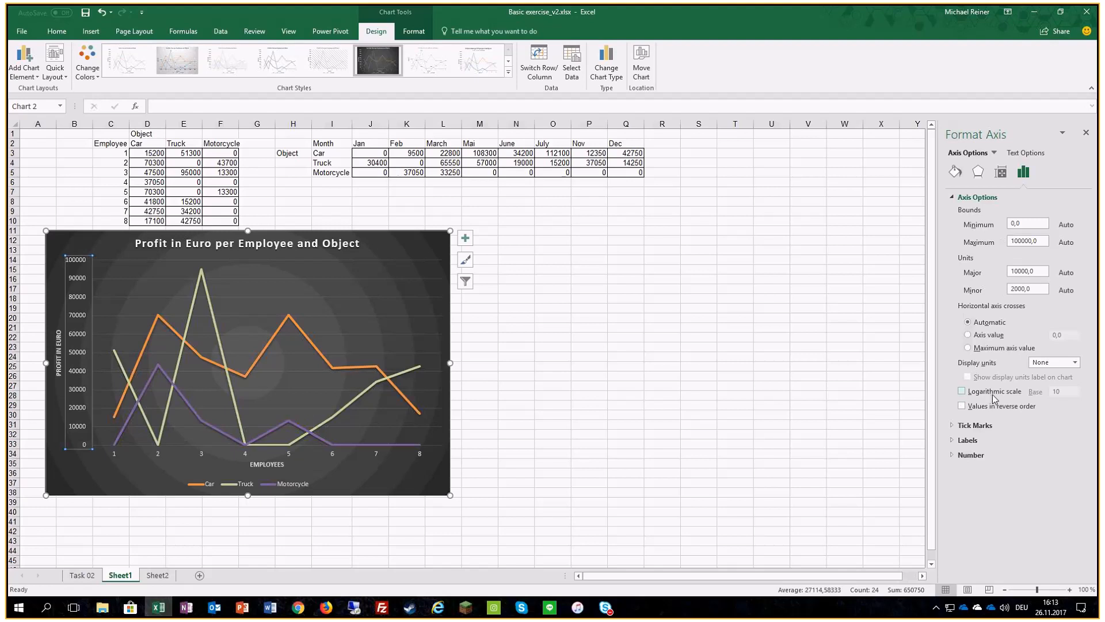
click(971, 455)
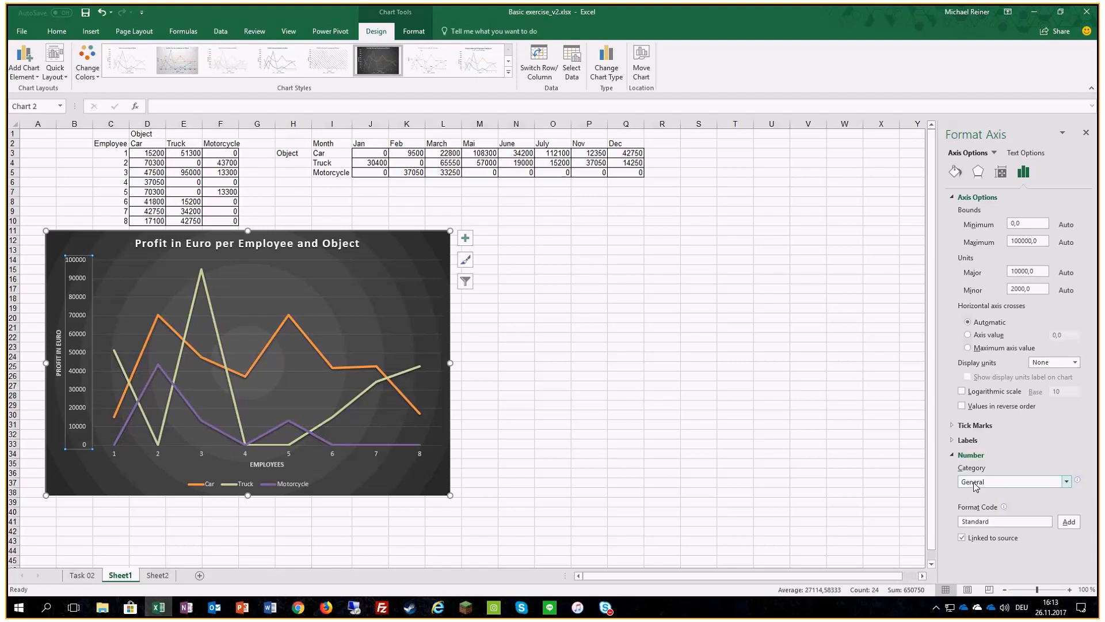
click(974, 485)
click(989, 373)
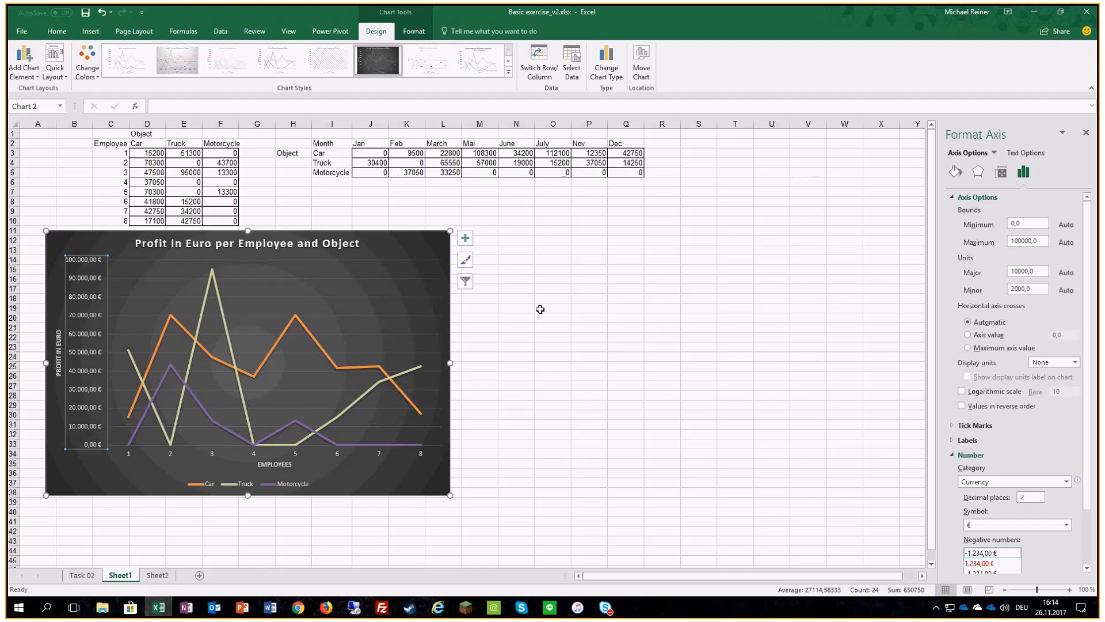
Change the employee profit chart from a line chart to a Clustered Column chart.
click(440, 247)
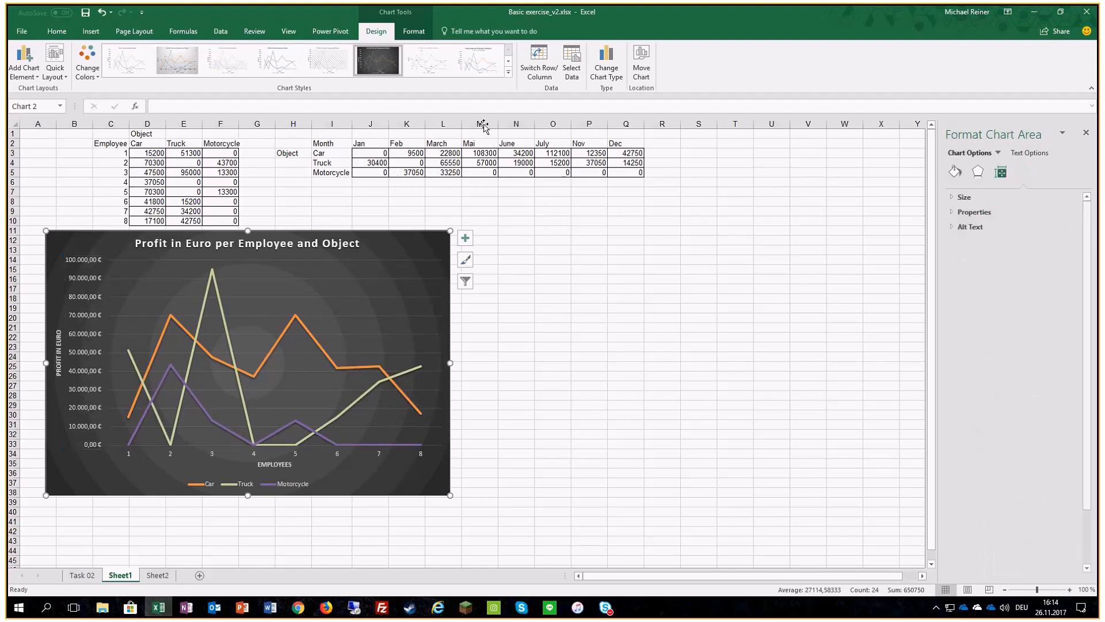
click(619, 68)
click(414, 201)
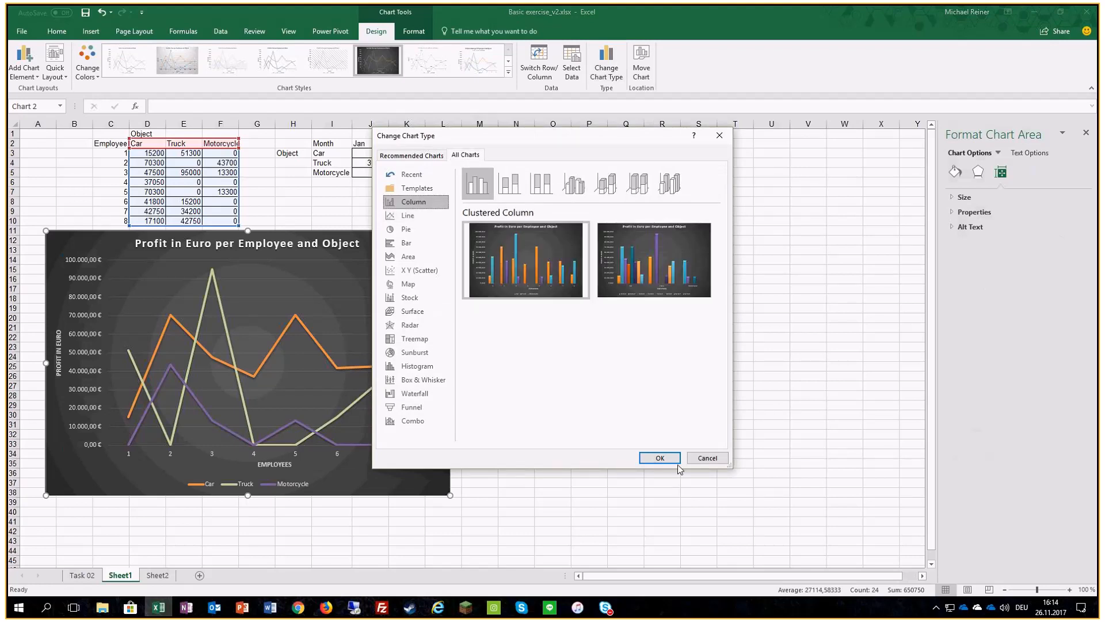
click(653, 457)
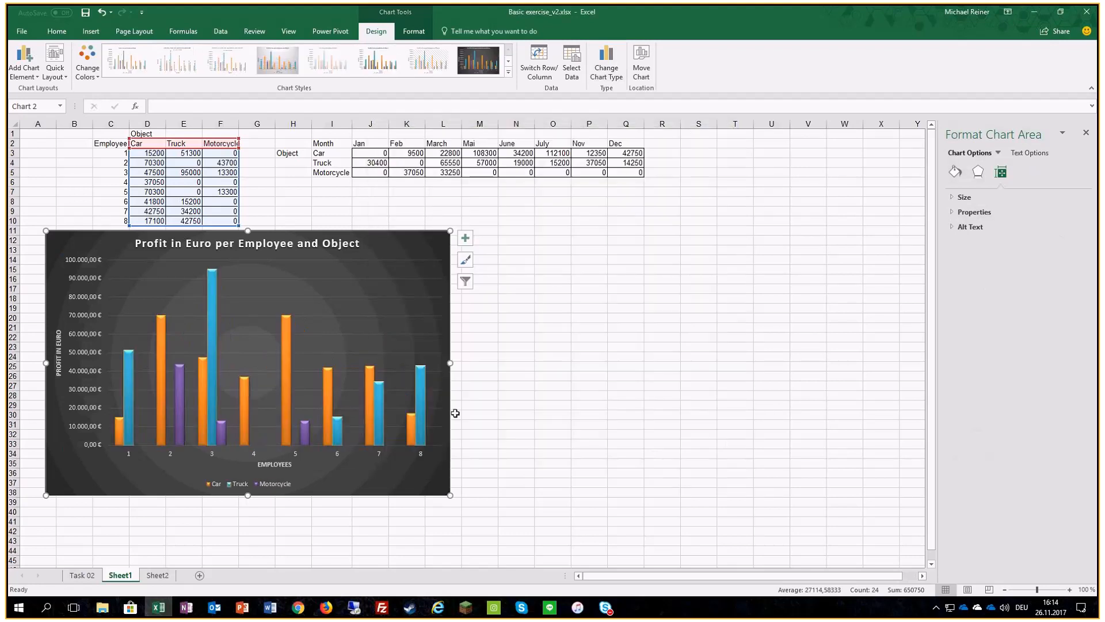
click(599, 71)
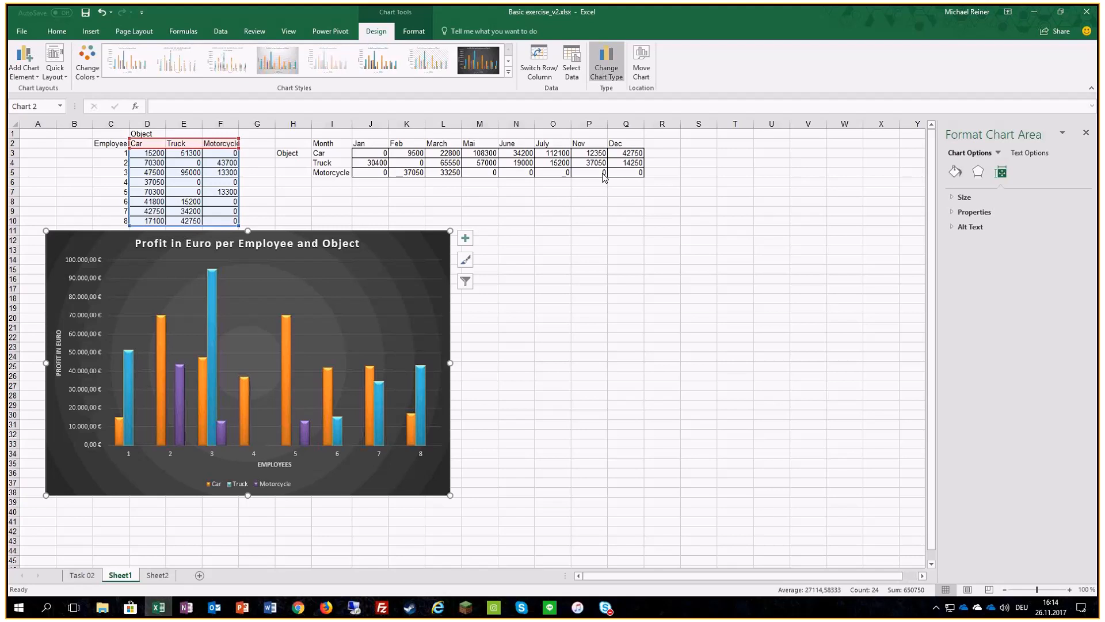
click(396, 247)
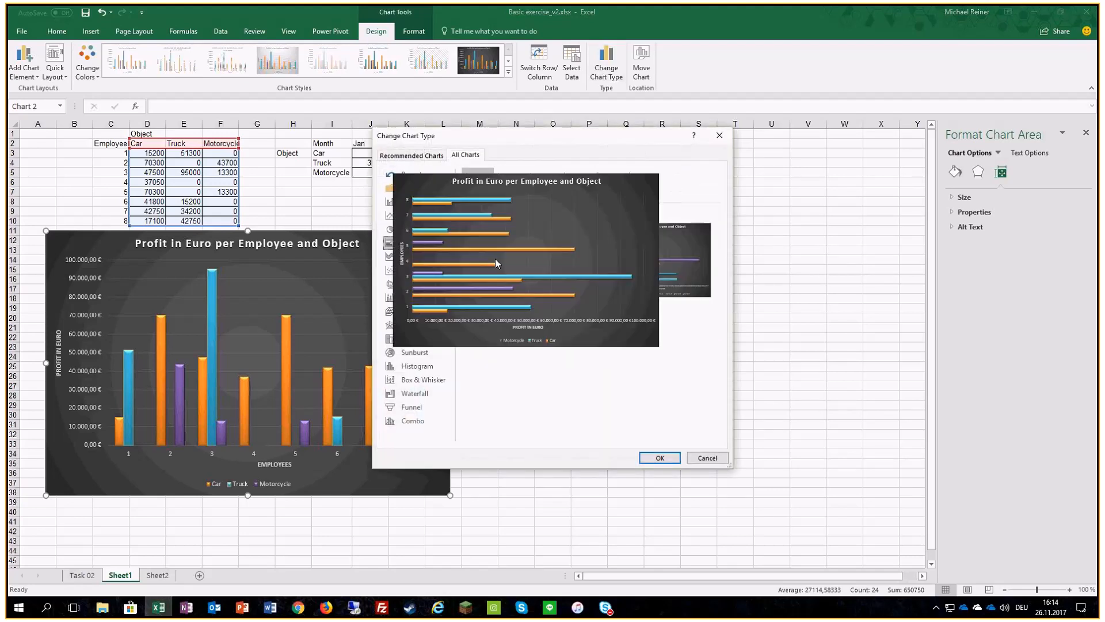
click(708, 457)
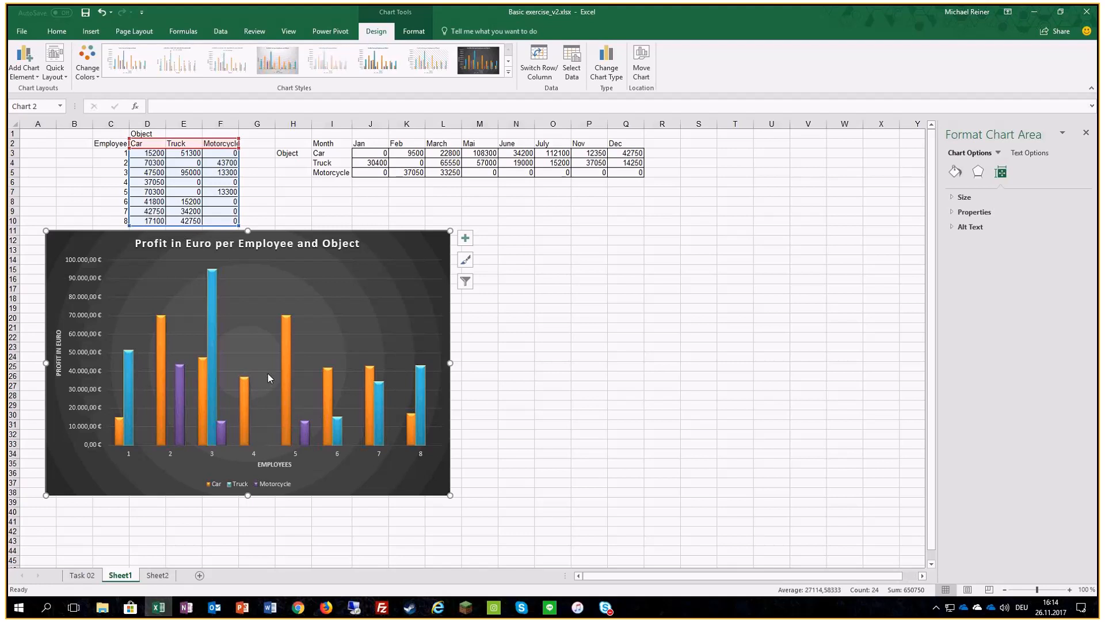
Change the employee chart to the 3-D Column type and enlarge it to about 14.5 cm high and 21.1 cm wide.
click(606, 68)
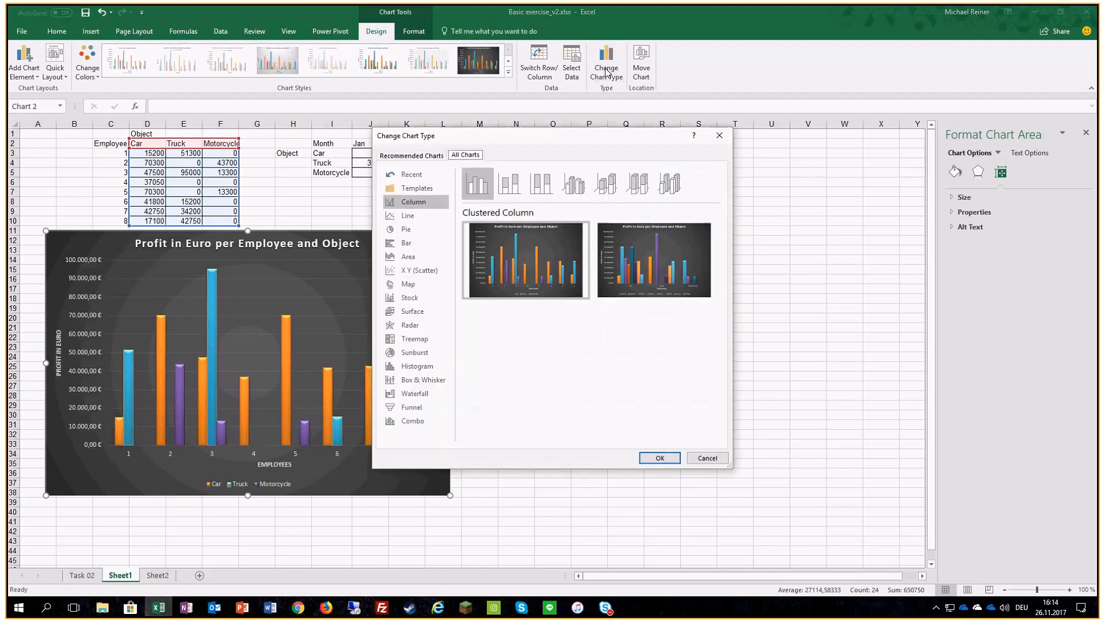
click(670, 183)
click(660, 459)
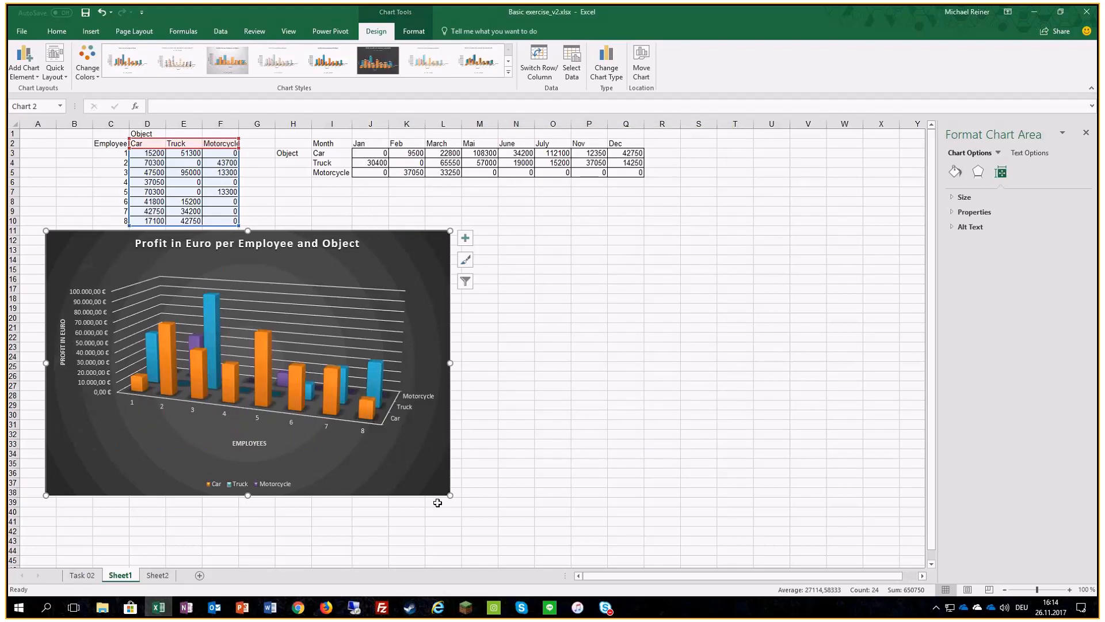
drag(450, 495, 499, 543)
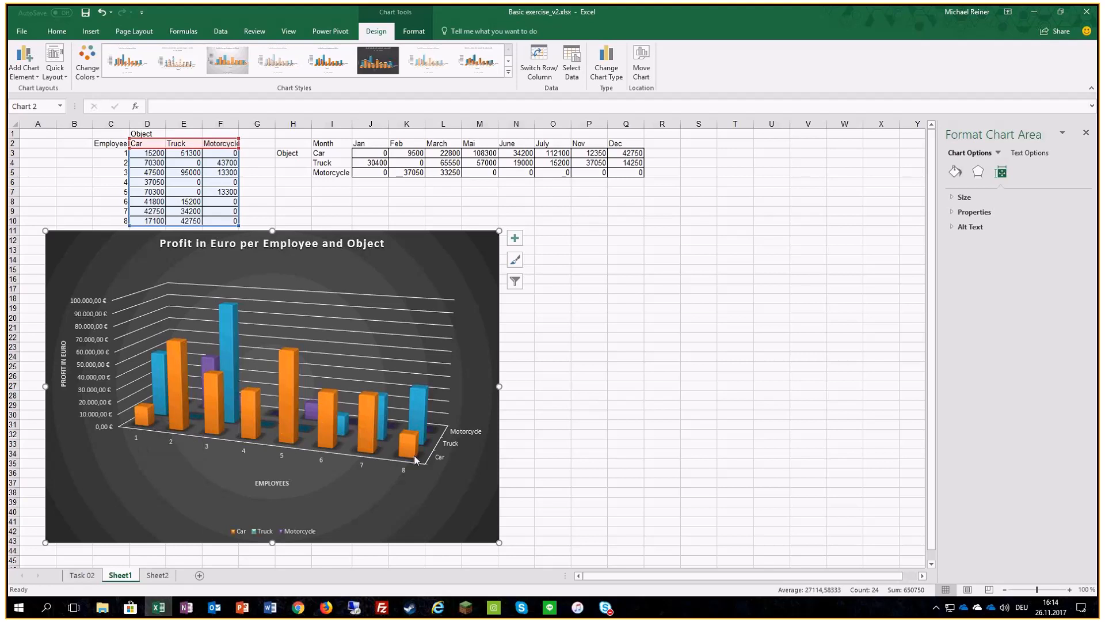
Set the plot area's 3-D rotation to 30° in X and 20° in Y, with a perspective of 5°.
click(438, 319)
click(466, 270)
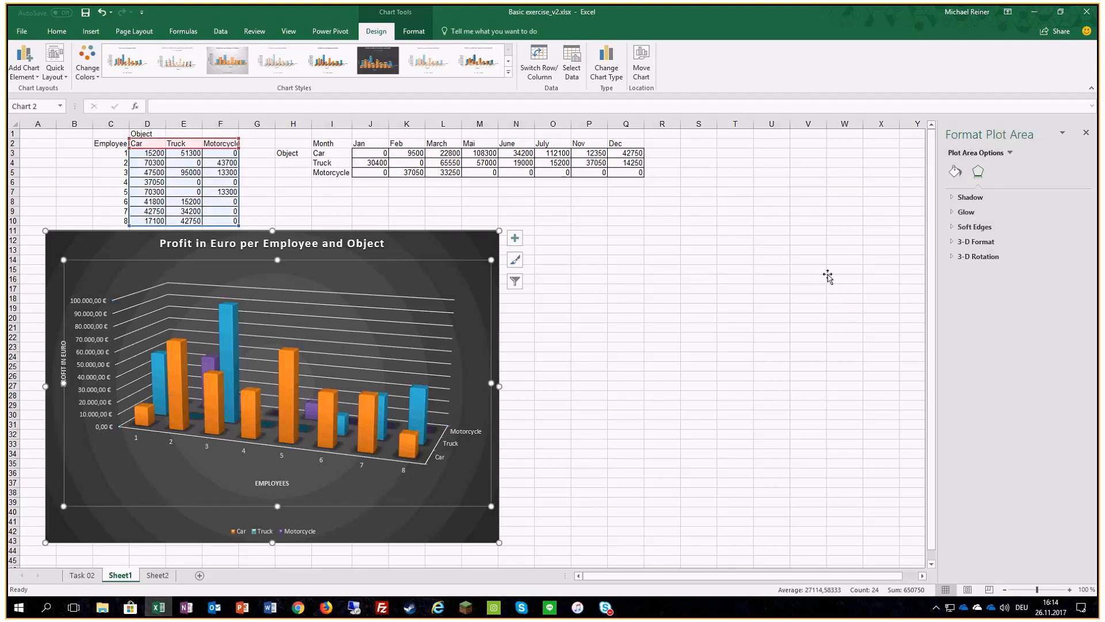
click(951, 260)
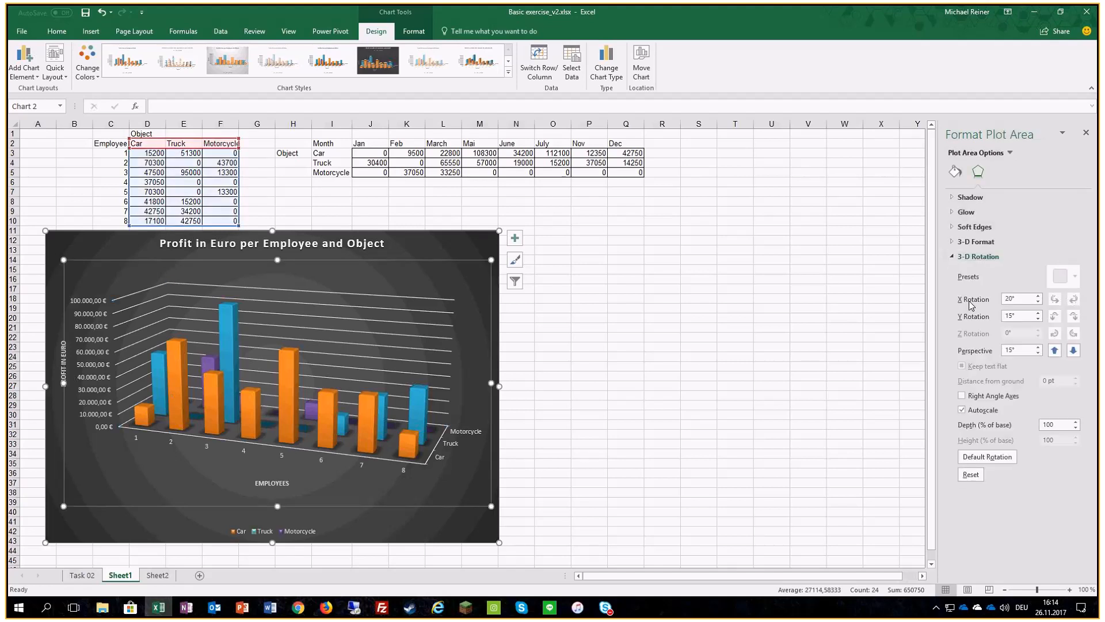
click(1039, 296)
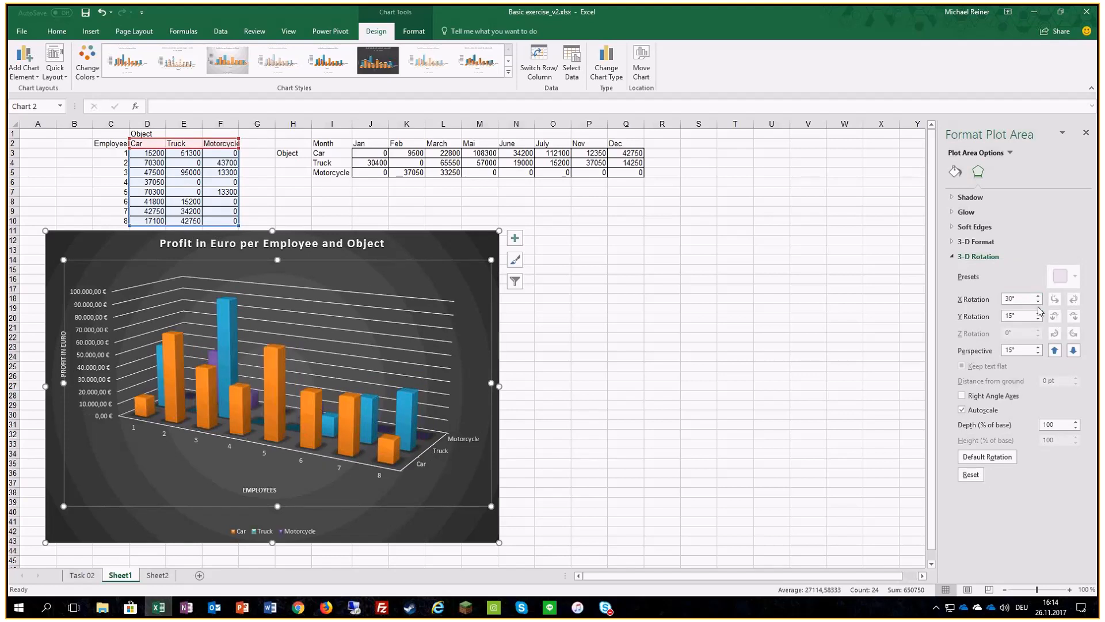
click(1039, 313)
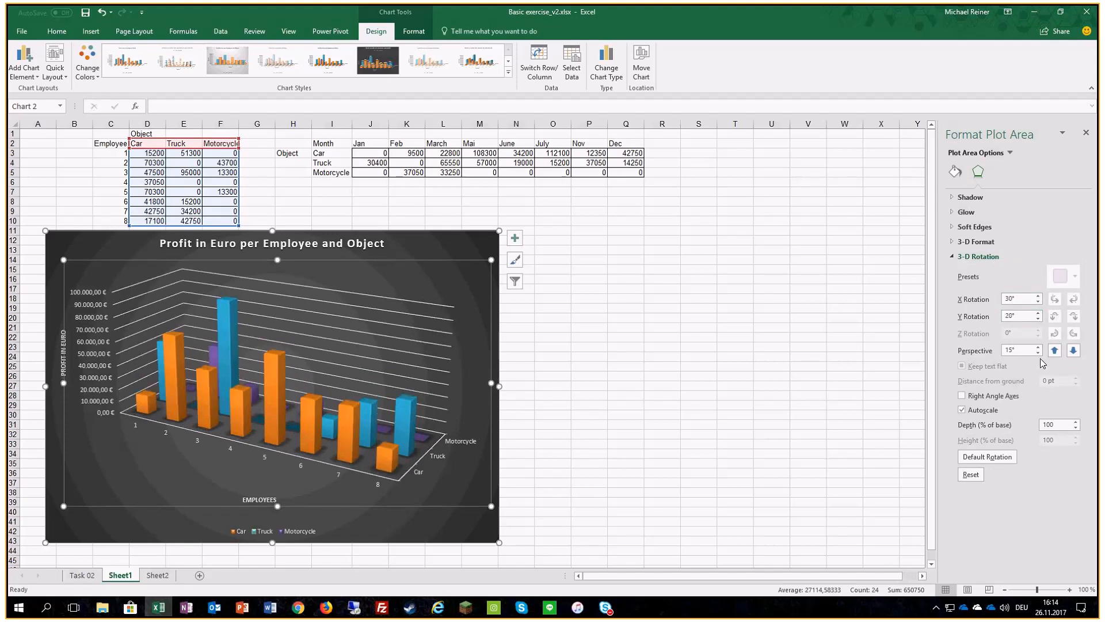
click(1039, 353)
click(1039, 353)
click(1039, 353)
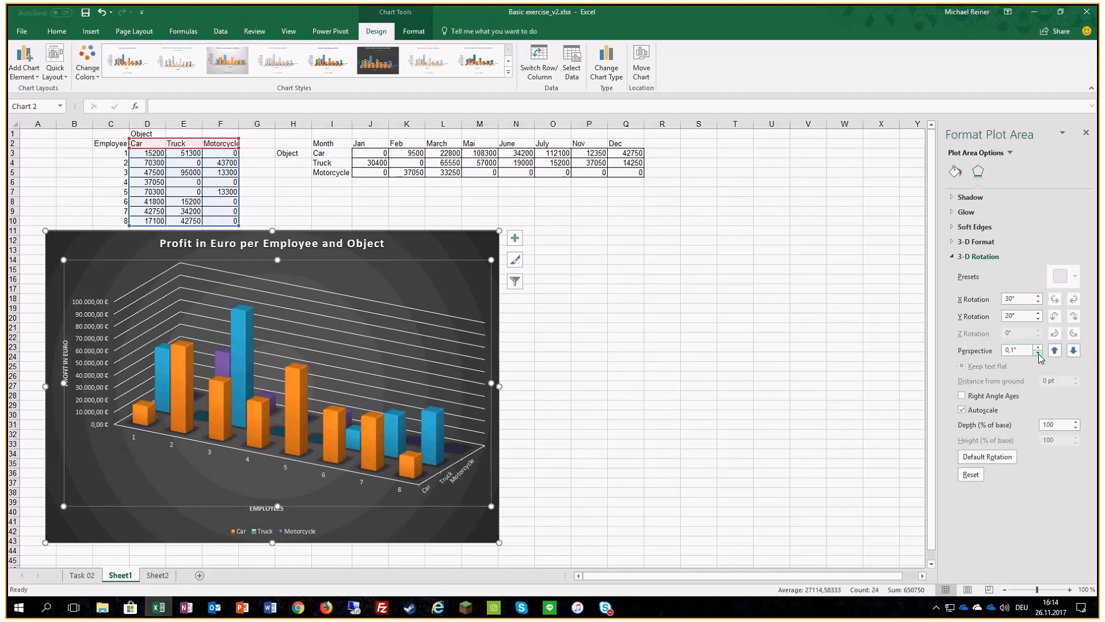
click(1039, 348)
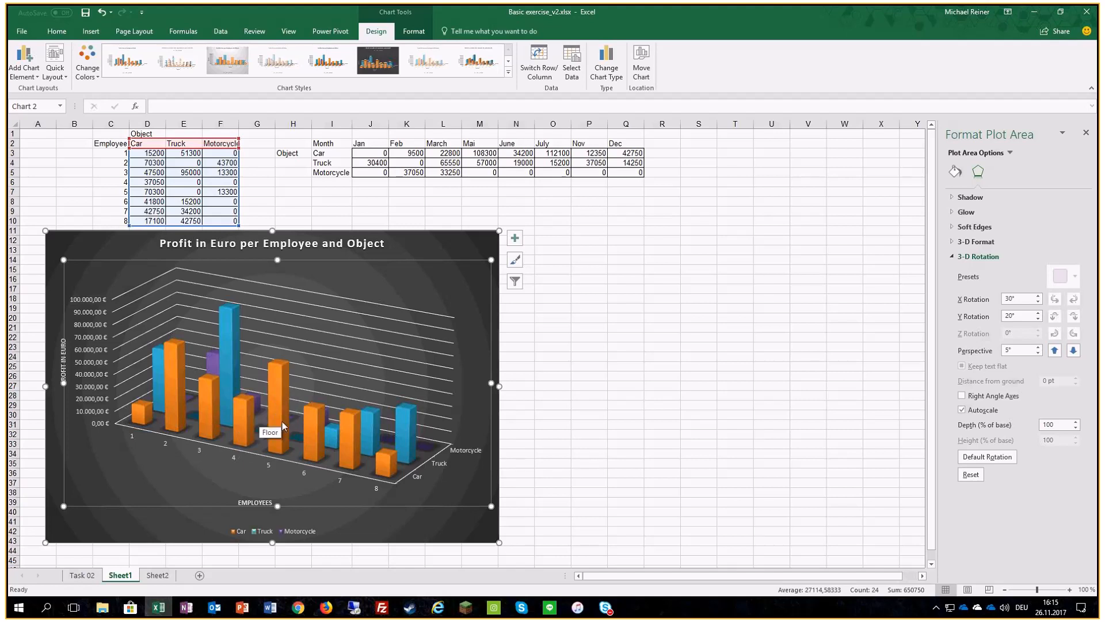
click(580, 445)
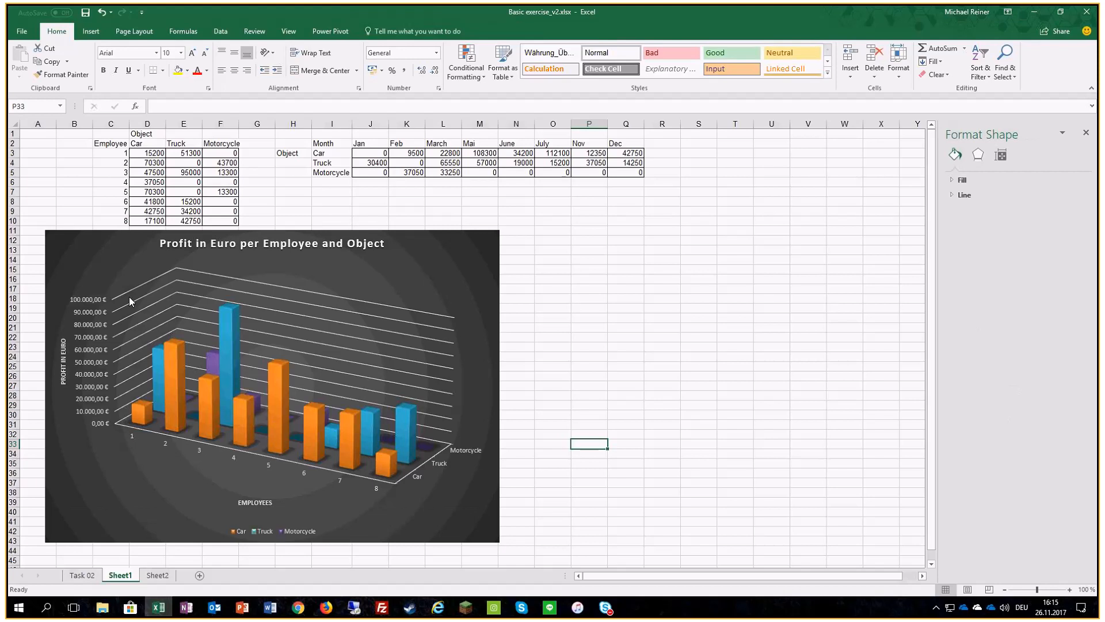
click(350, 278)
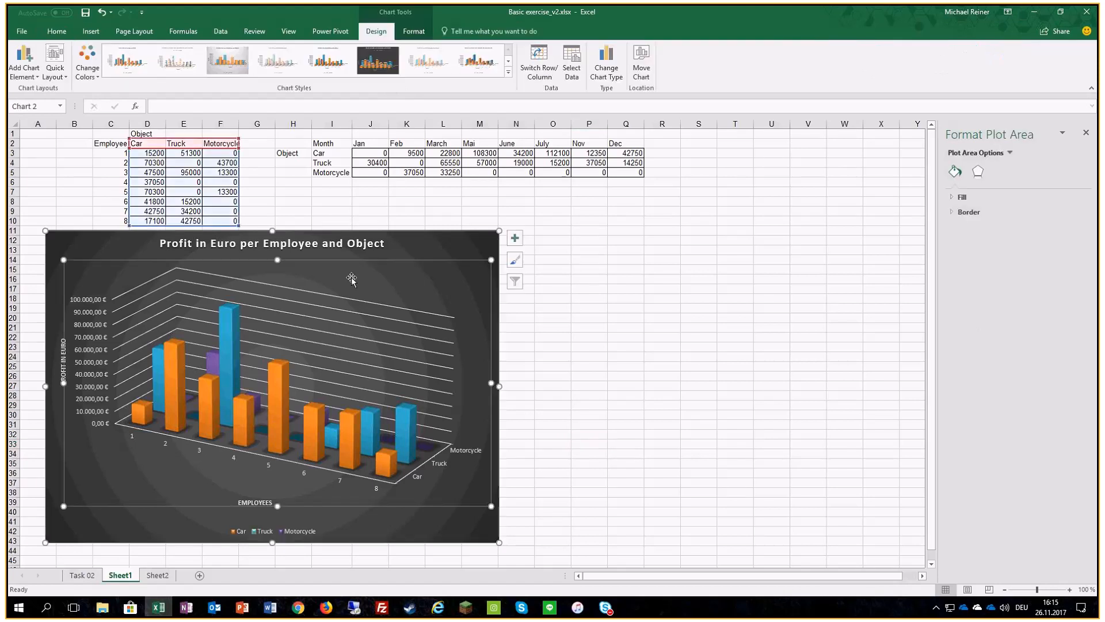
click(414, 31)
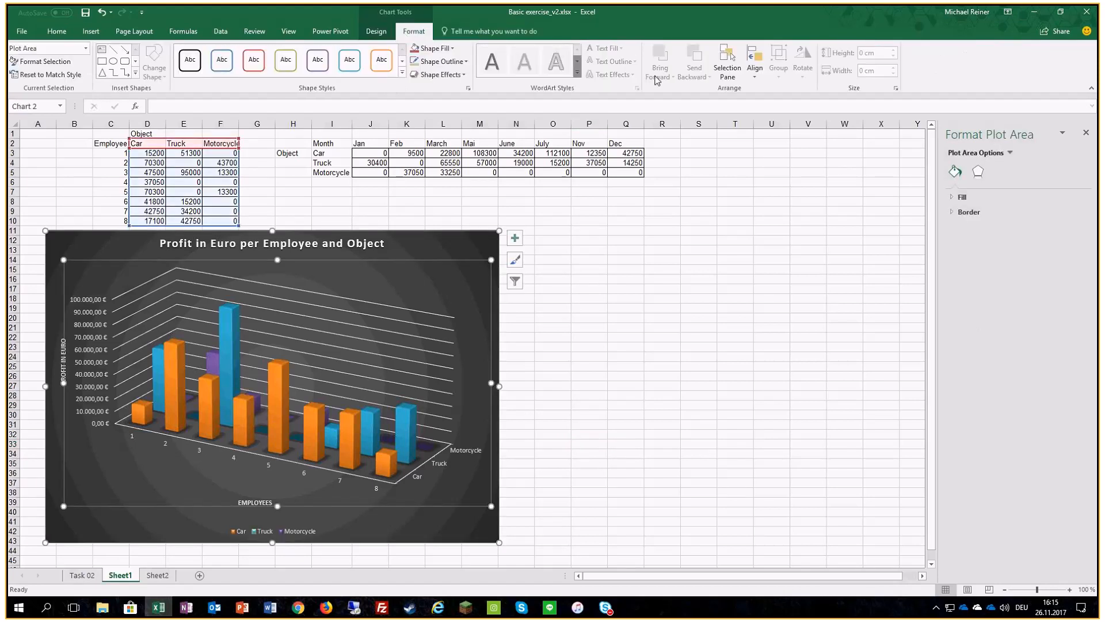
click(476, 259)
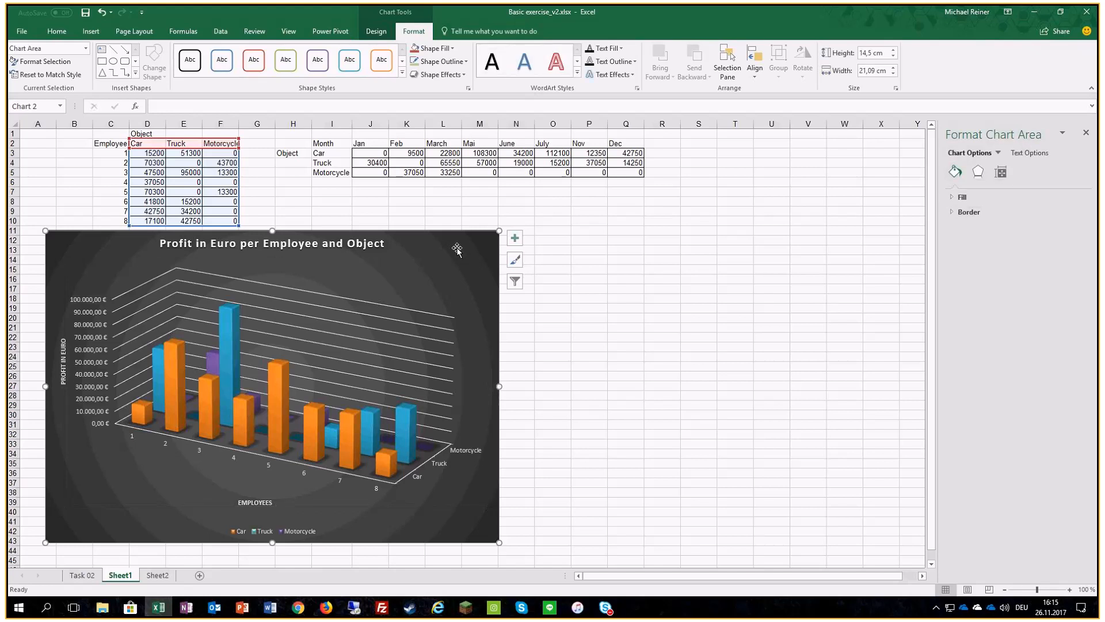
click(443, 202)
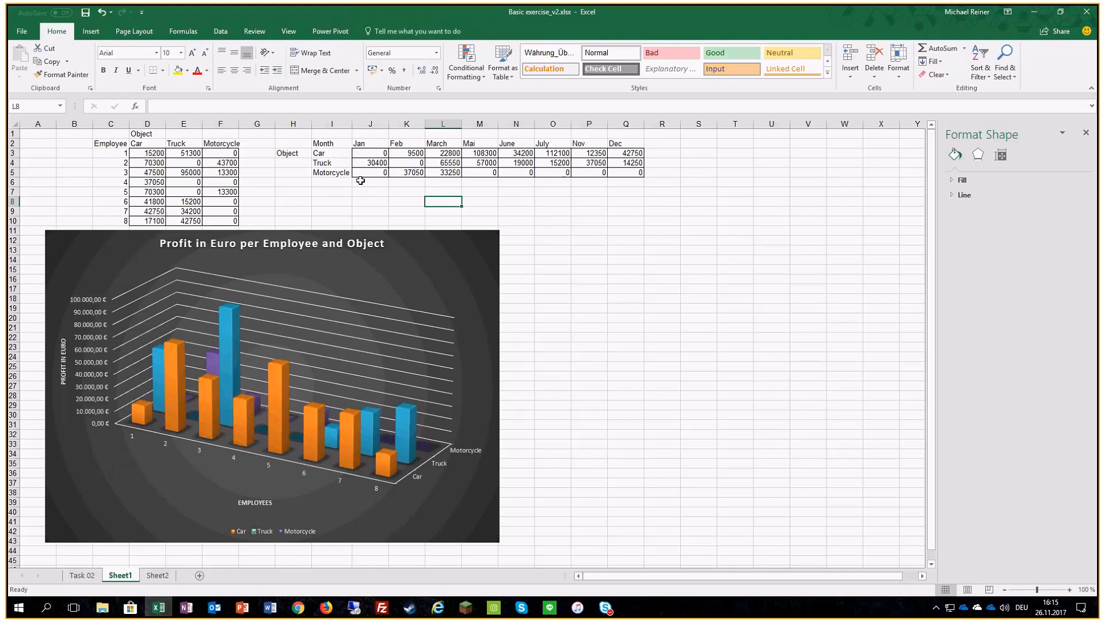
Insert a 2-D line chart from the monthly profit table in I2:Q5.
drag(331, 153, 331, 223)
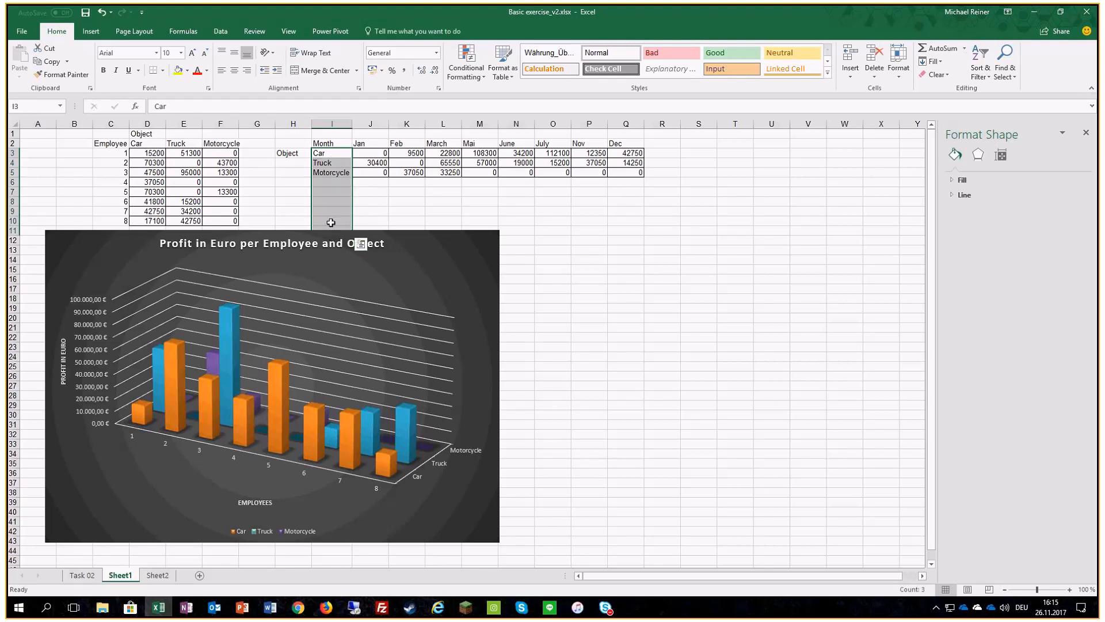
drag(326, 143, 643, 173)
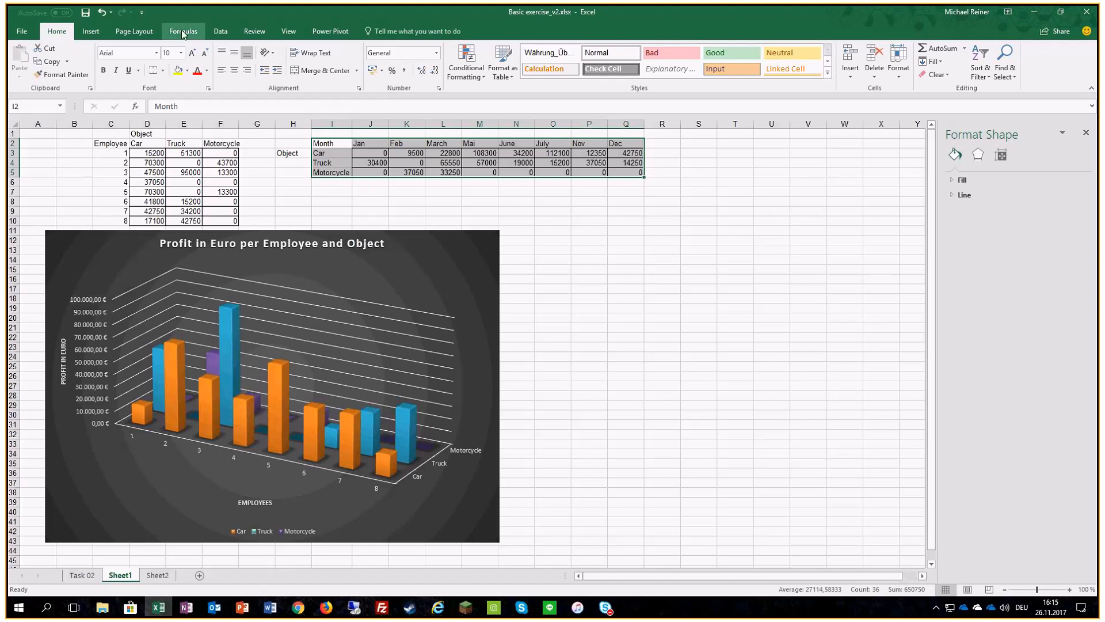
click(91, 31)
click(499, 56)
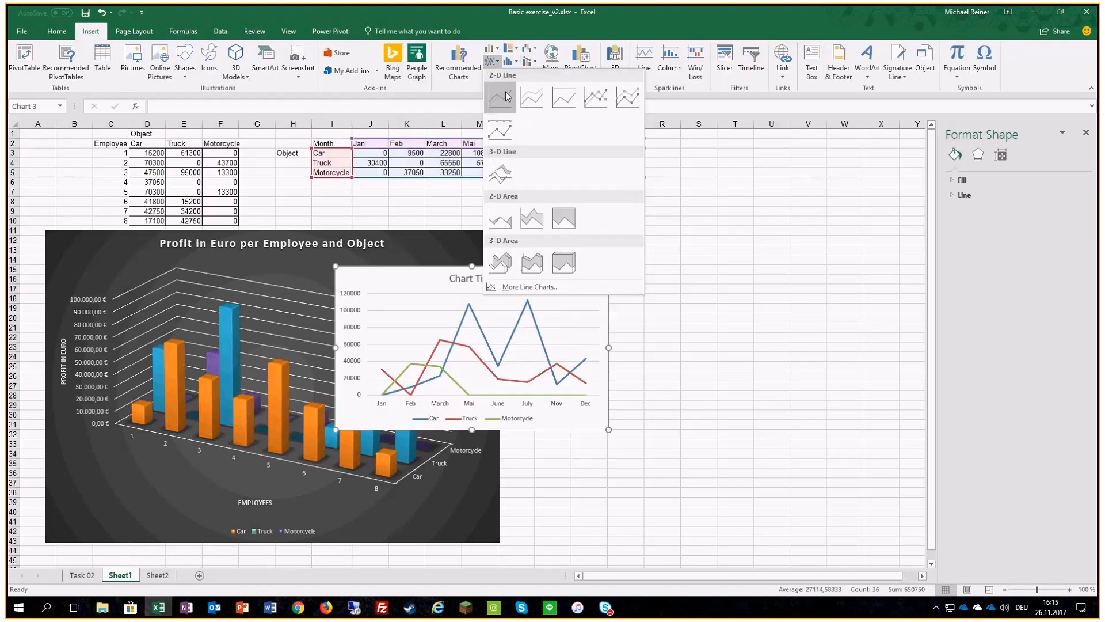
click(503, 124)
Enlarge the new monthly line chart and place it beside the 3-D column chart, spanning about columns N to W.
drag(506, 259, 684, 200)
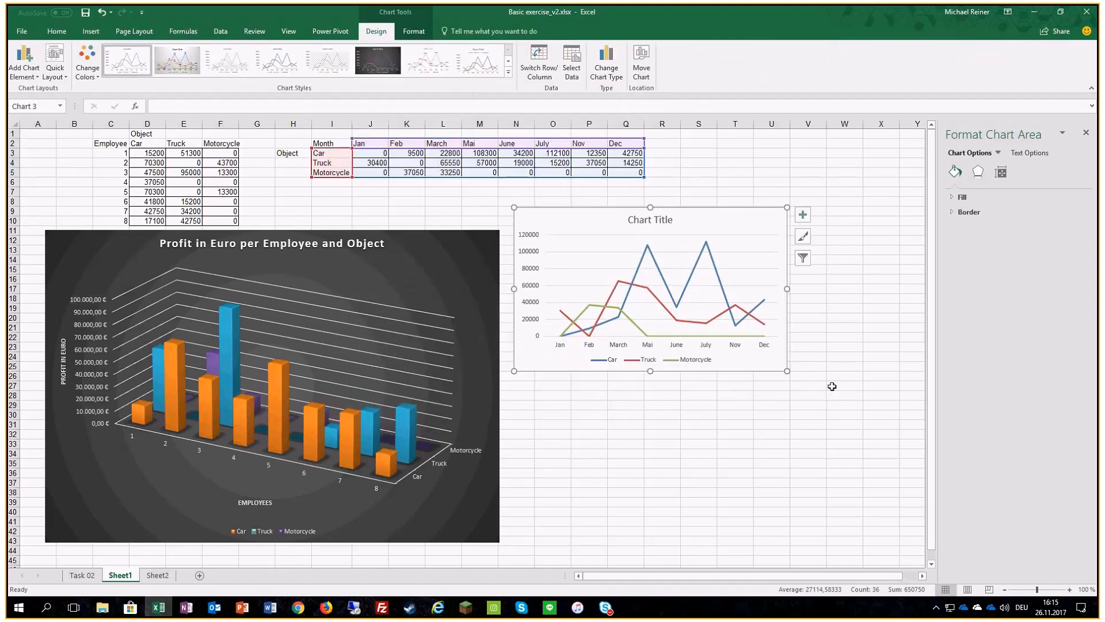
drag(785, 373, 887, 444)
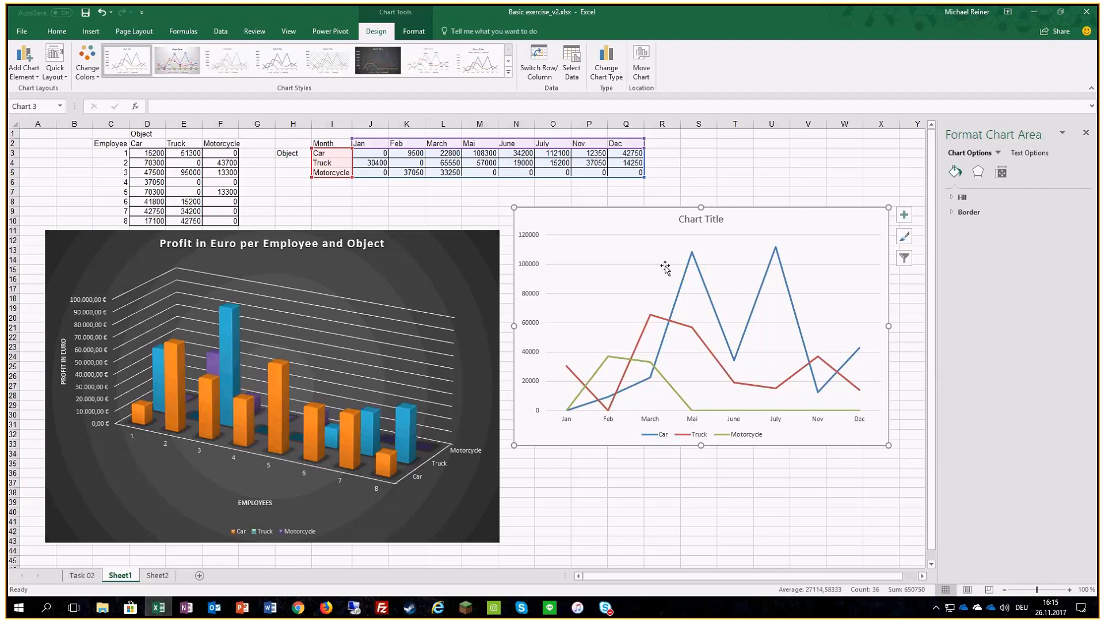
drag(602, 210, 599, 234)
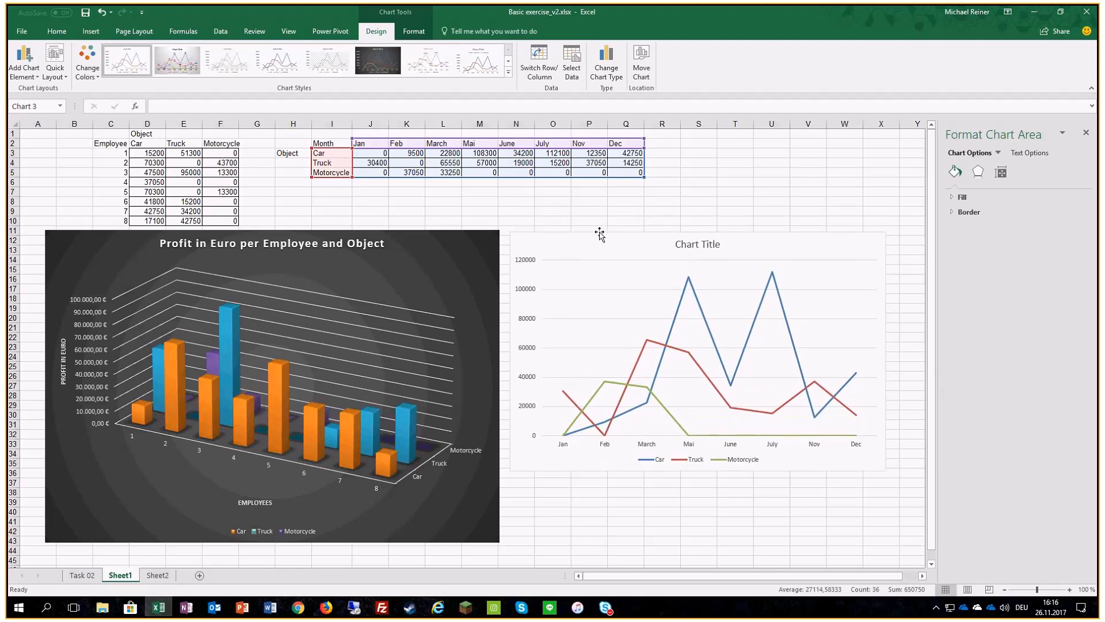
Insert a line sparkline in cell R3 based on the monthly Car values in J3:Q3.
click(662, 154)
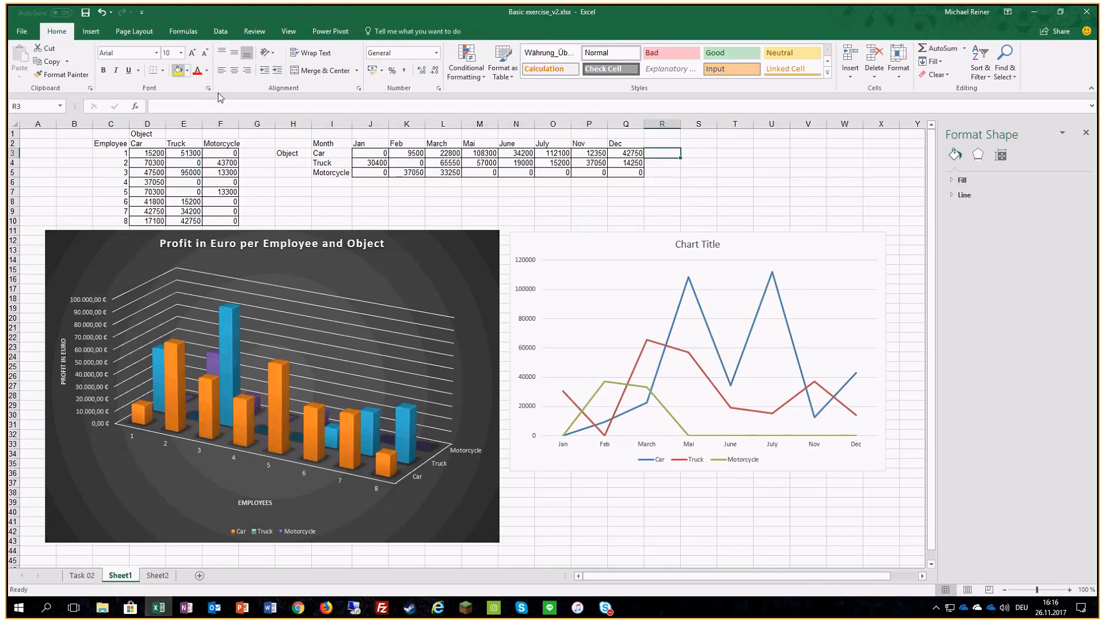
drag(353, 142, 630, 144)
click(672, 153)
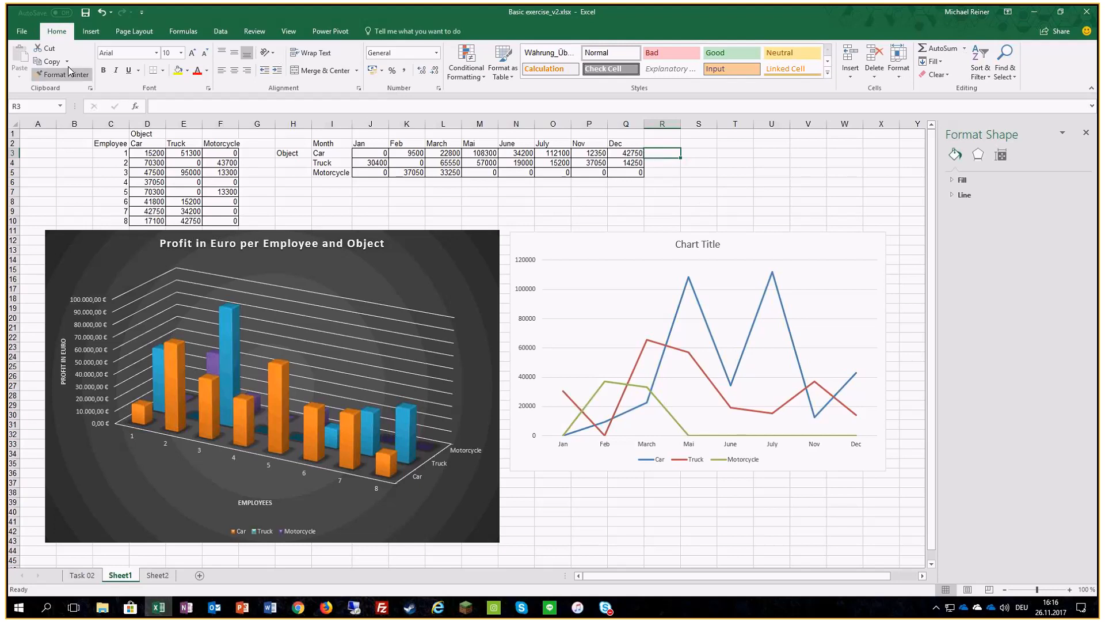
click(91, 32)
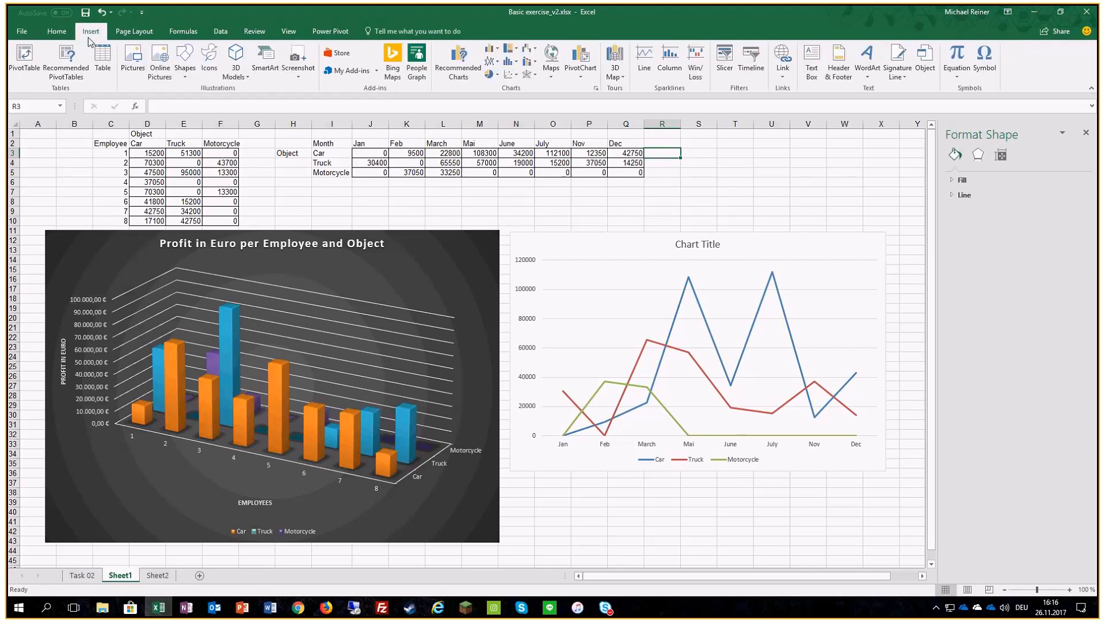
click(645, 60)
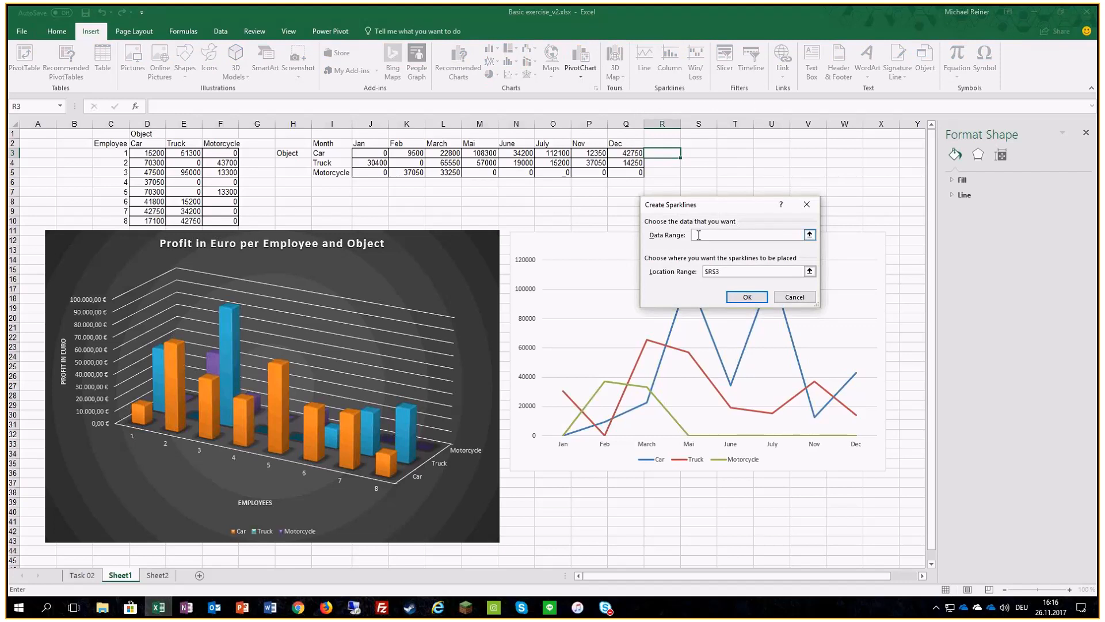
drag(375, 154, 627, 154)
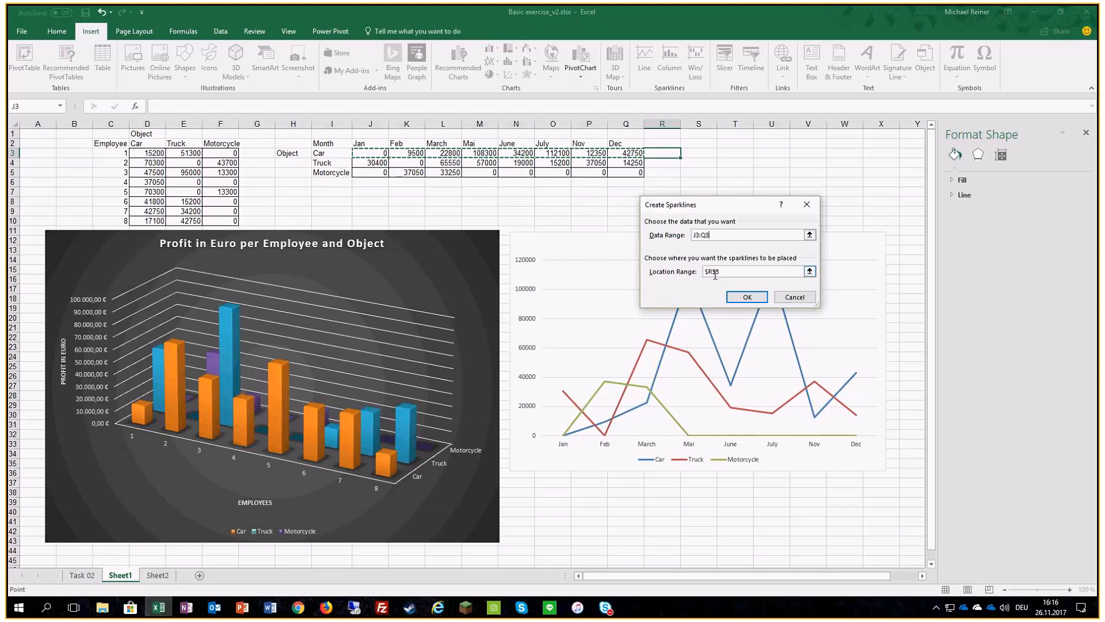
click(747, 297)
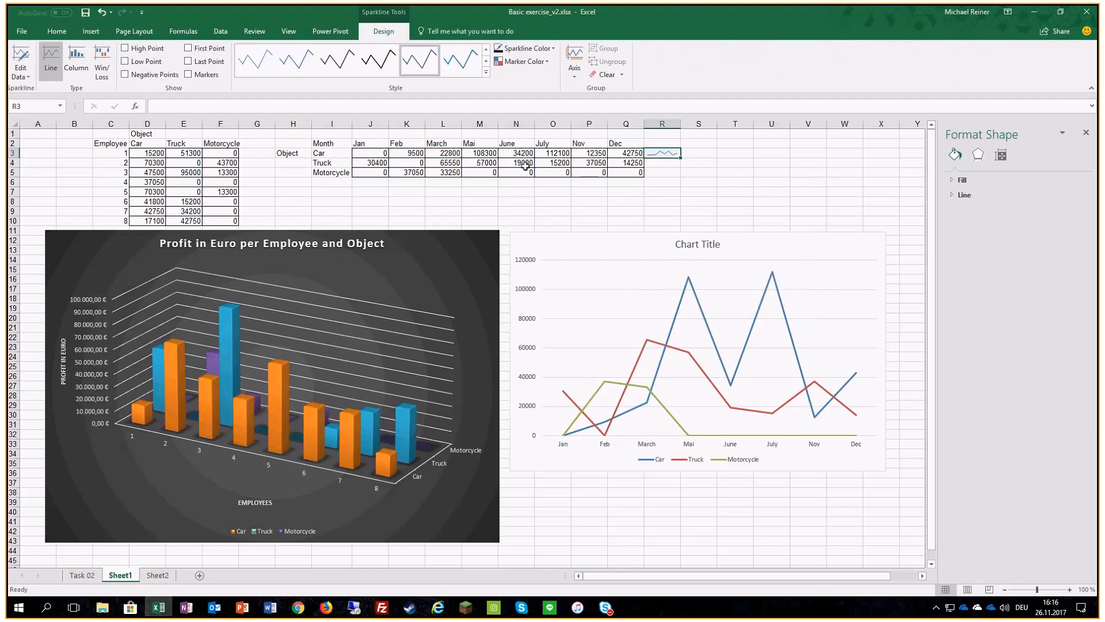
Fill the sparkline from R3 down to R5 to cover the Truck and Motorcycle rows.
drag(681, 158, 683, 178)
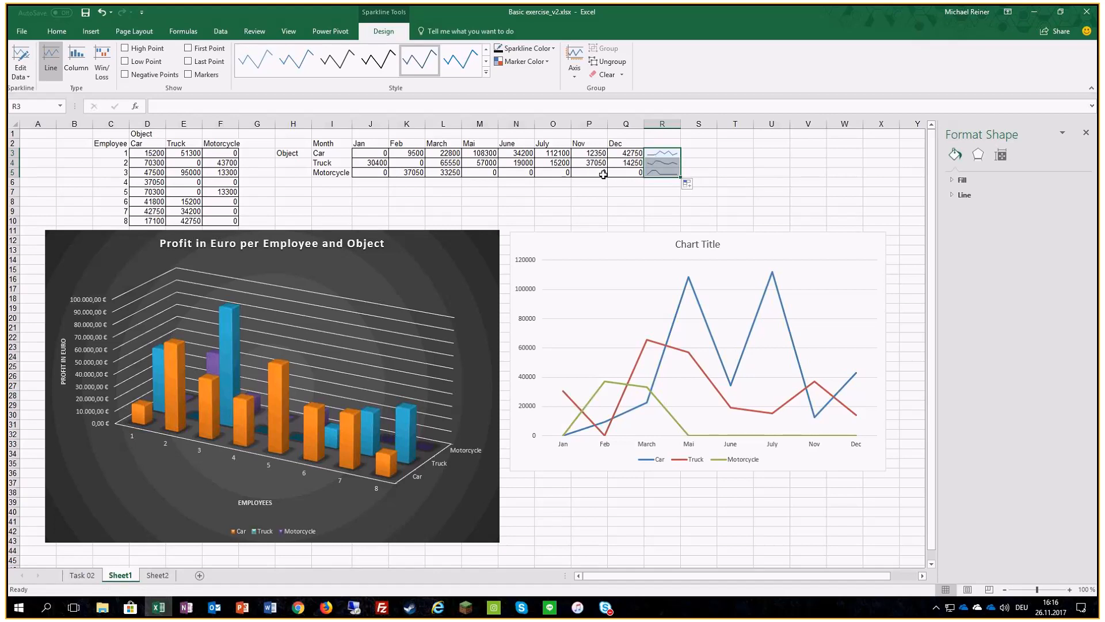
click(665, 156)
click(664, 164)
click(665, 173)
click(664, 164)
click(664, 153)
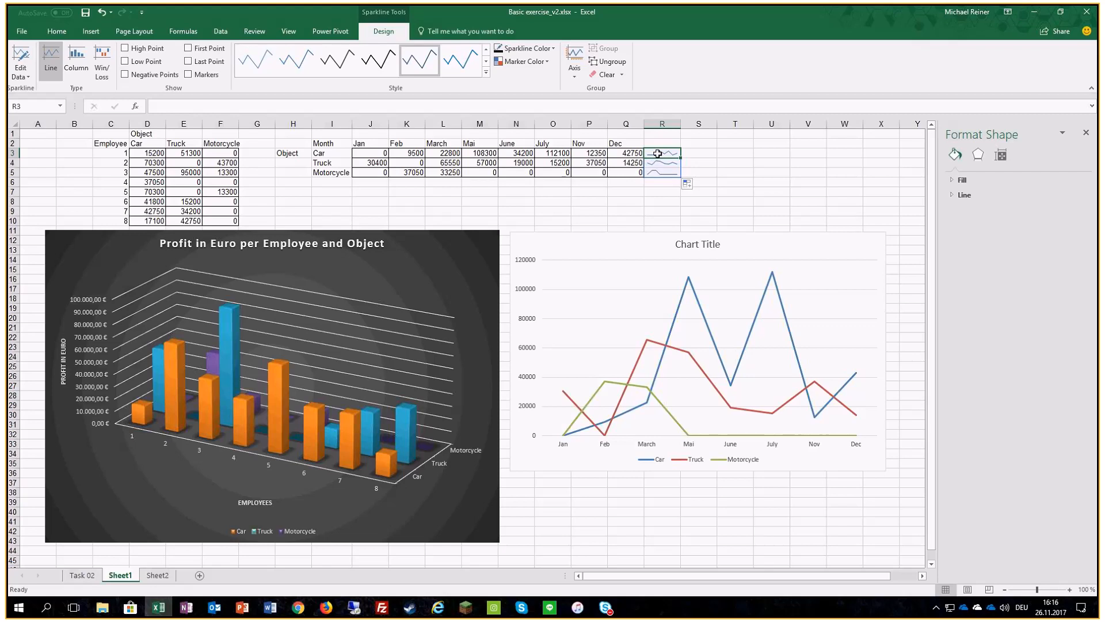
Mark the high and low points on the sparklines in R3:R5 and apply a green sparkline style.
drag(657, 153, 662, 173)
click(125, 48)
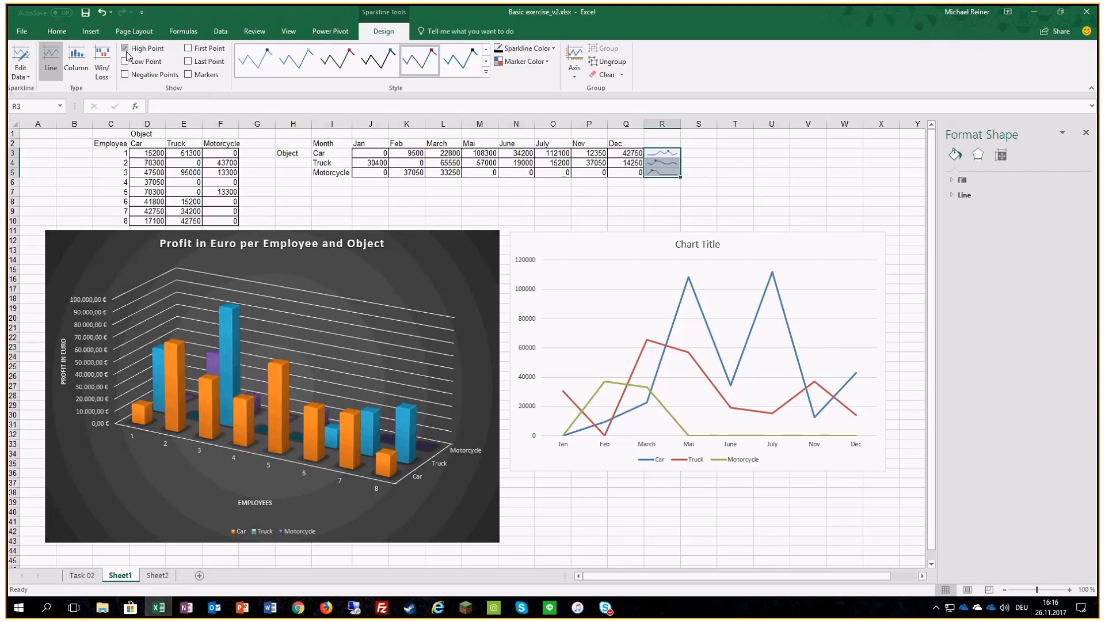
click(125, 61)
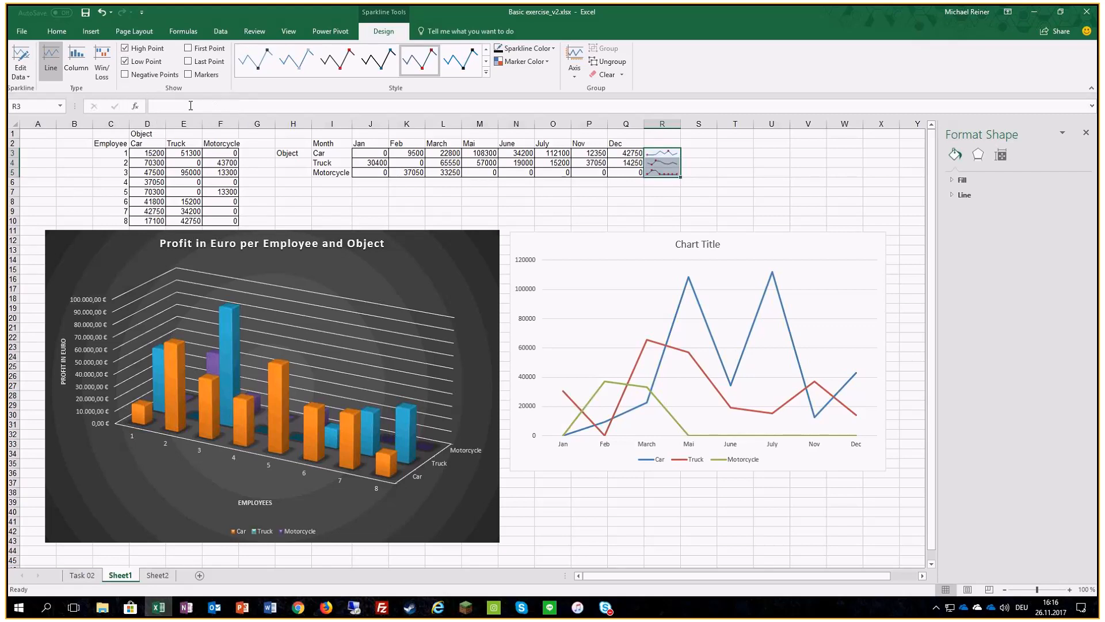
click(487, 72)
click(370, 219)
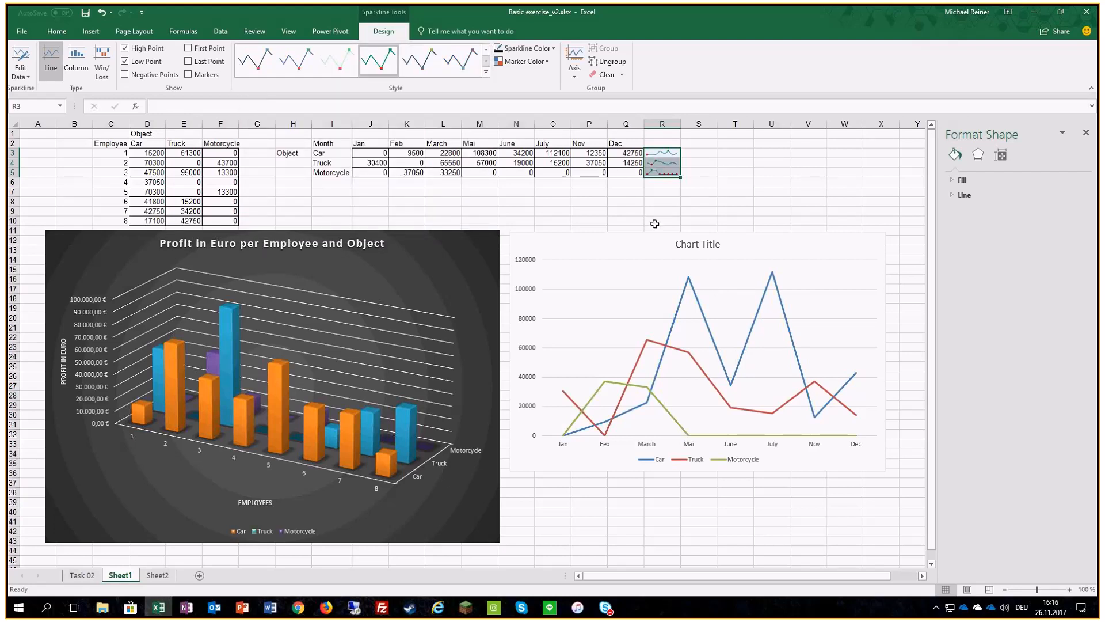
click(701, 203)
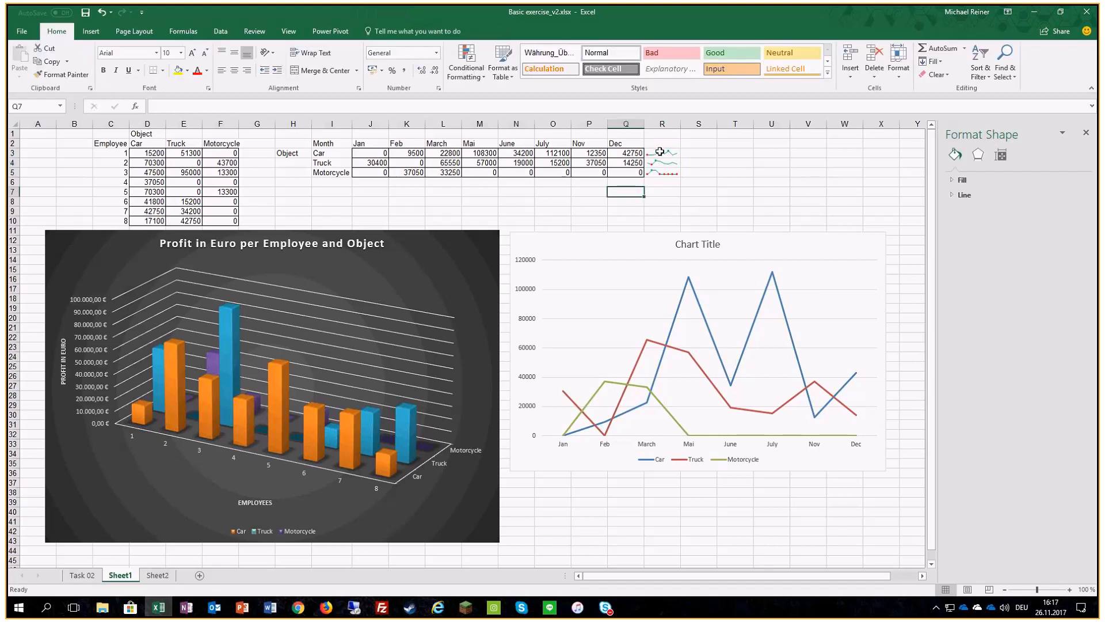
Try the Column type on the sparklines in R3:R5 and switch them back to Line.
drag(660, 155, 662, 171)
click(76, 58)
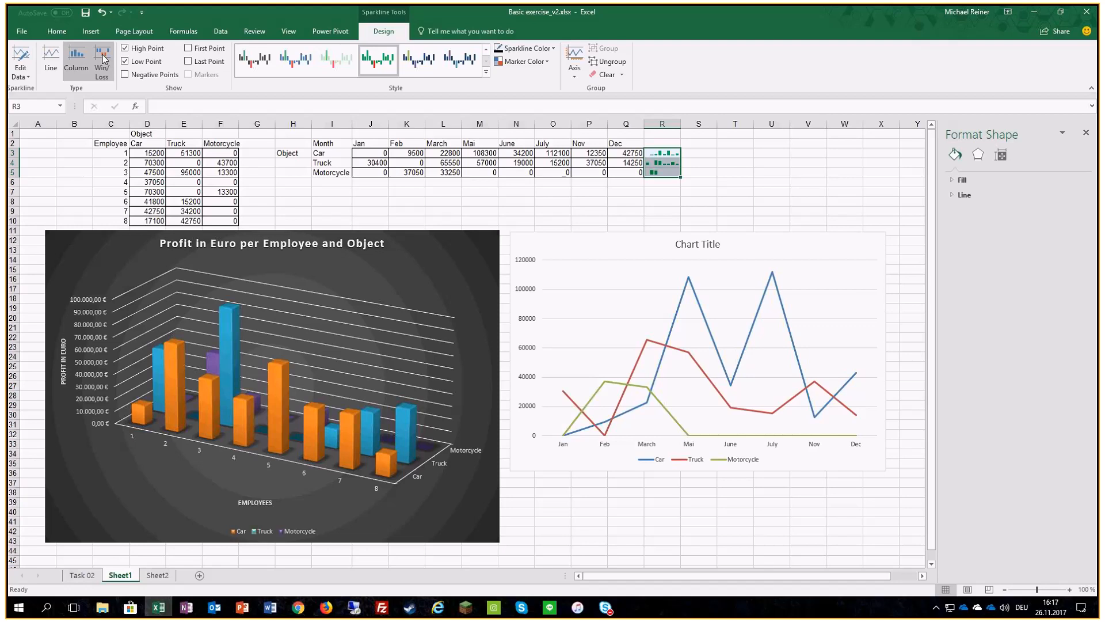
click(51, 57)
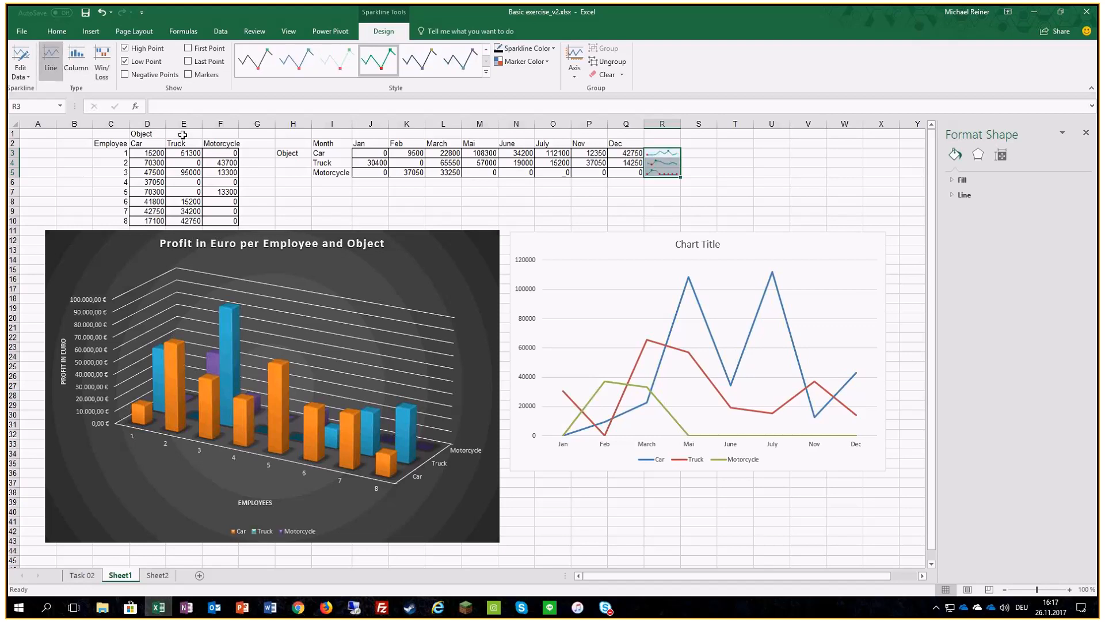
click(662, 202)
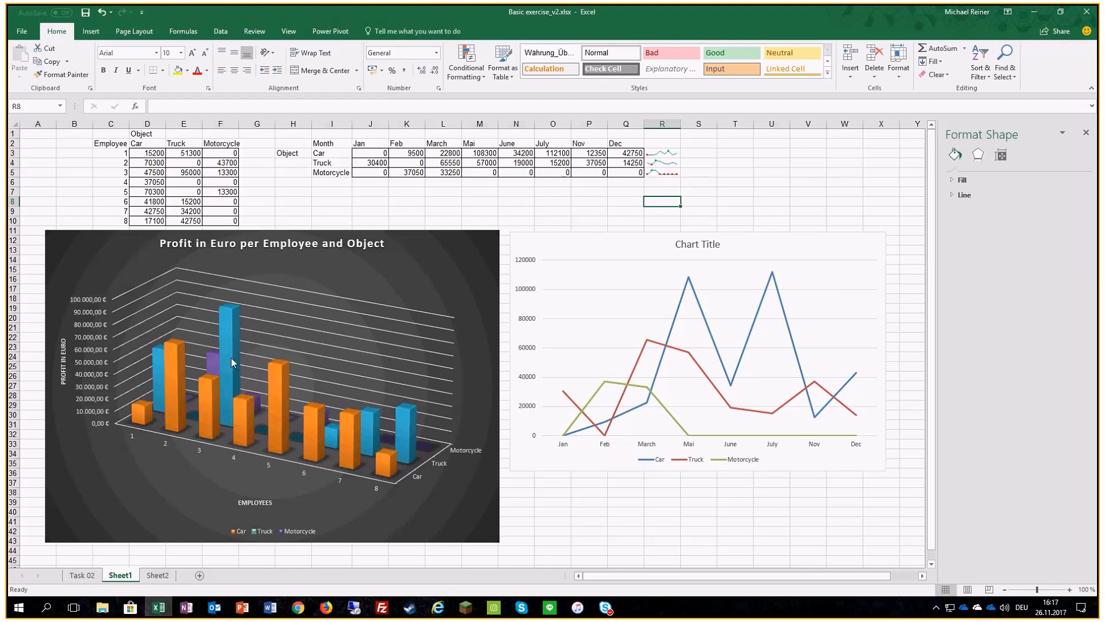
Examine the Product, Country, Month, Year, Type, Measure and Data columns on Sheet2.
click(164, 579)
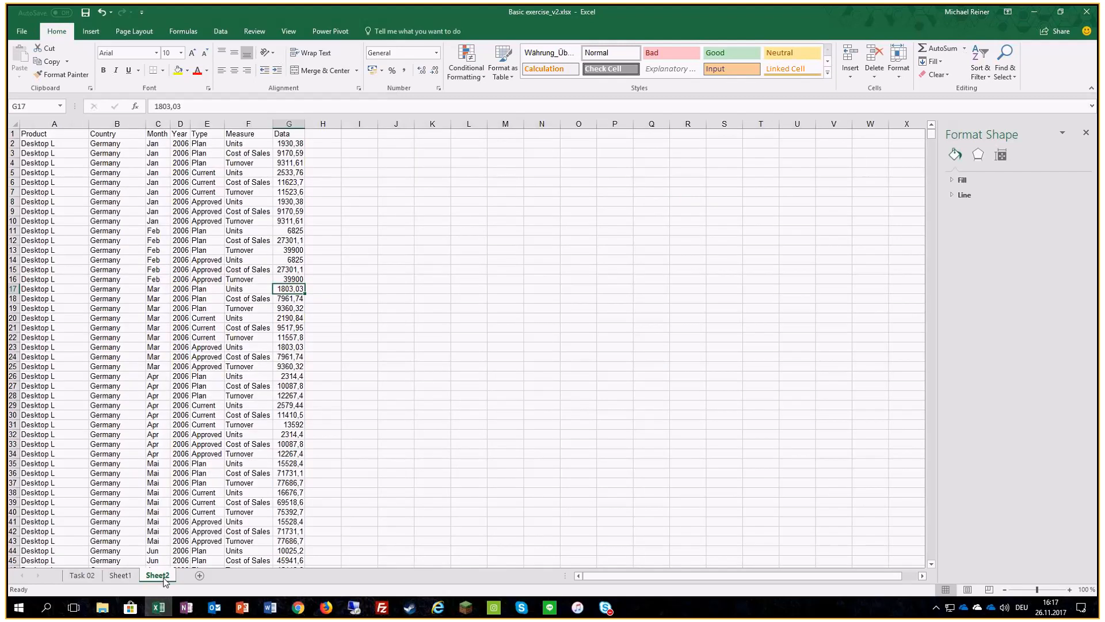
click(158, 308)
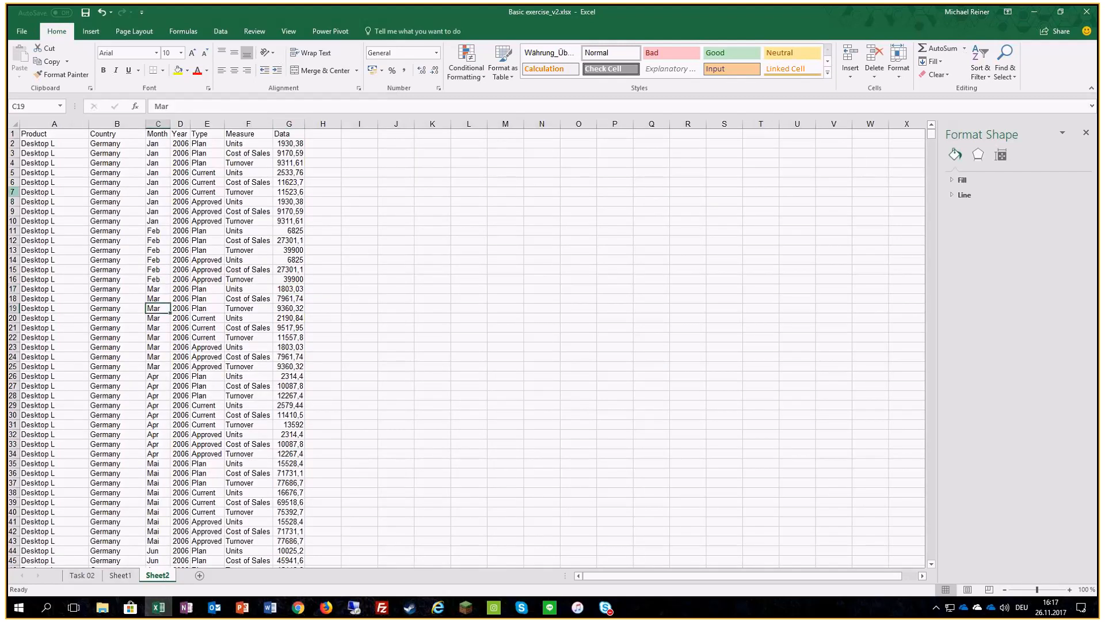
click(53, 124)
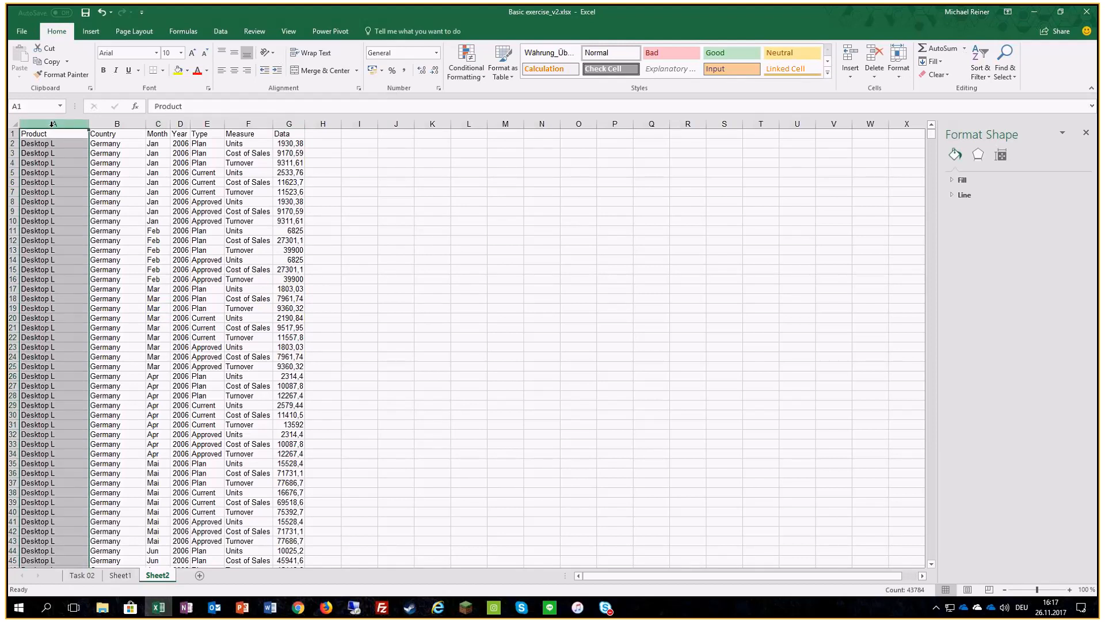
click(117, 124)
click(161, 123)
click(181, 124)
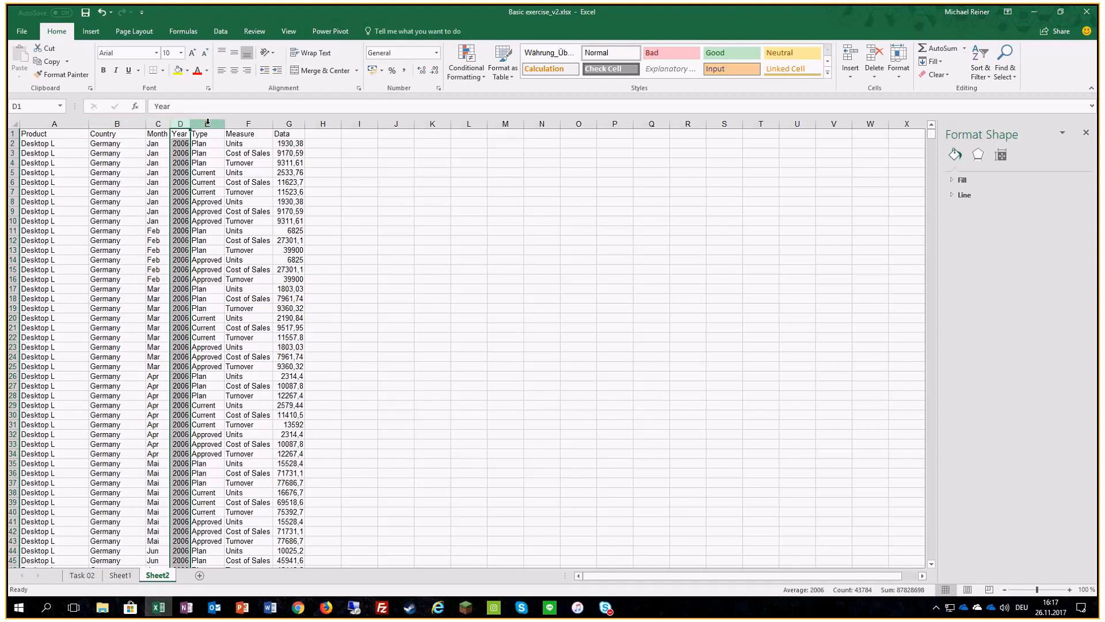
click(207, 123)
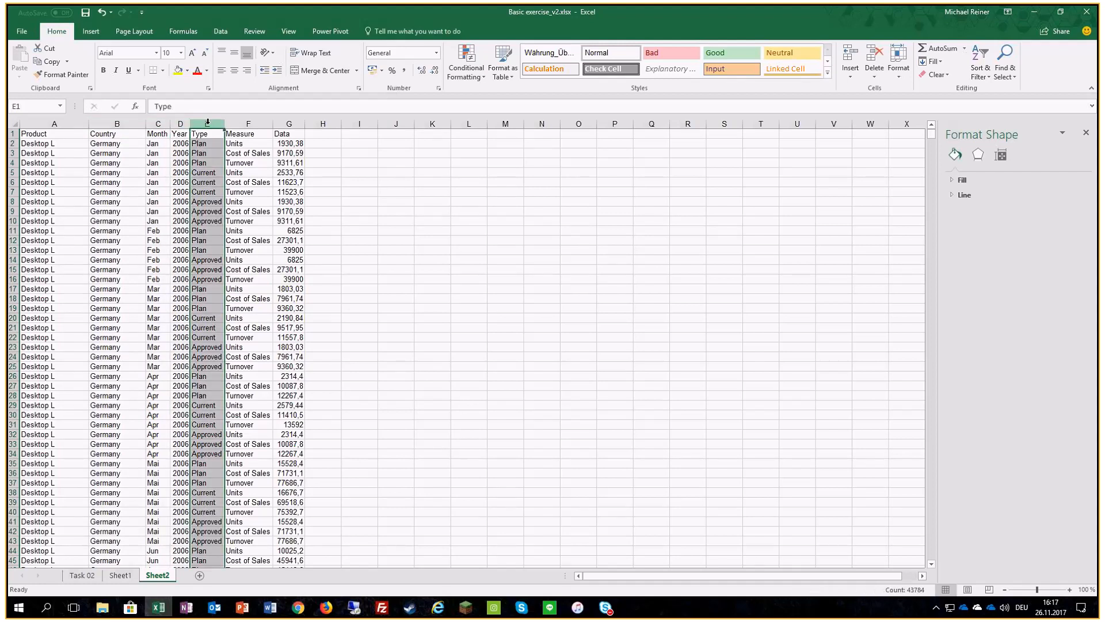
click(245, 127)
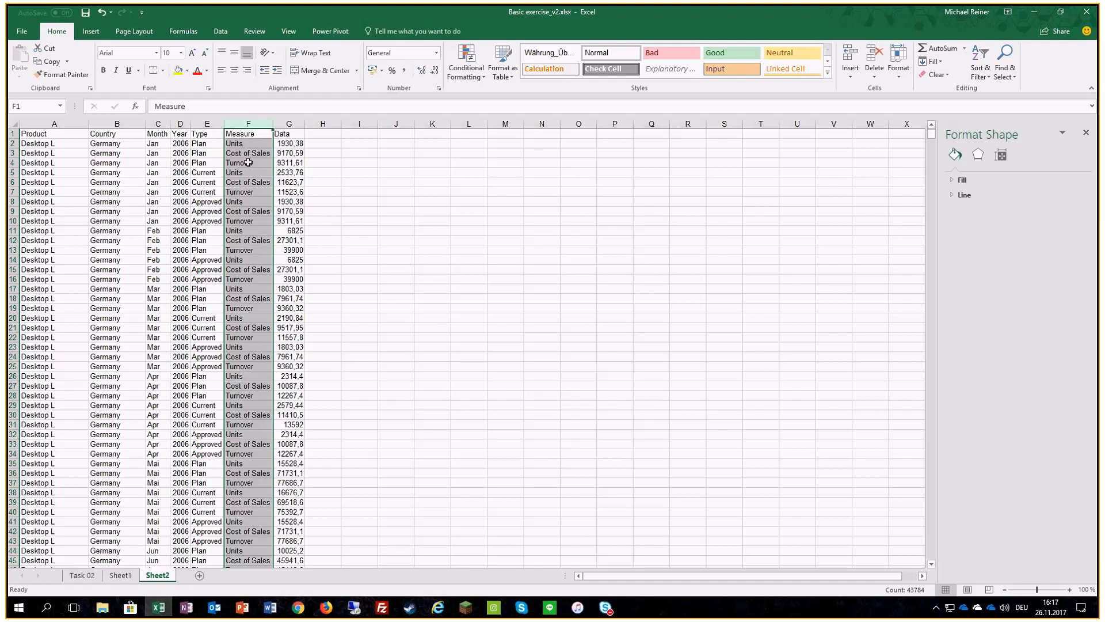
click(286, 124)
click(180, 280)
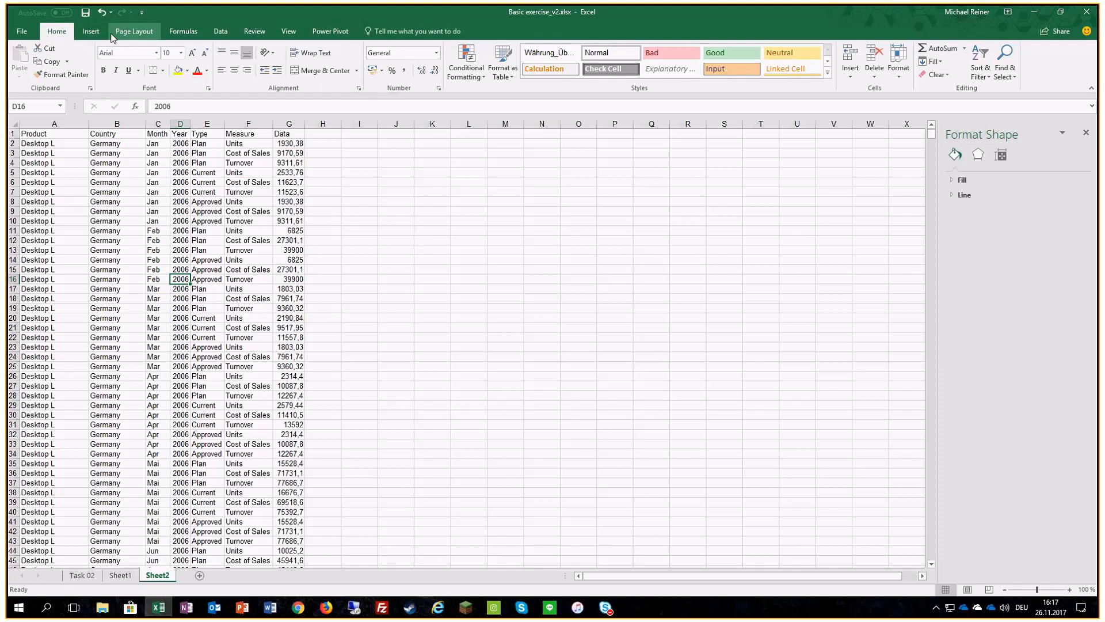
Check in the program options which Excel Add-ins are enabled, leaving the list without changes.
click(19, 32)
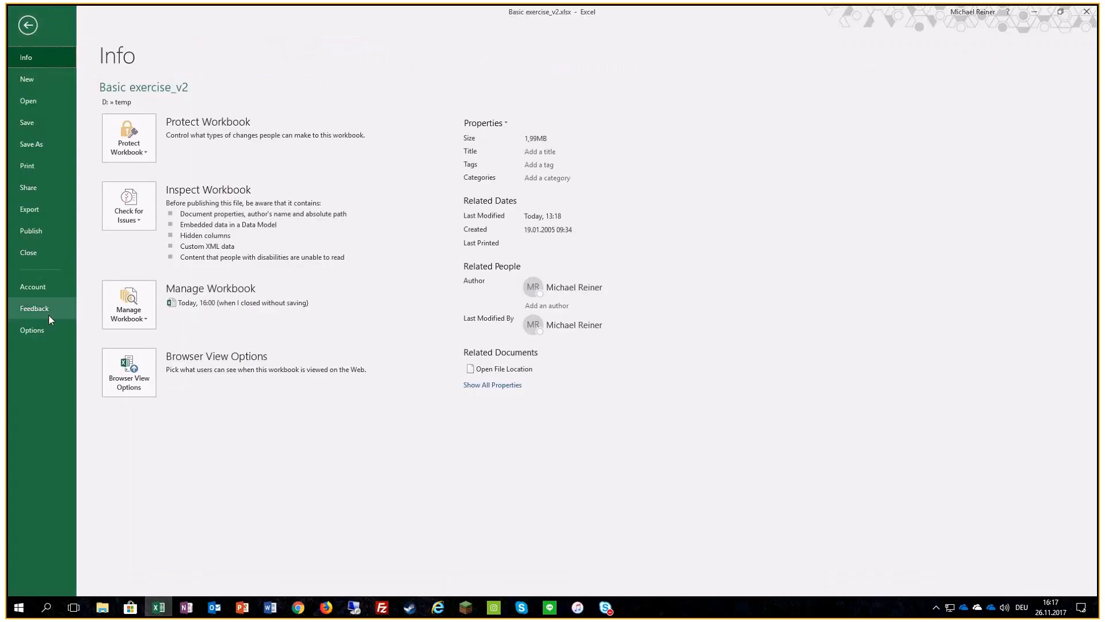
click(43, 334)
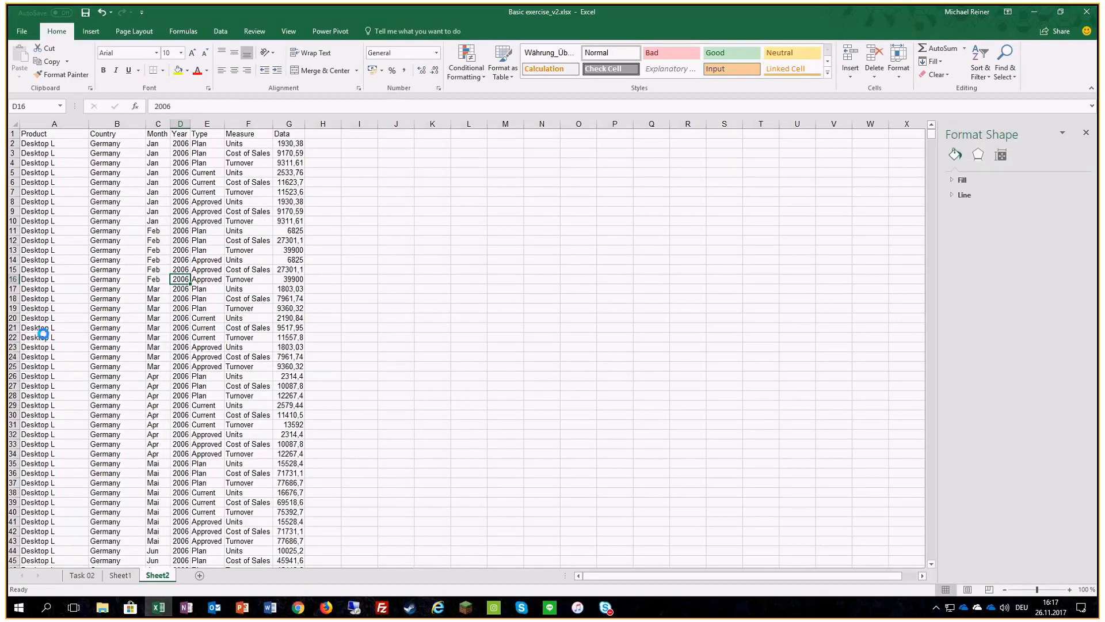
click(345, 292)
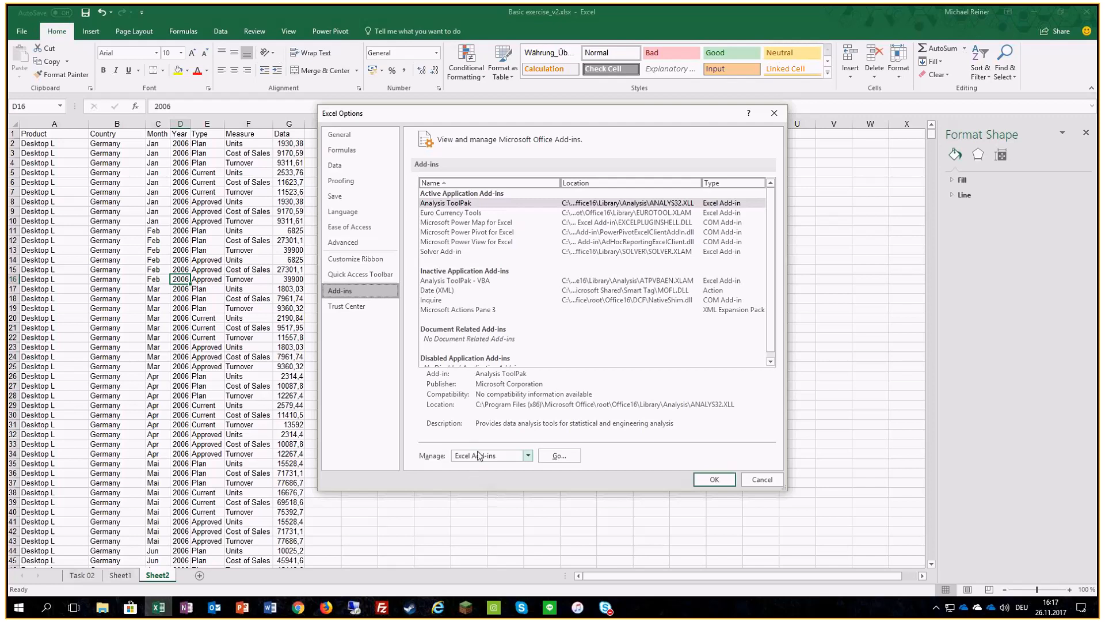
click(561, 456)
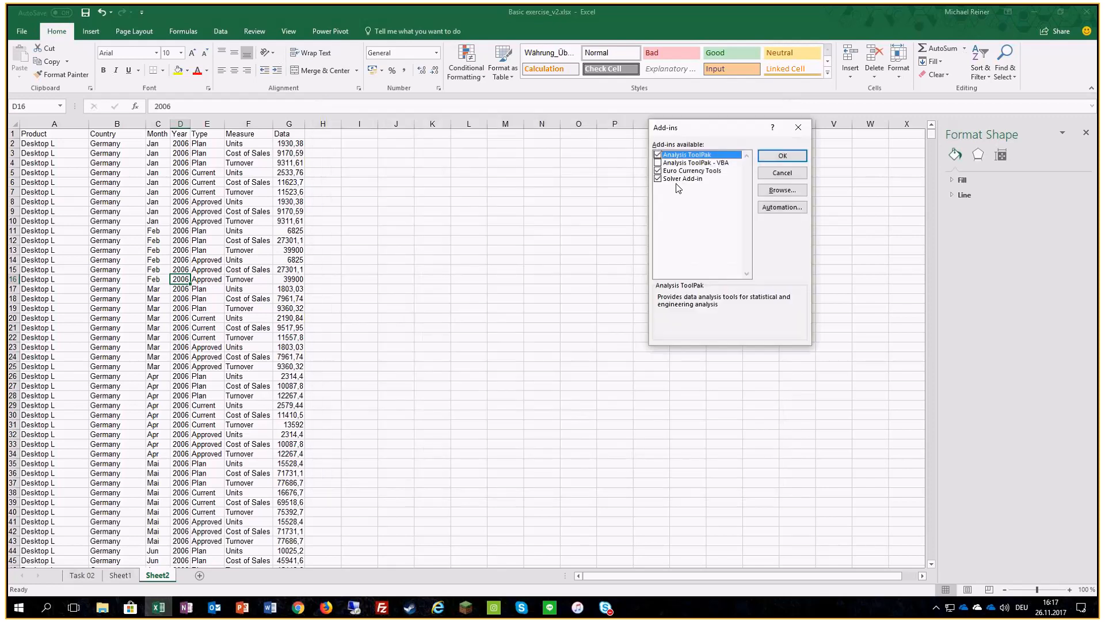
click(783, 173)
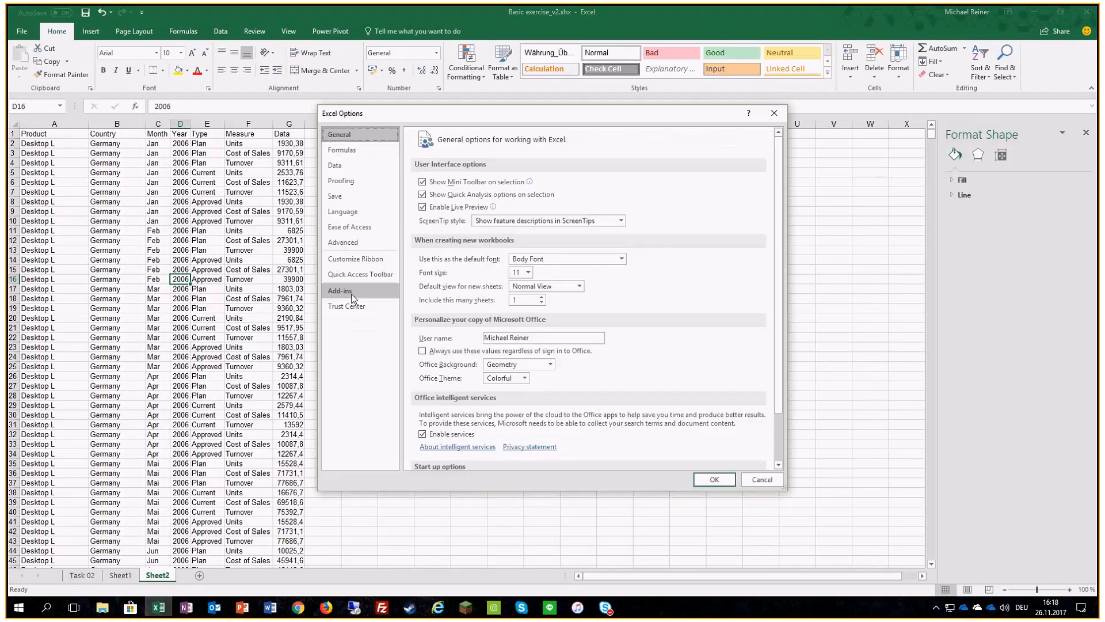
Check which COM Add-ins are enabled, including Microsoft Power Map for Excel, leaving the list without changes.
click(349, 292)
click(487, 457)
click(474, 476)
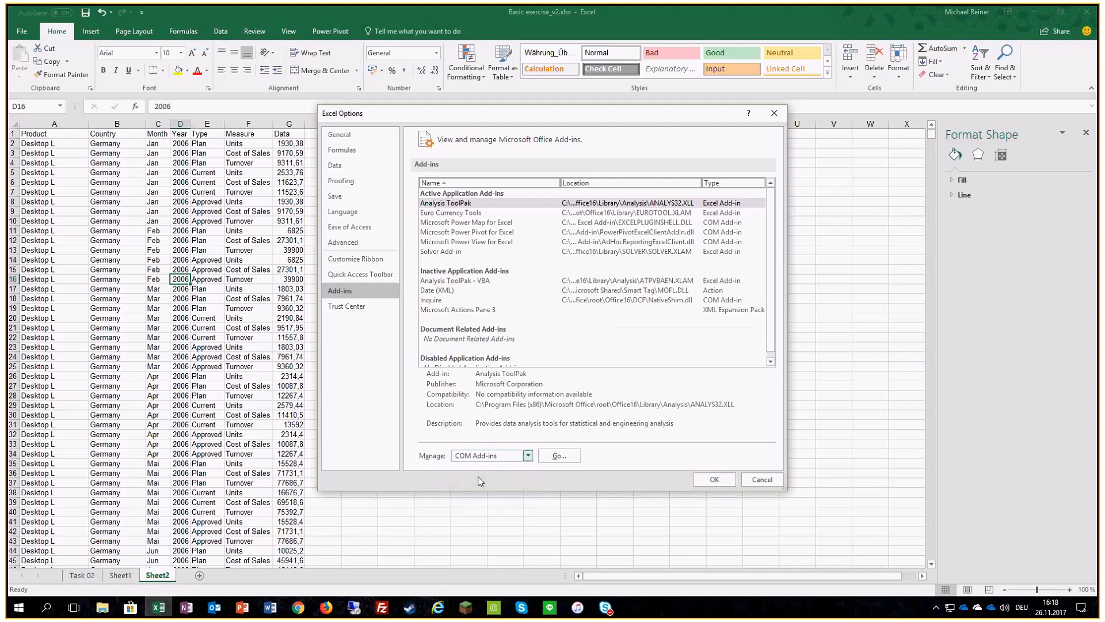
click(565, 458)
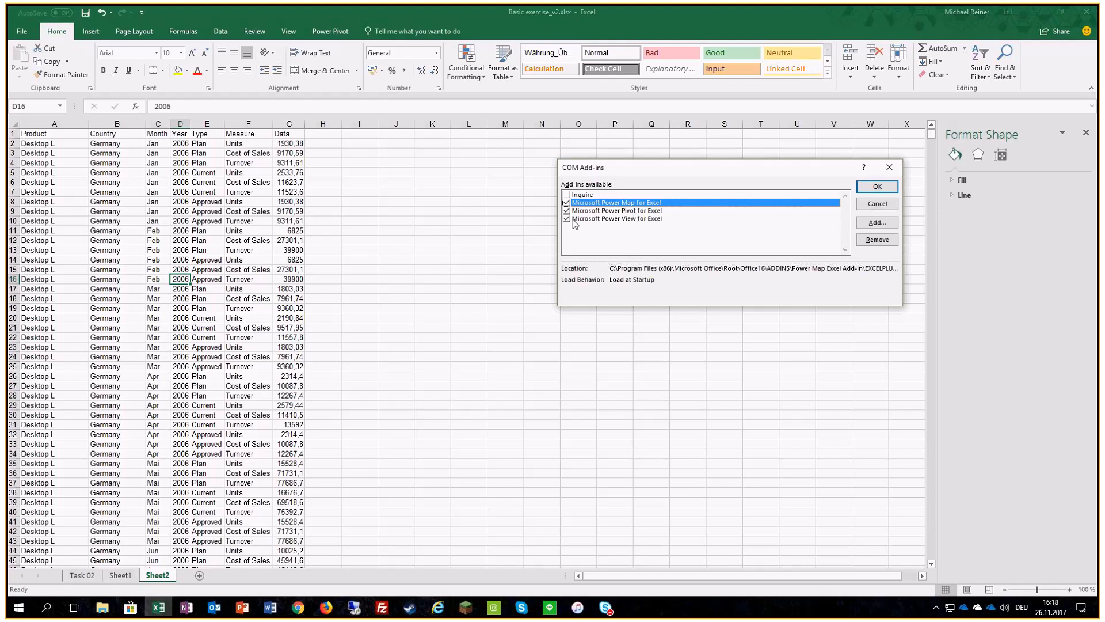
click(863, 203)
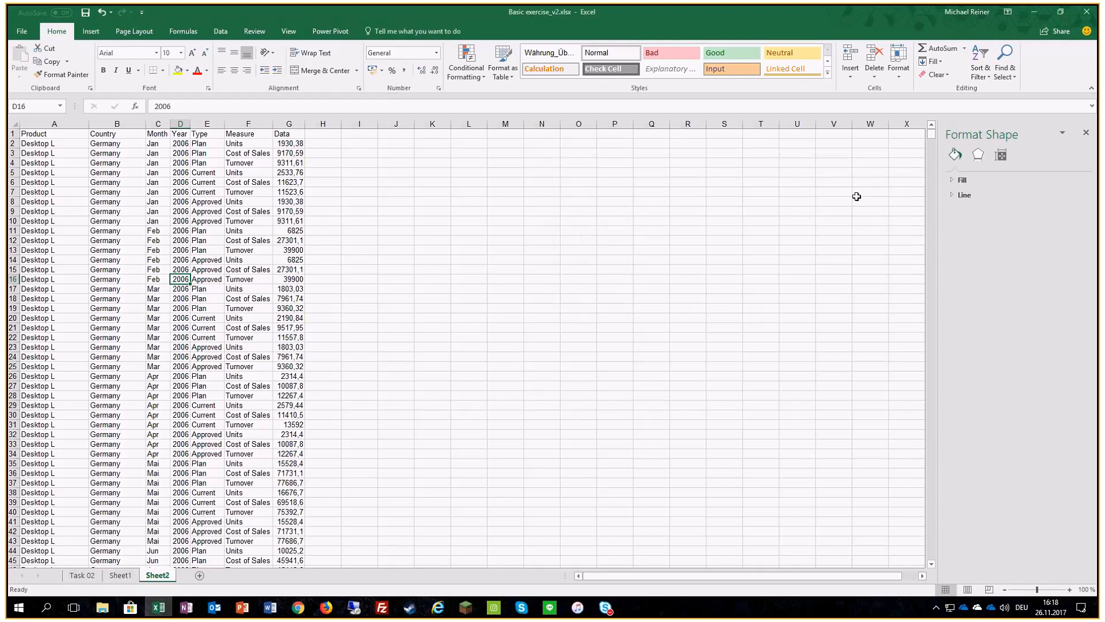
Launch 3D Maps with a new tour based on the Sheet2 data.
click(90, 32)
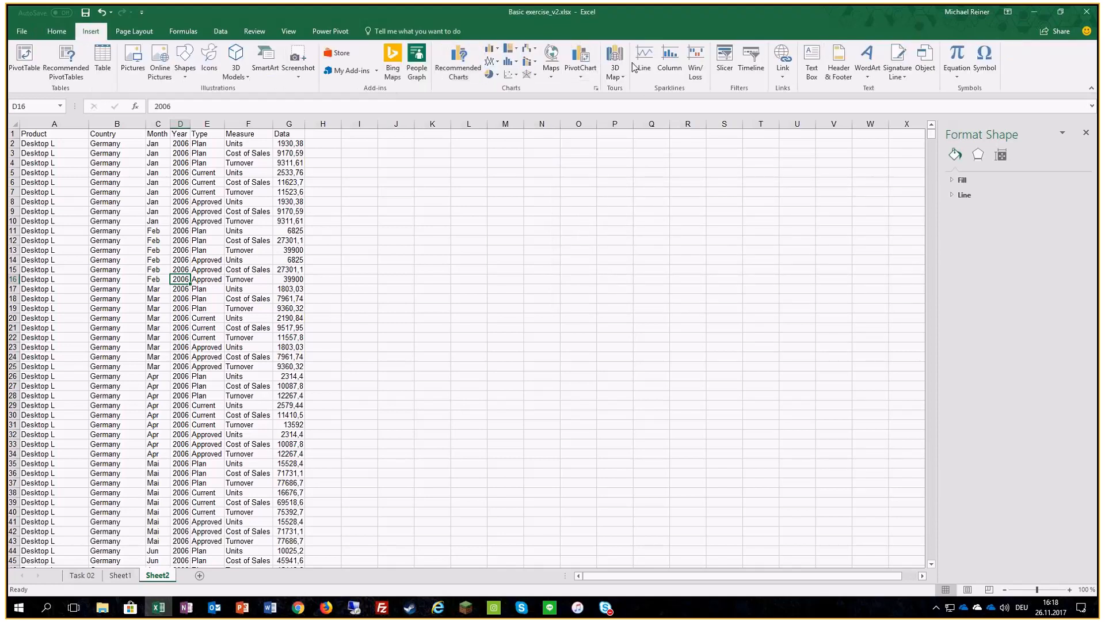
click(125, 269)
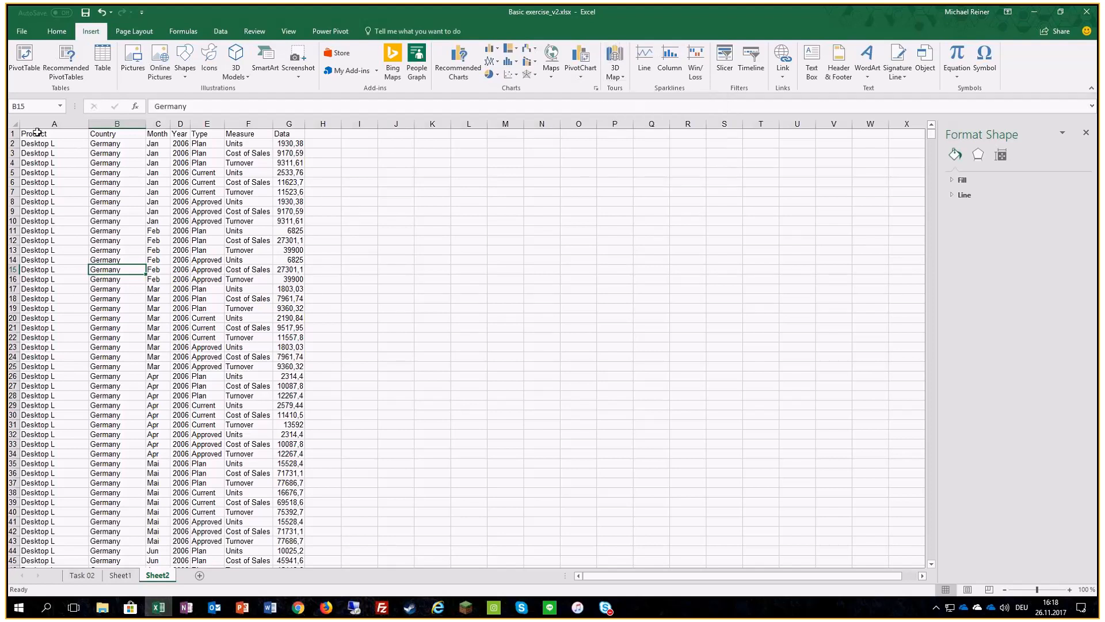
click(292, 163)
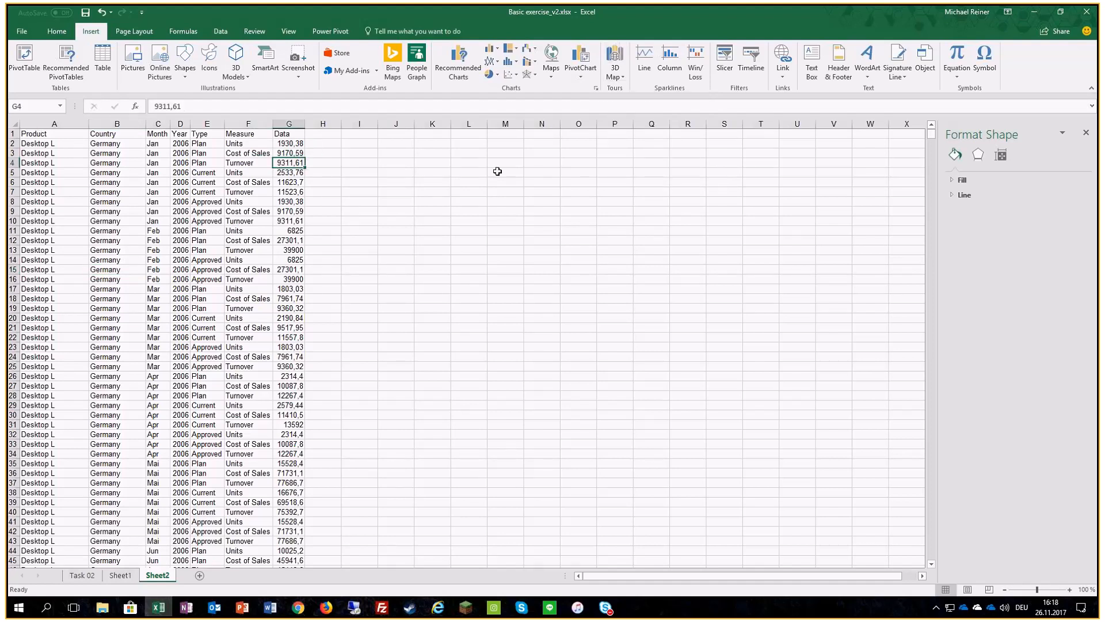
click(615, 56)
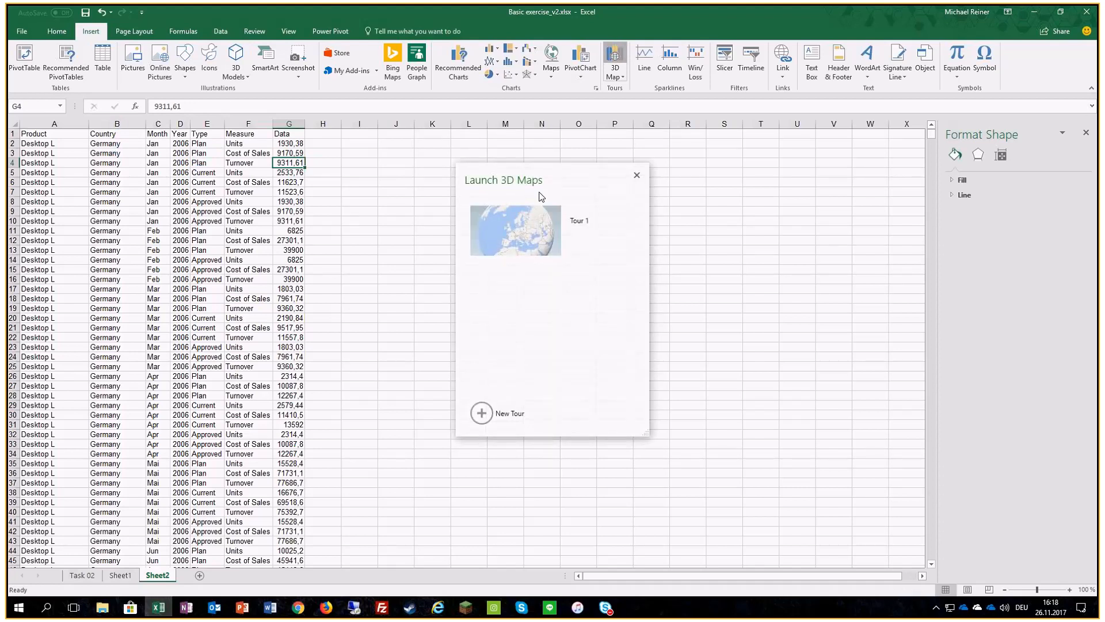
click(482, 414)
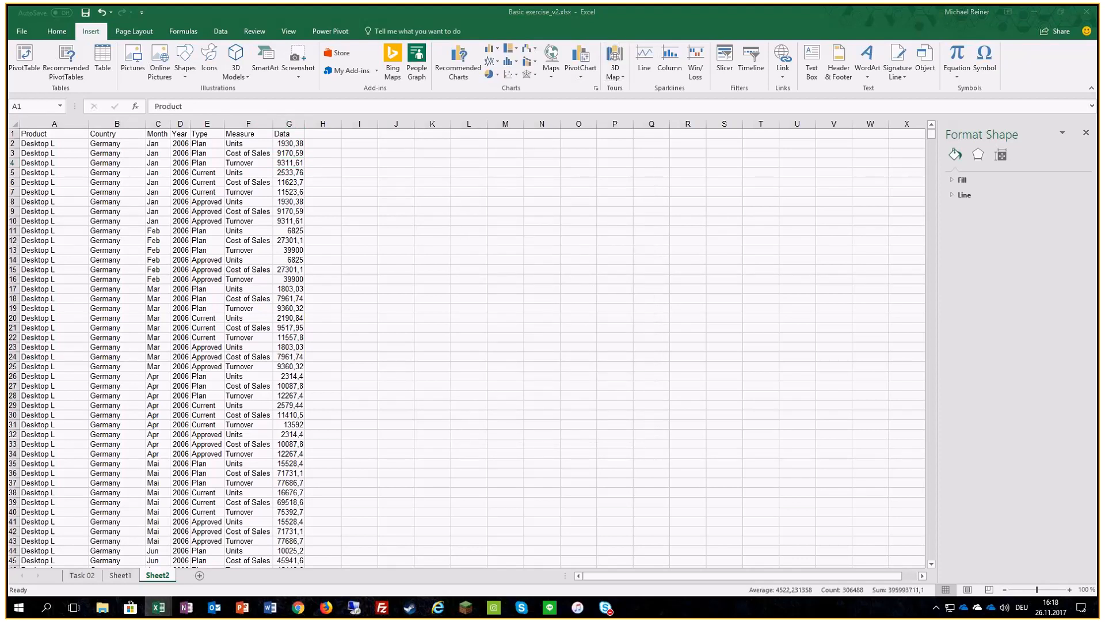
Maximize the 3D Maps window and assign the Data field to Layer 1's column height.
drag(500, 136, 418, 99)
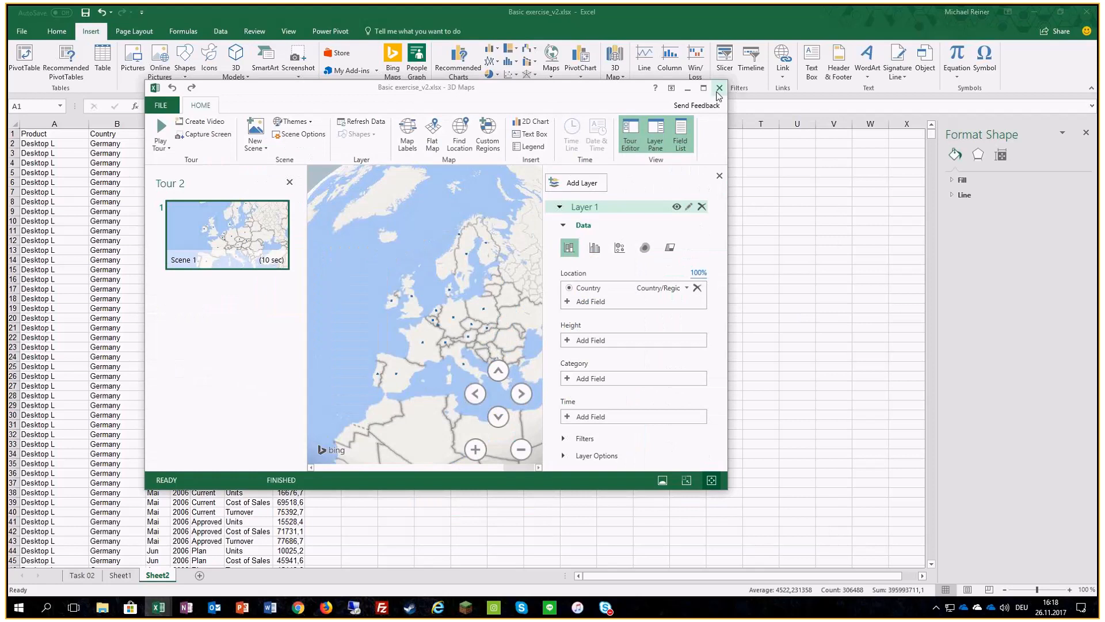
click(704, 87)
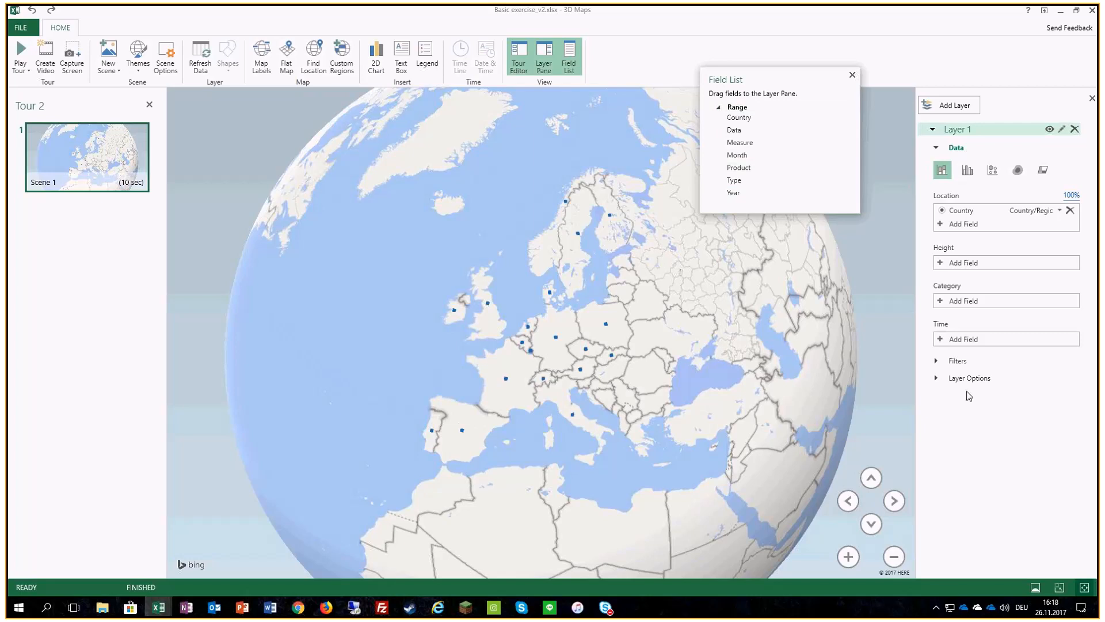
drag(735, 130, 951, 263)
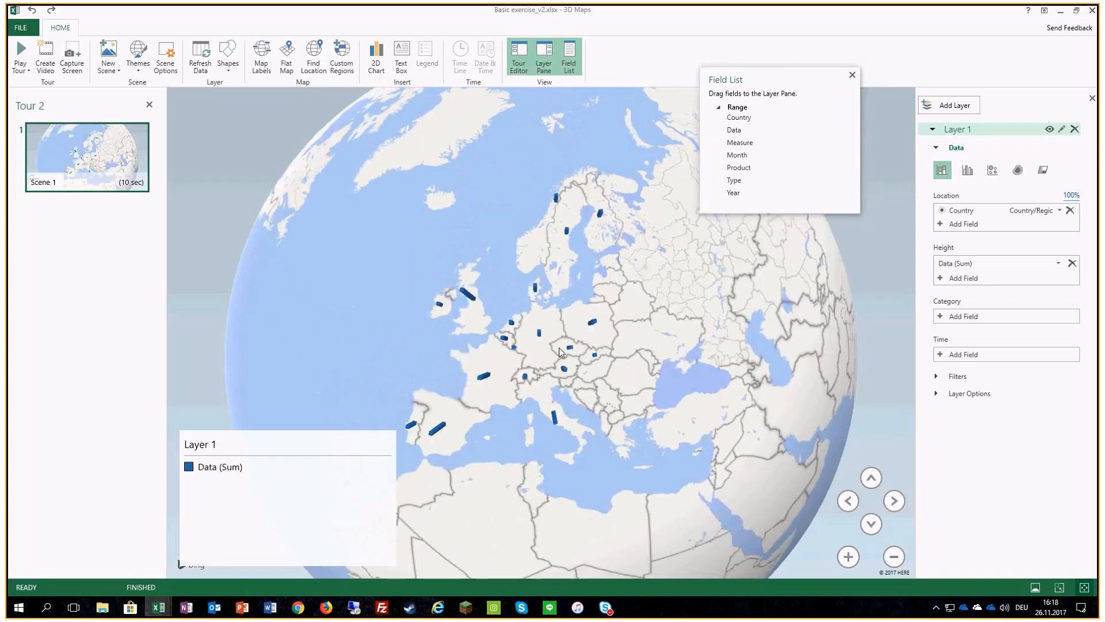
drag(459, 285, 602, 294)
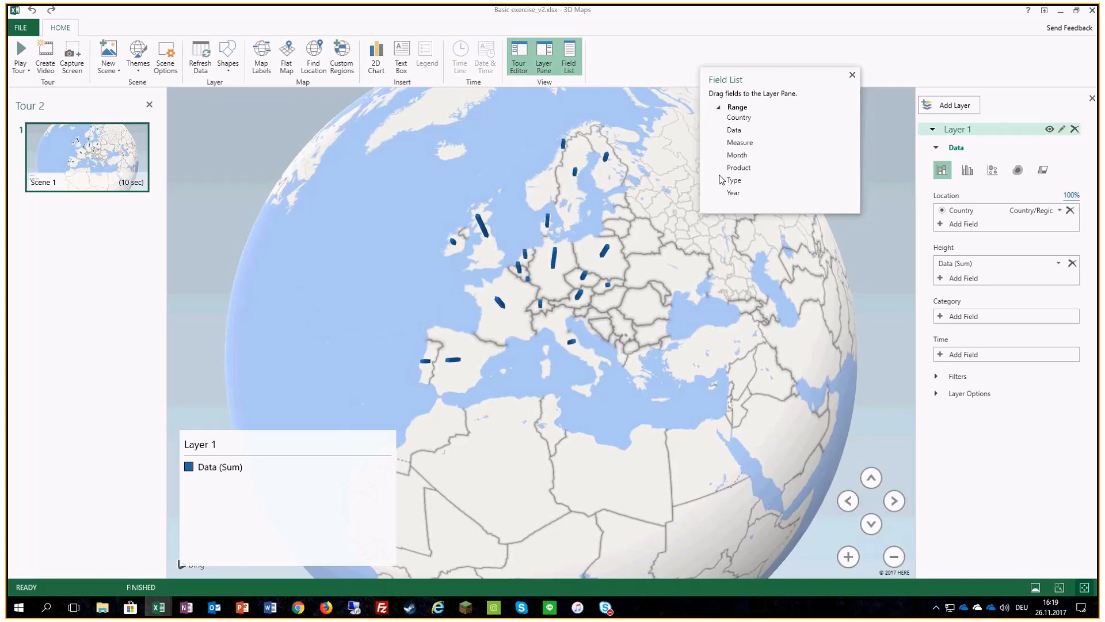
Use the Measure field as Layer 1's category and display the layer as clustered columns.
drag(743, 148, 964, 317)
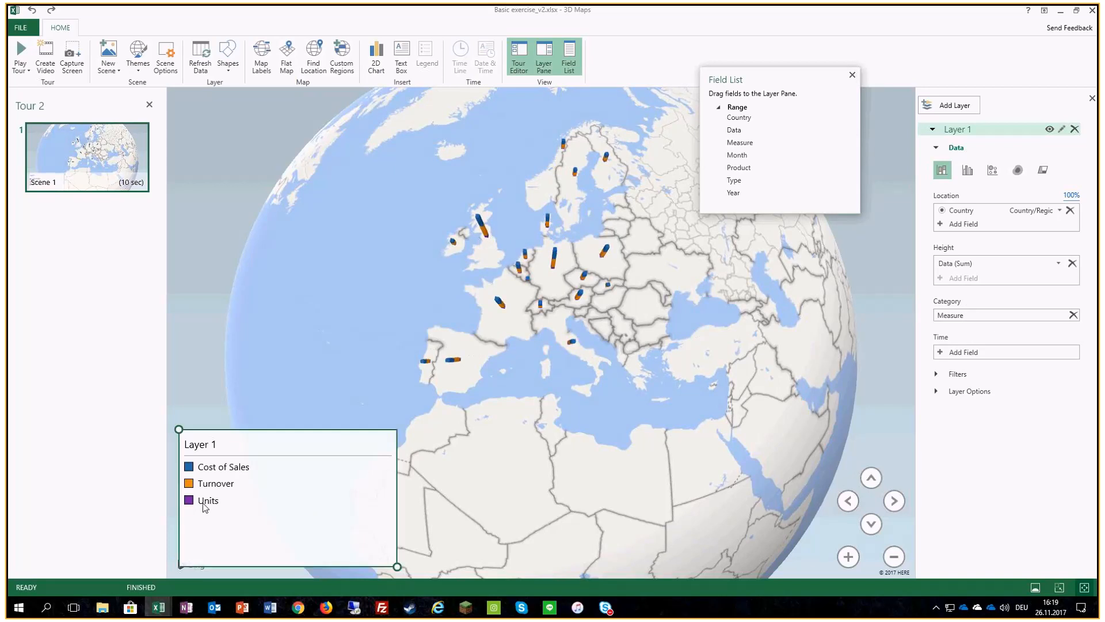
click(975, 173)
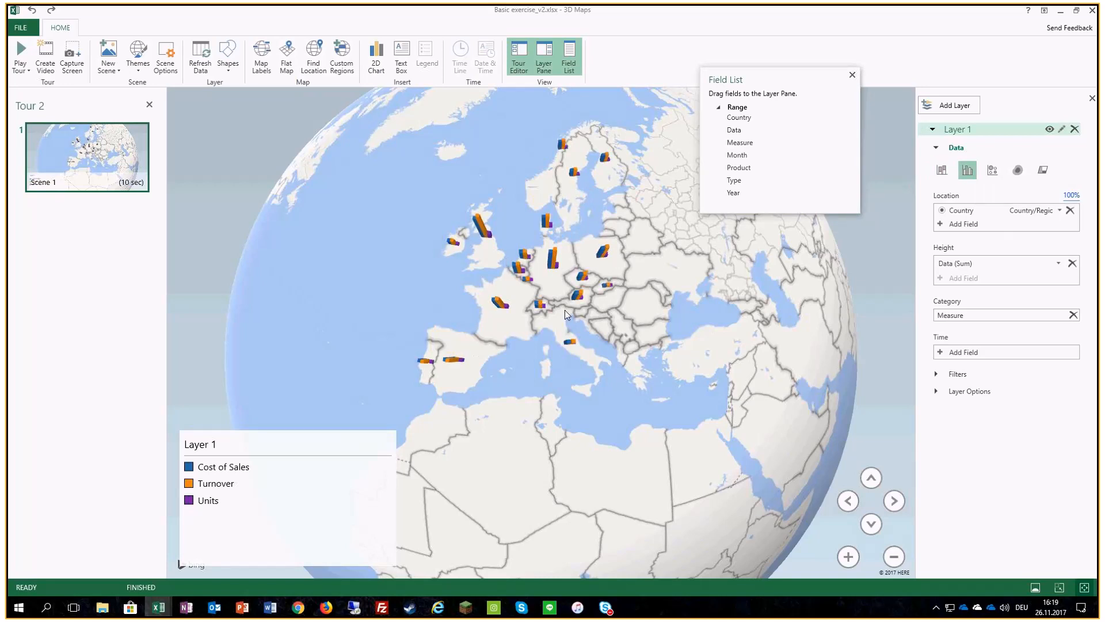
Try filtering Layer 1 by the Type field, limited to Approved.
drag(734, 180, 956, 373)
click(956, 374)
drag(745, 184, 962, 393)
click(936, 455)
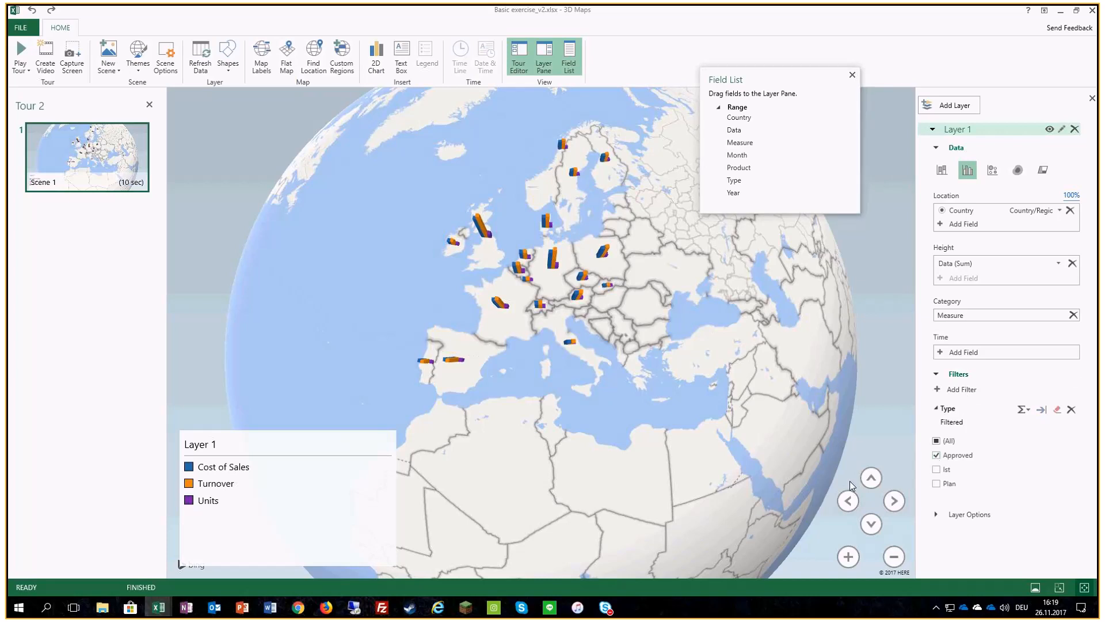
Clear the values chosen in the Type filter and remove that filter from Layer 1.
click(937, 454)
click(936, 484)
click(936, 469)
click(955, 469)
click(963, 487)
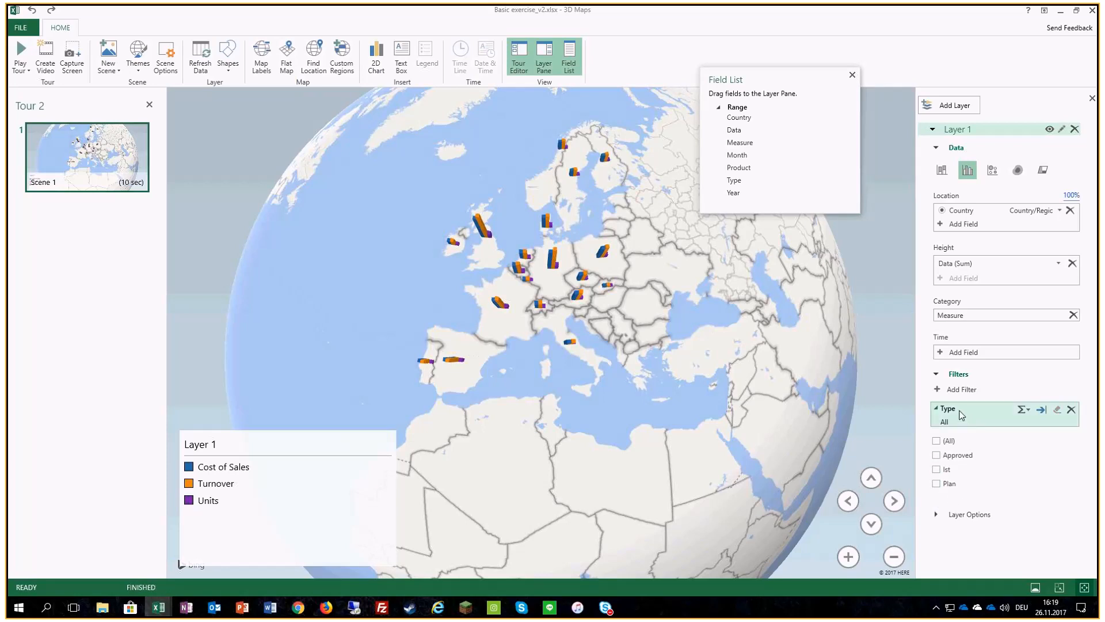
drag(739, 196, 754, 227)
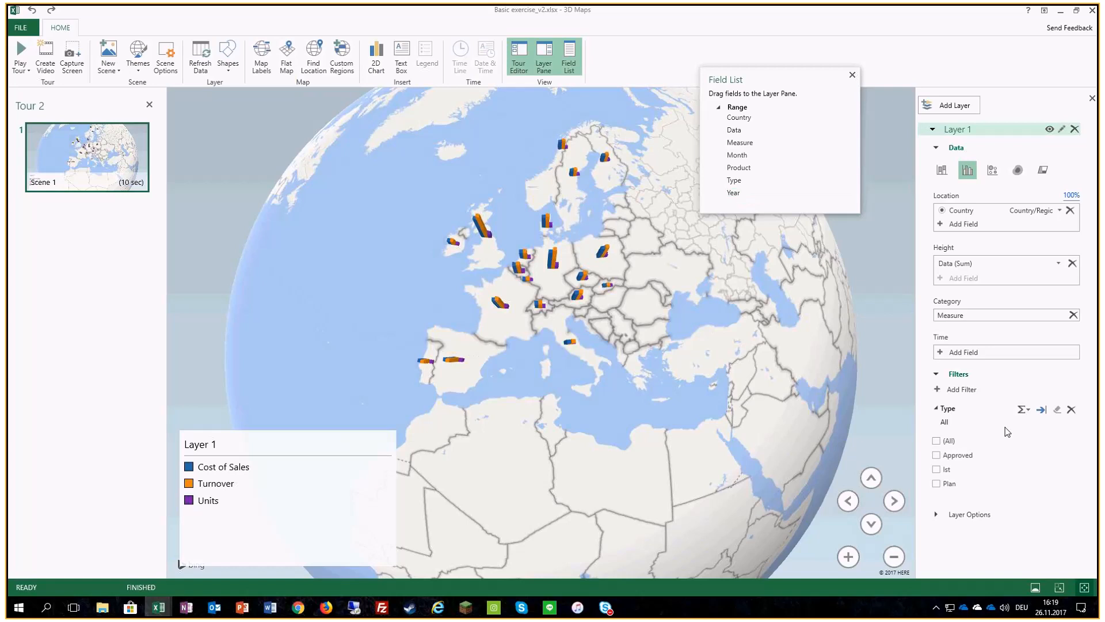
click(1071, 409)
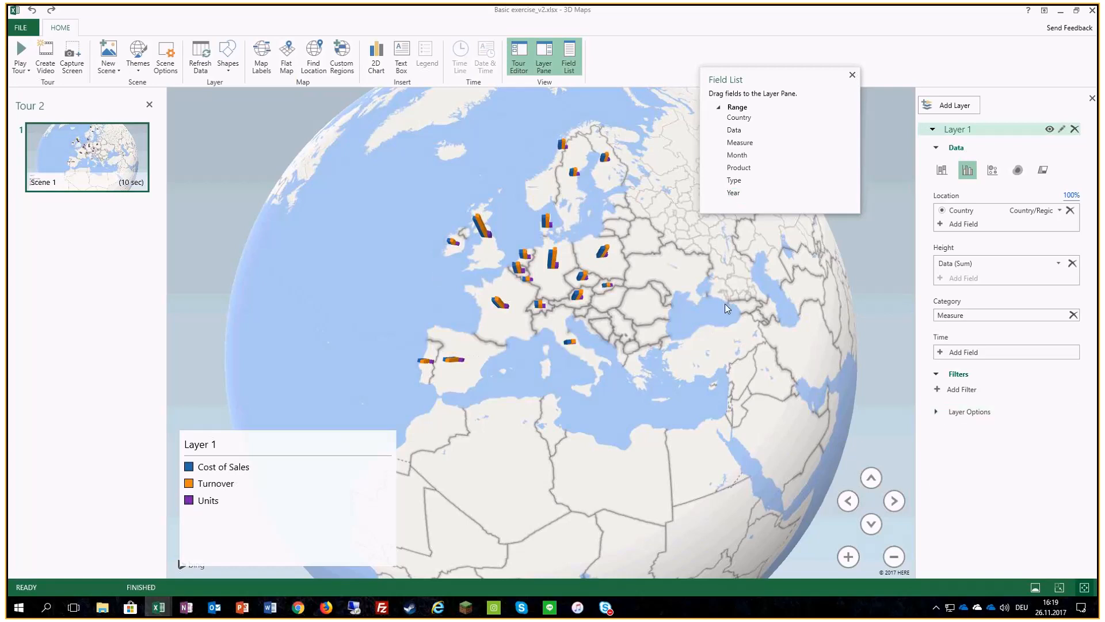
Try Layer 1 as a bubble visualization and as shaded regions, and review the region legend.
click(992, 170)
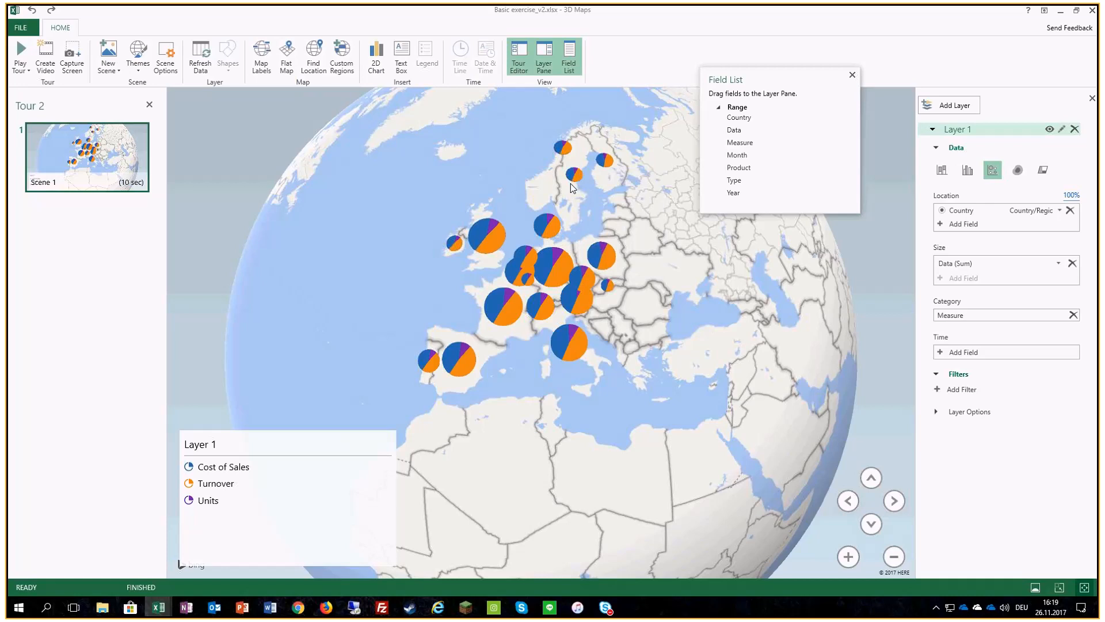
mouse_move(575, 175)
click(1044, 171)
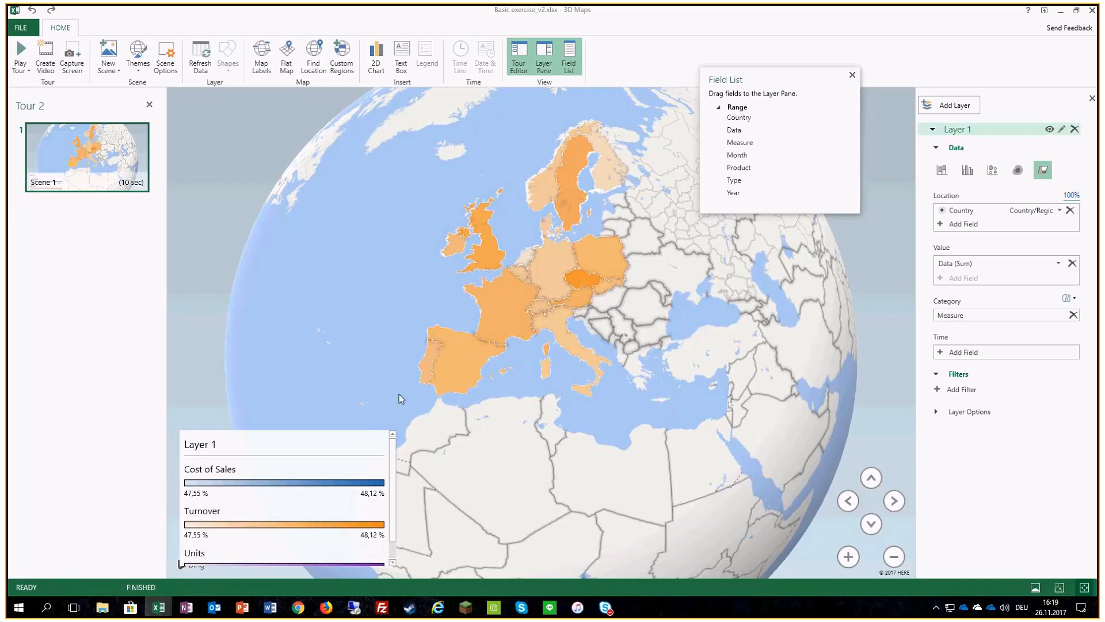
click(199, 520)
scroll(403, 506, down, 1)
scroll(405, 530, up, 1)
Turn on the map labels and preview the flat map before returning to the globe.
click(269, 52)
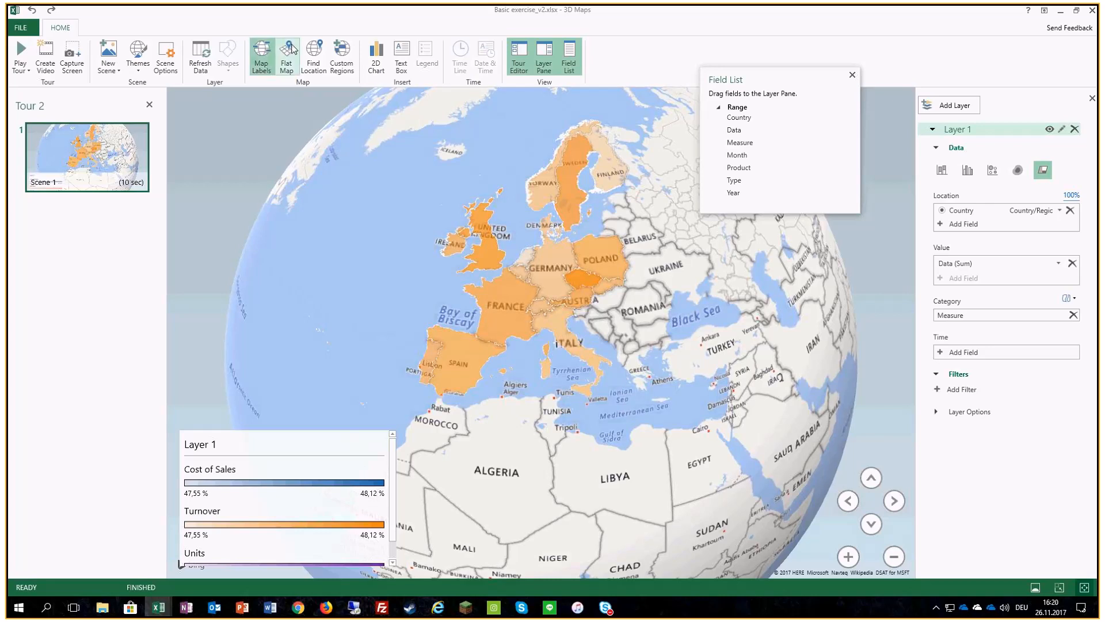
click(287, 53)
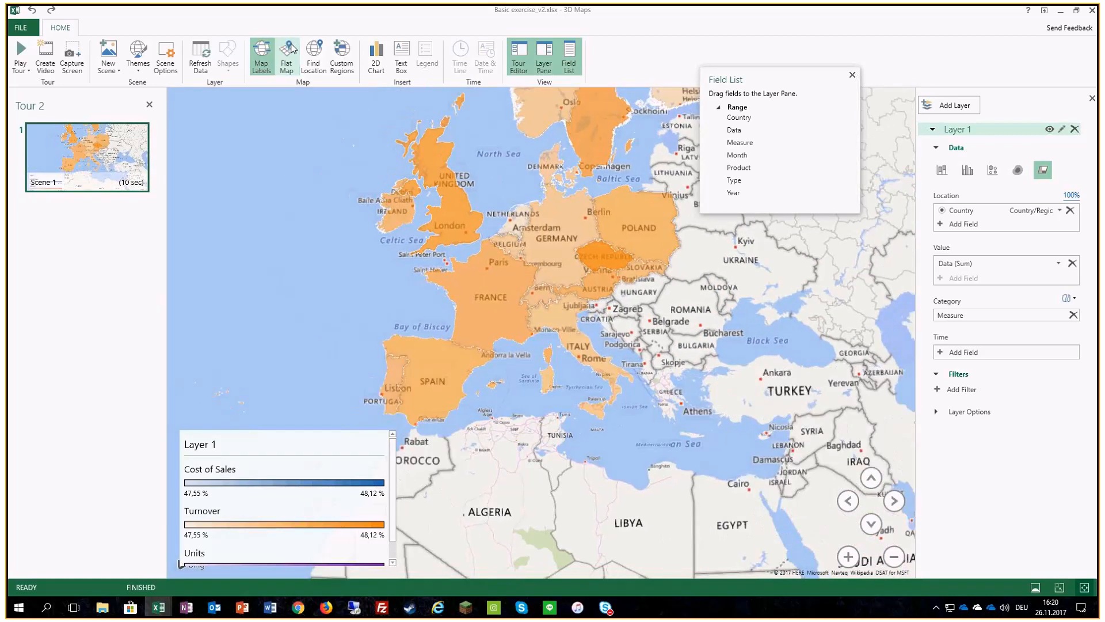
click(290, 51)
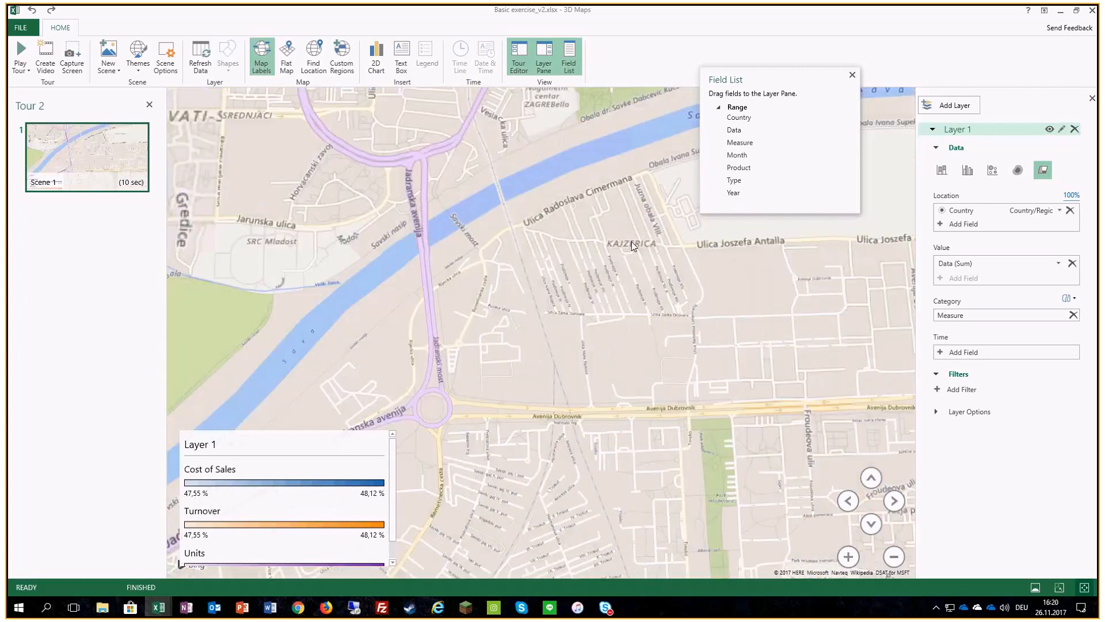
Check the location types available for the Country field, keeping Country/Region.
scroll(631, 246, up, 4)
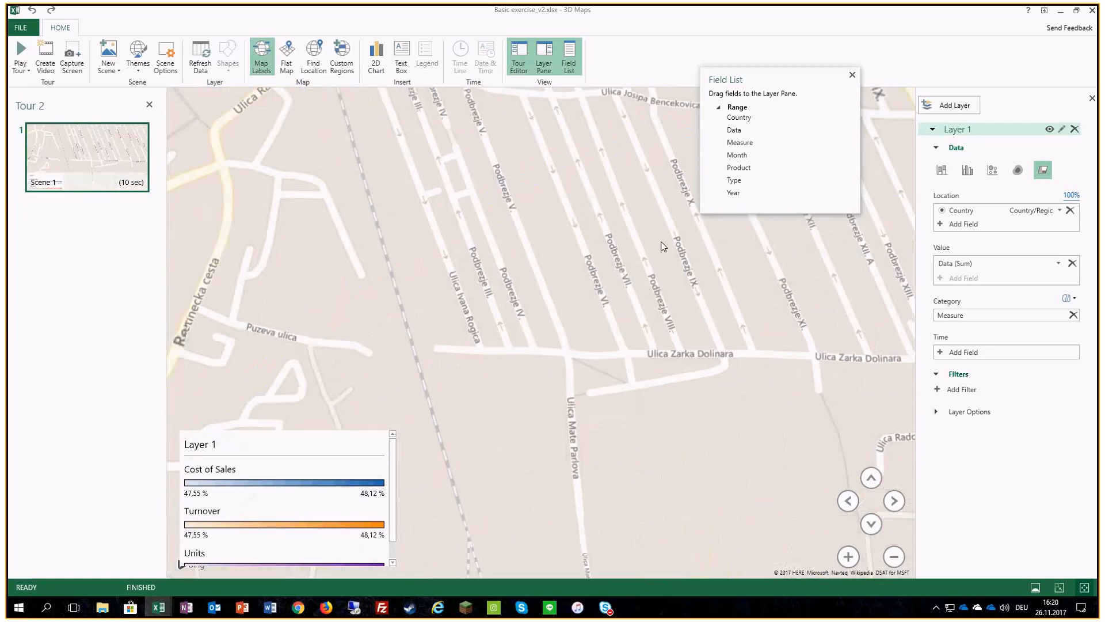
click(1060, 210)
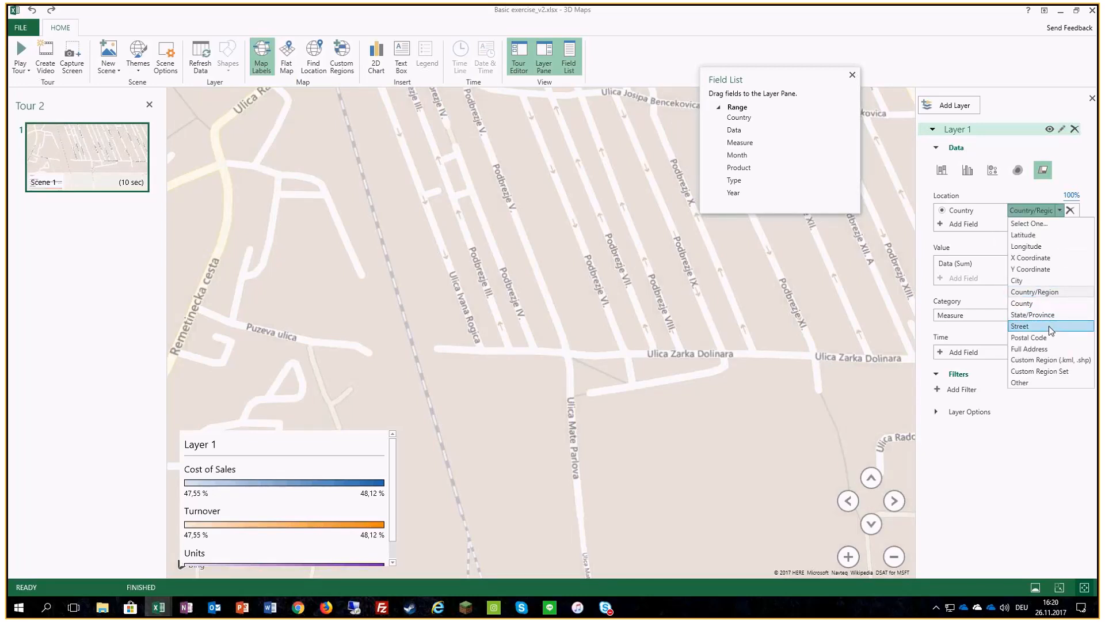
click(1085, 185)
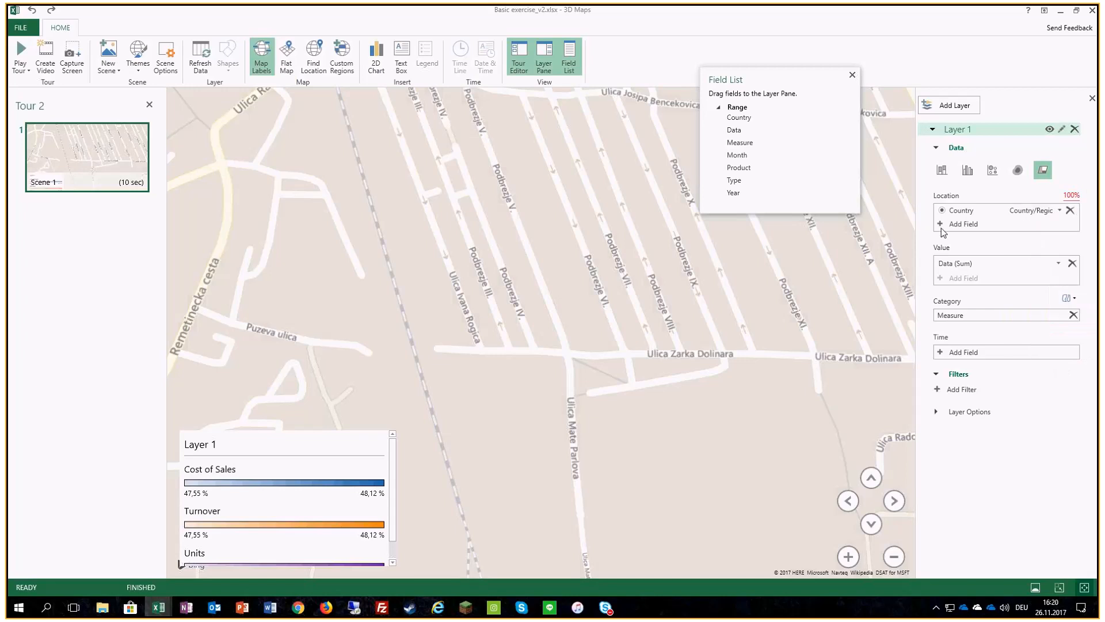
Switch Layer 1 from shaded regions to a stacked column visualization.
scroll(417, 363, down, 4)
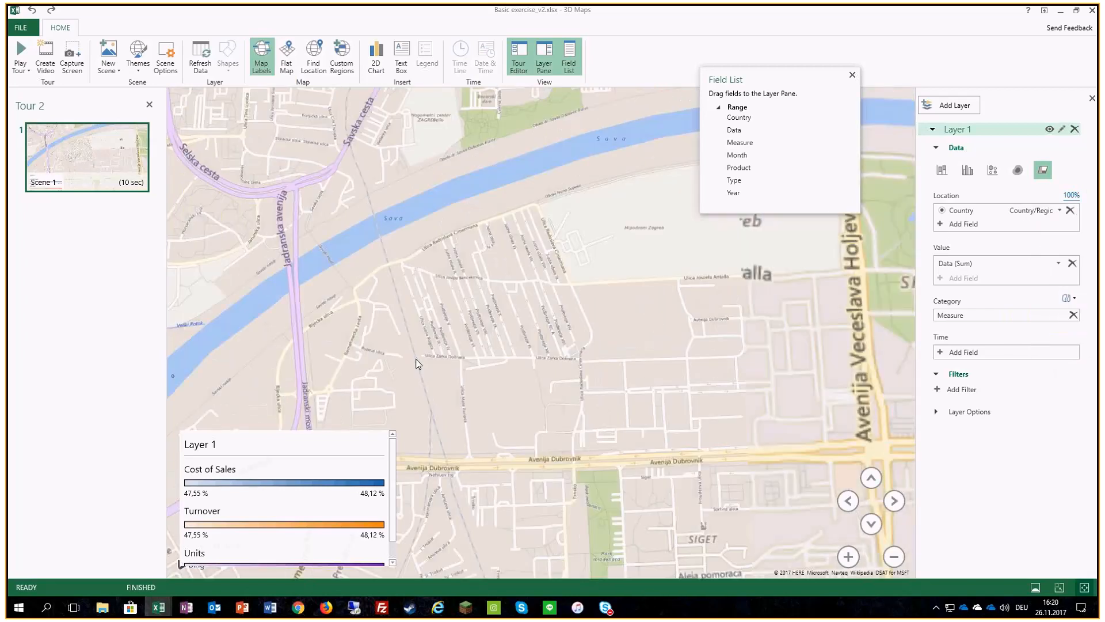
scroll(418, 362, down, 5)
scroll(417, 361, down, 5)
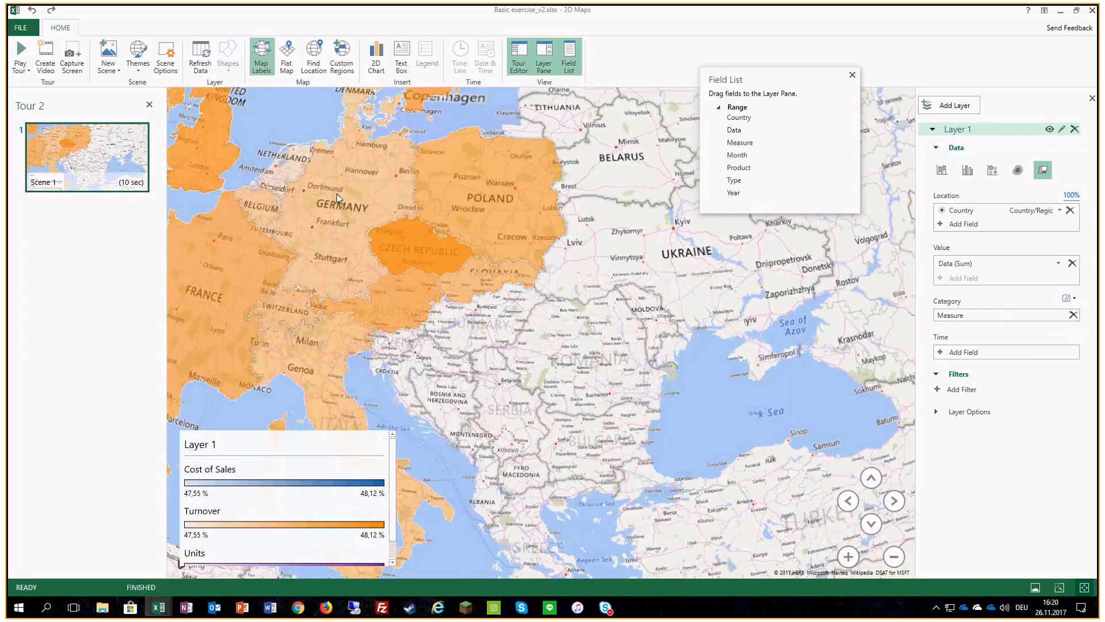
drag(337, 195, 503, 286)
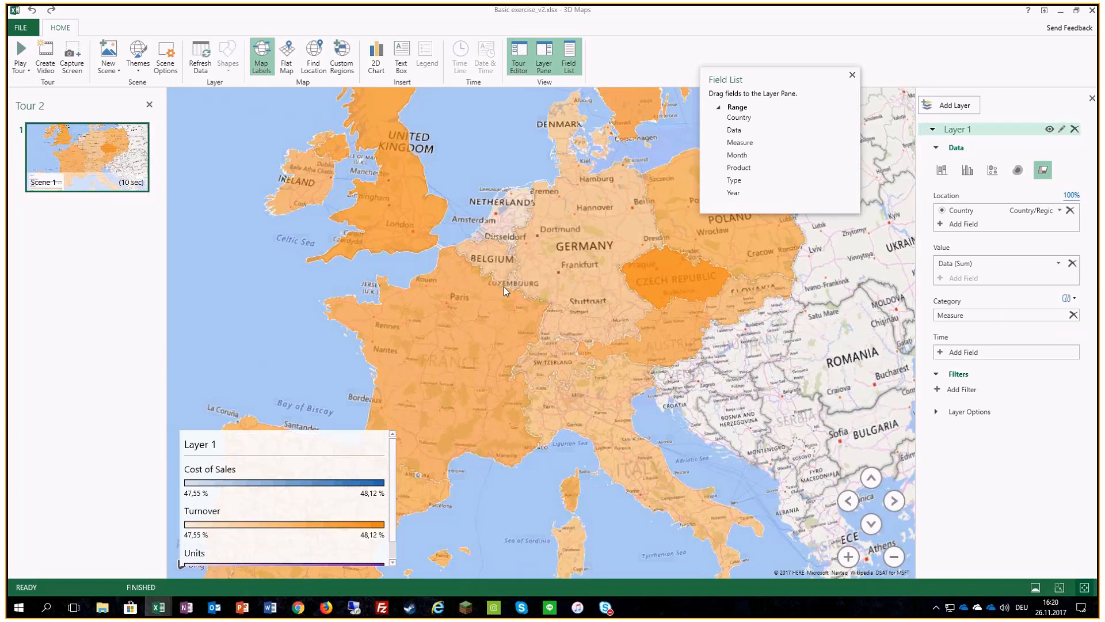
drag(723, 362, 675, 337)
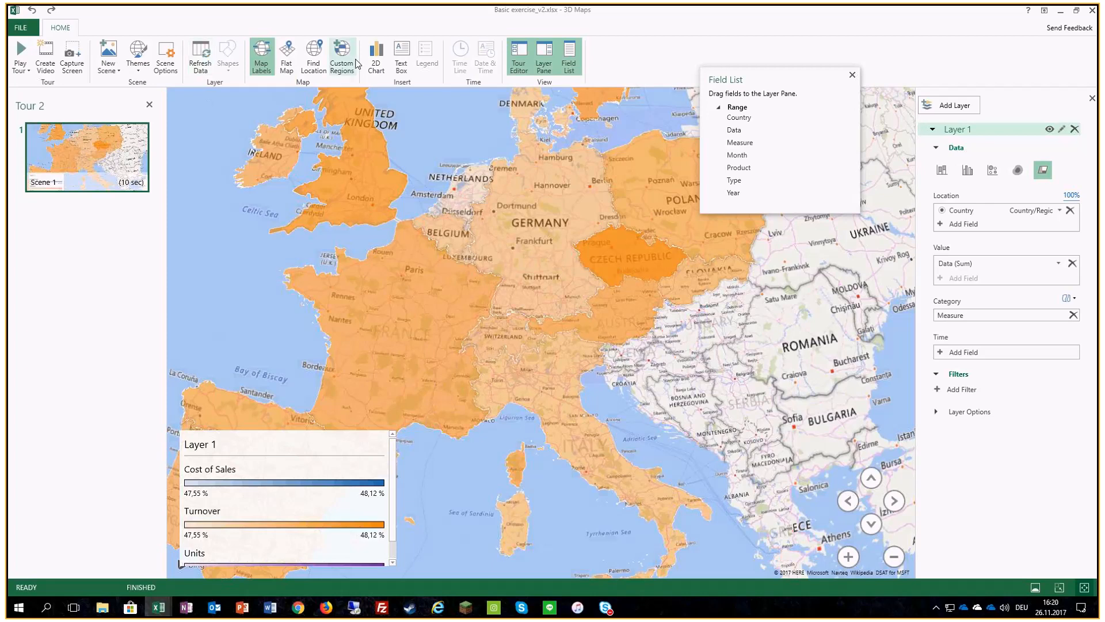
scroll(530, 347, down, 5)
mouse_move(513, 324)
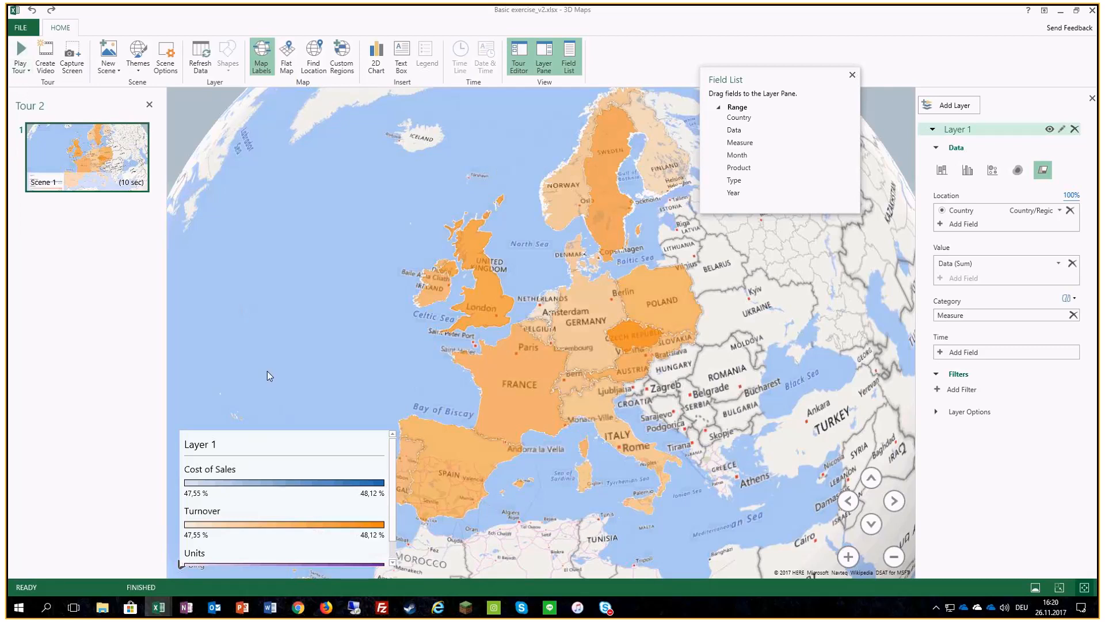
drag(743, 323, 65, 299)
drag(638, 247, 162, 228)
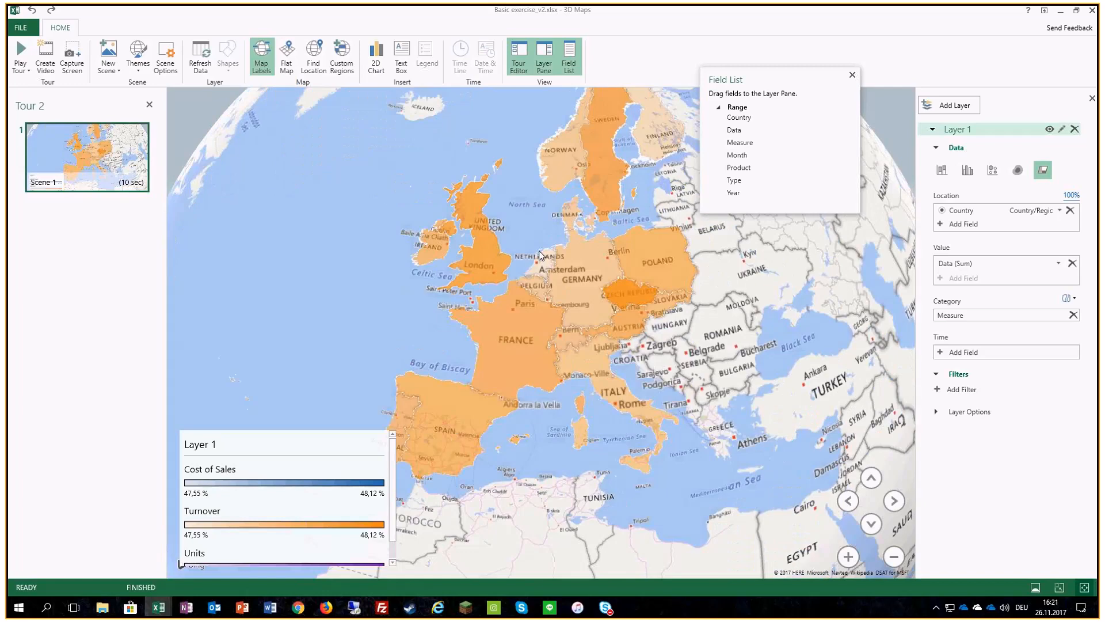
click(948, 171)
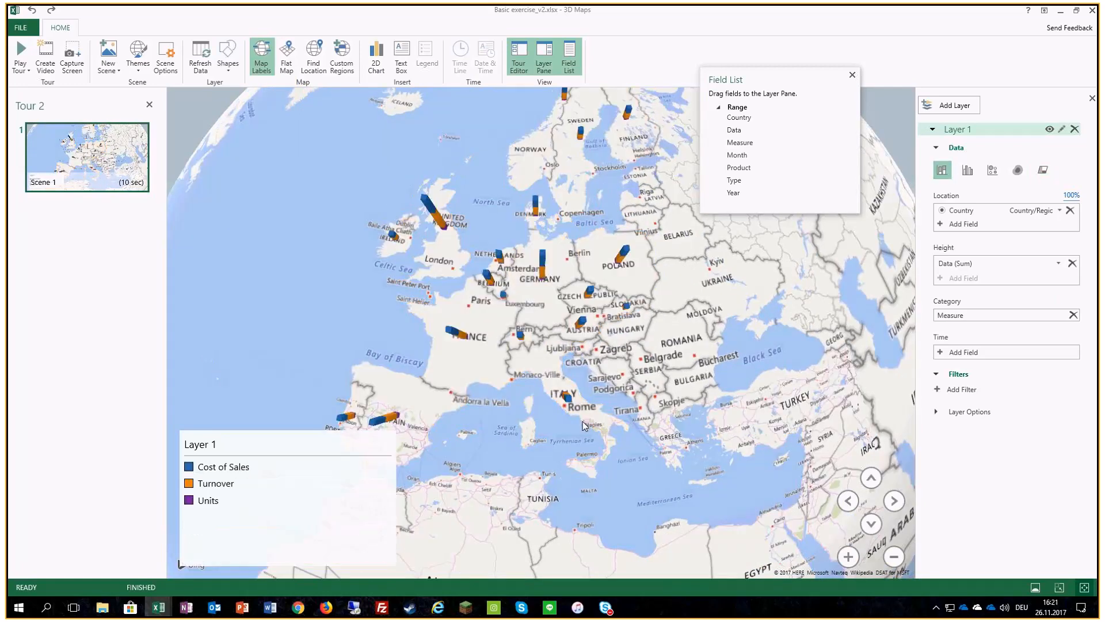